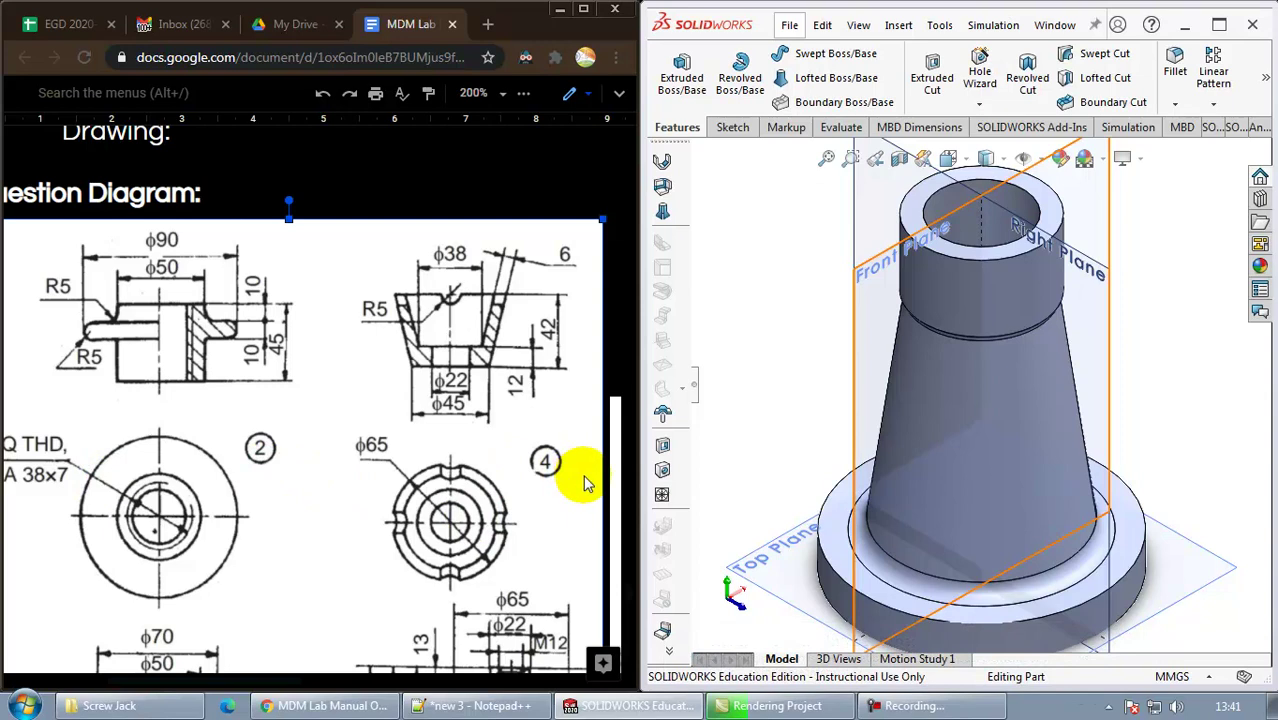
Create a new part document and set its units to MMGS (millimetres)
click(789, 25)
click(850, 60)
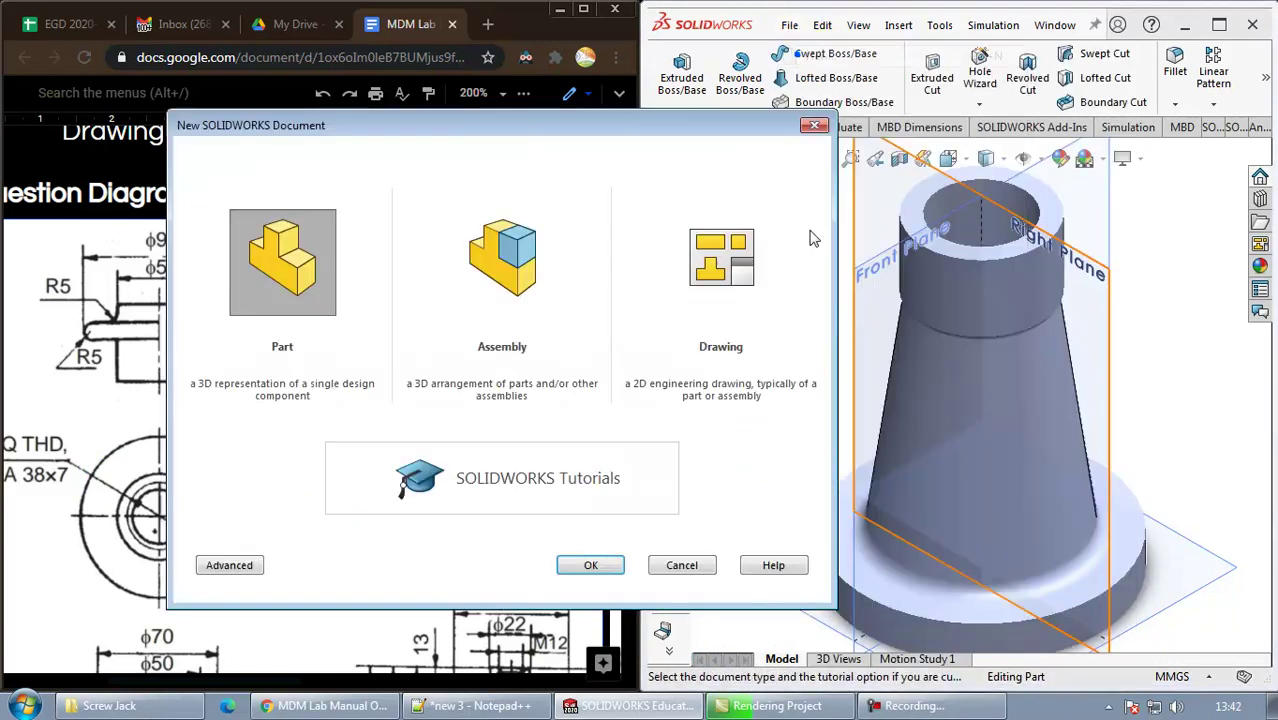
click(591, 565)
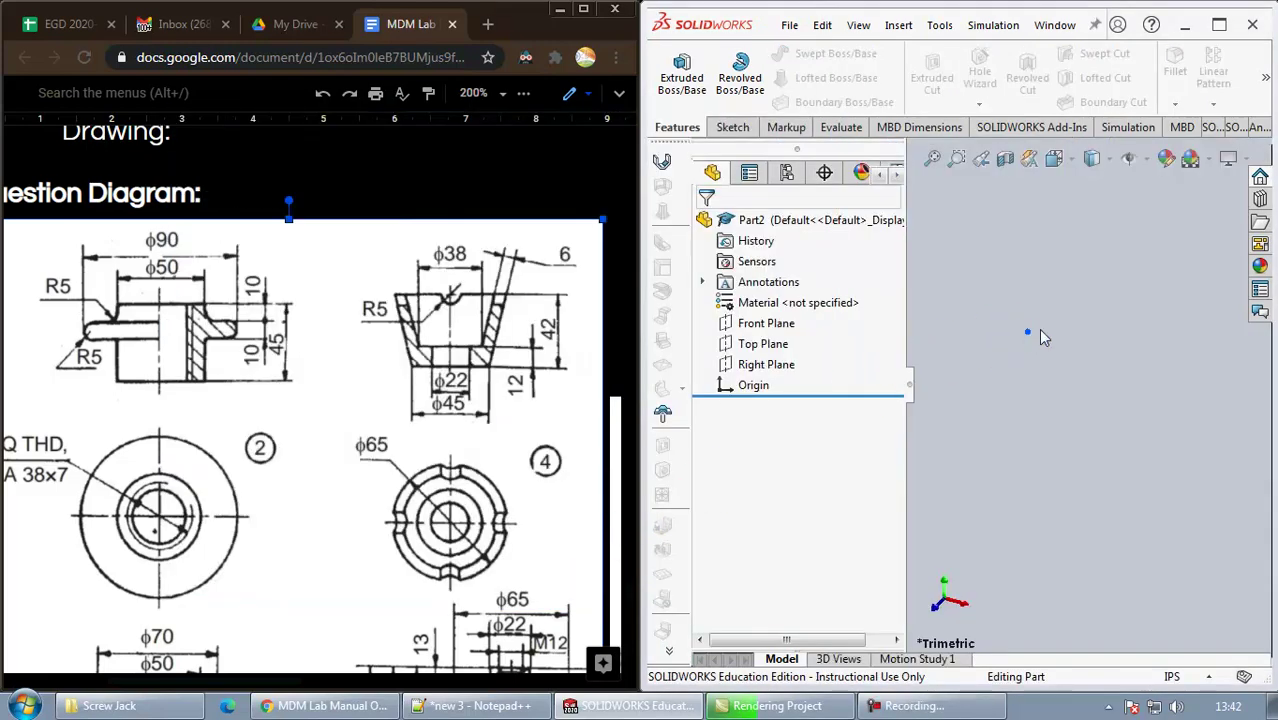
click(1205, 676)
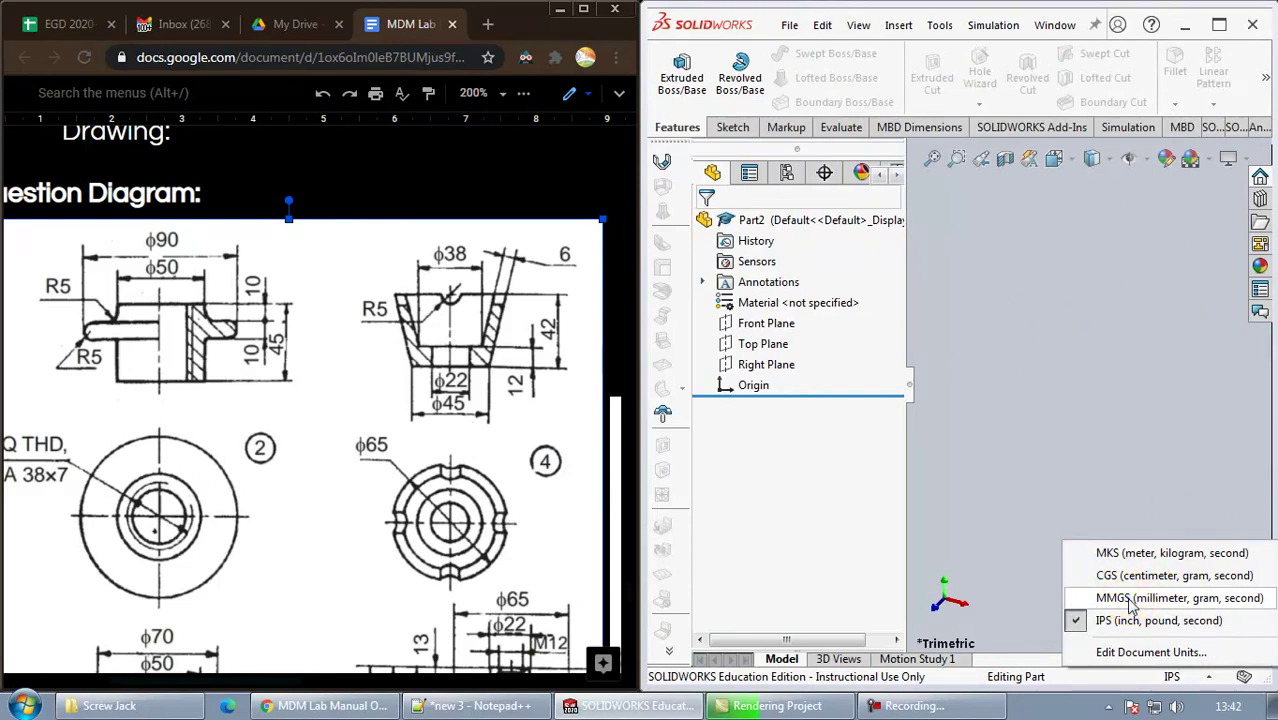
click(1130, 600)
Show the reference planes, apply the Plain White scene and collapse the FeatureManager
click(1138, 160)
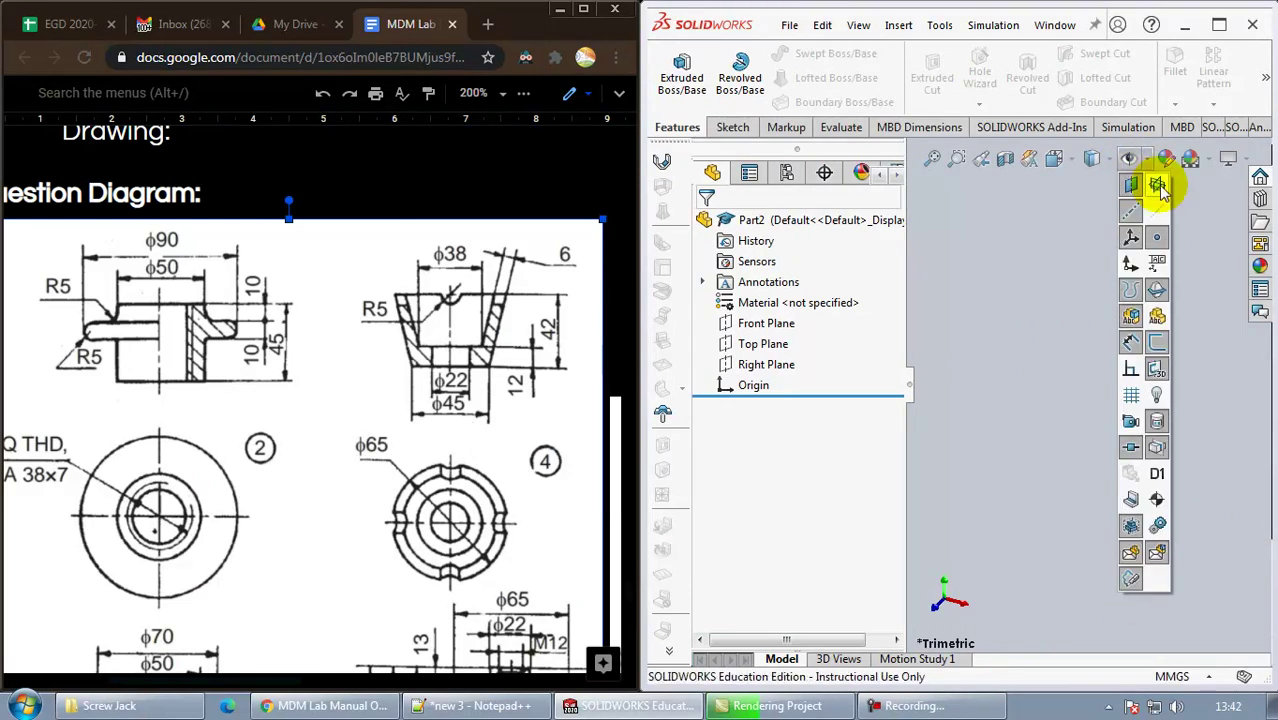
click(1158, 187)
click(1200, 162)
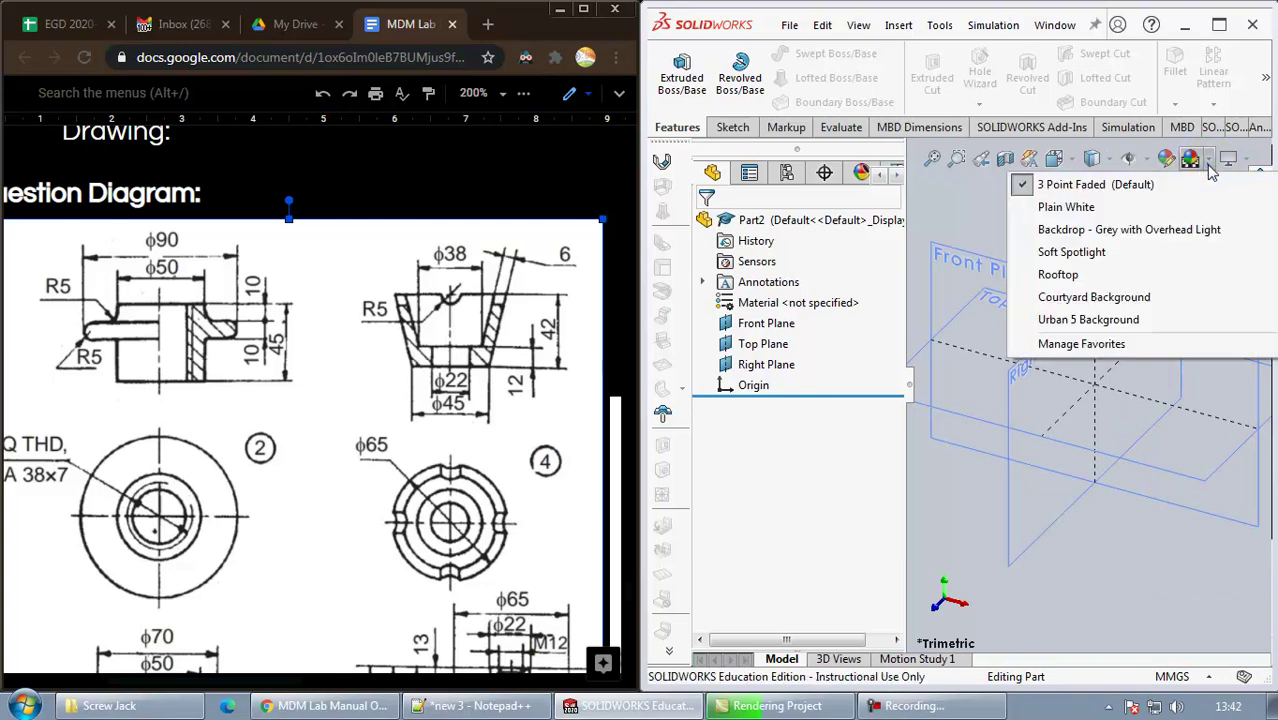
click(1133, 208)
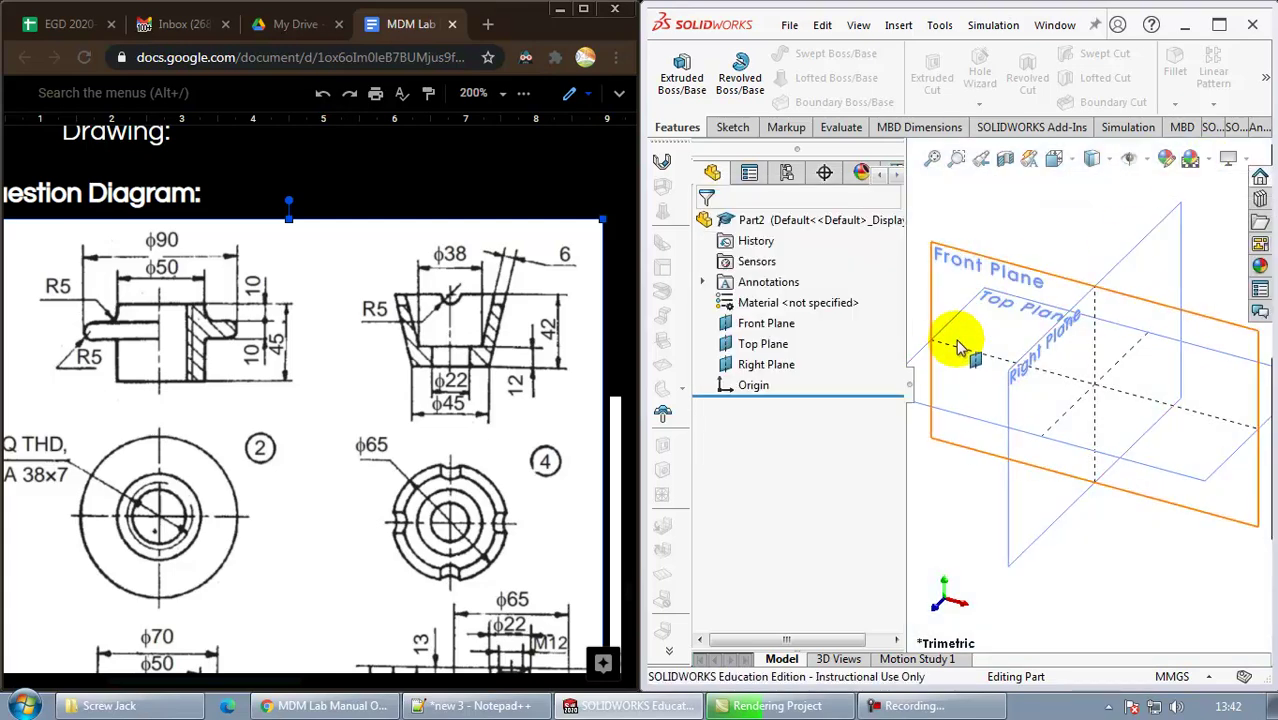
click(909, 385)
click(1023, 418)
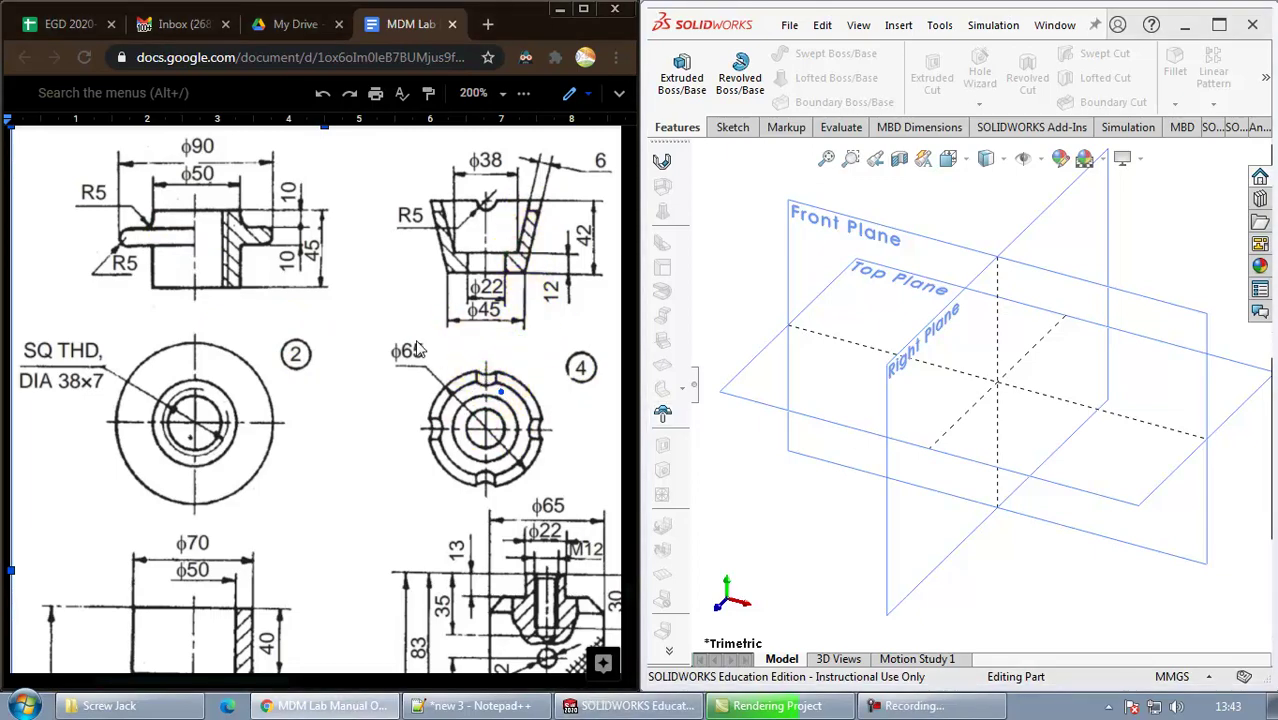
Save the blank part with Ctrl+S under the file name 'Nut'
click(775, 270)
key(ctrl+s)
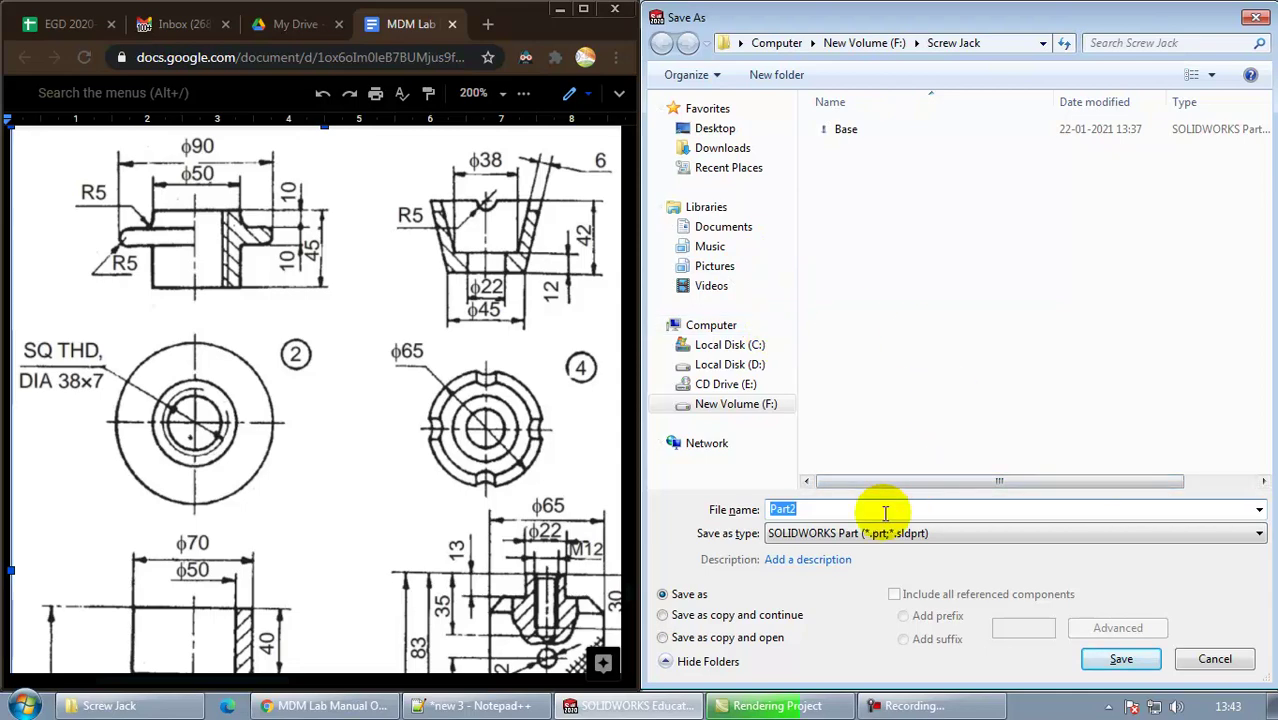
text(Nut)
key(Return)
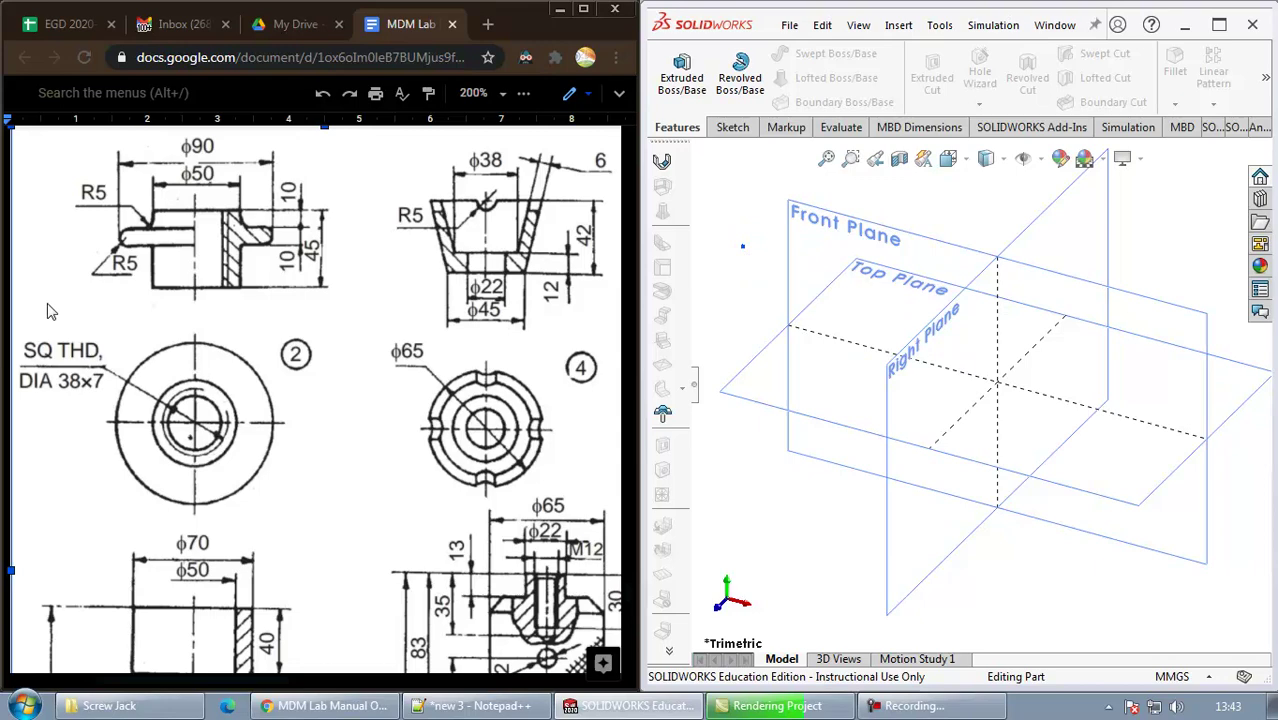
Start a sketch on the Front Plane with a vertical line rising from the horizontal axis
click(905, 245)
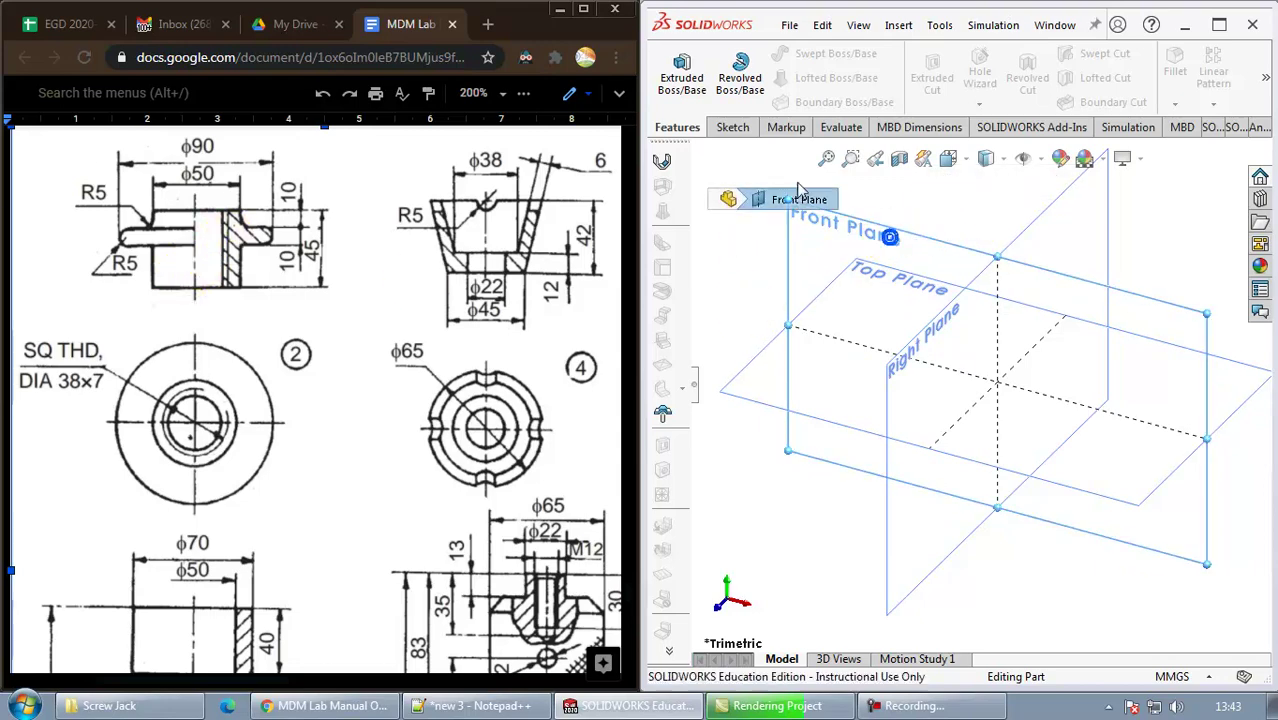
click(728, 136)
click(673, 72)
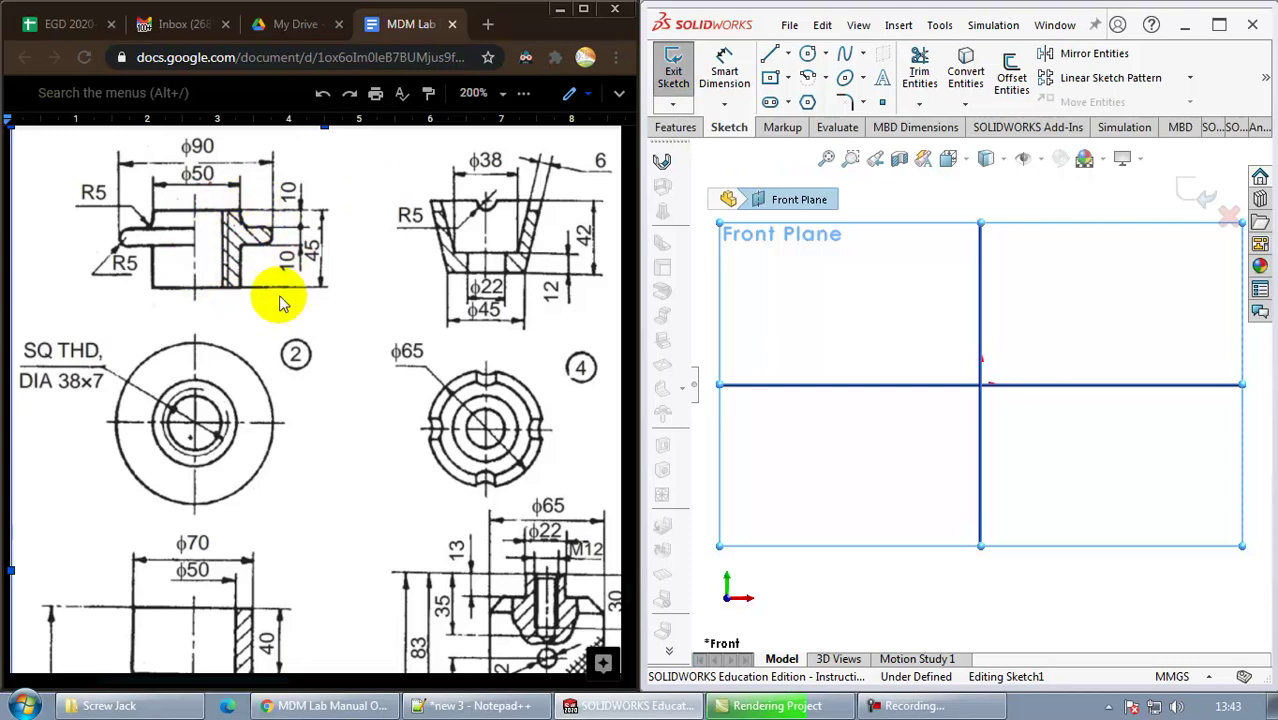
click(770, 55)
click(1088, 385)
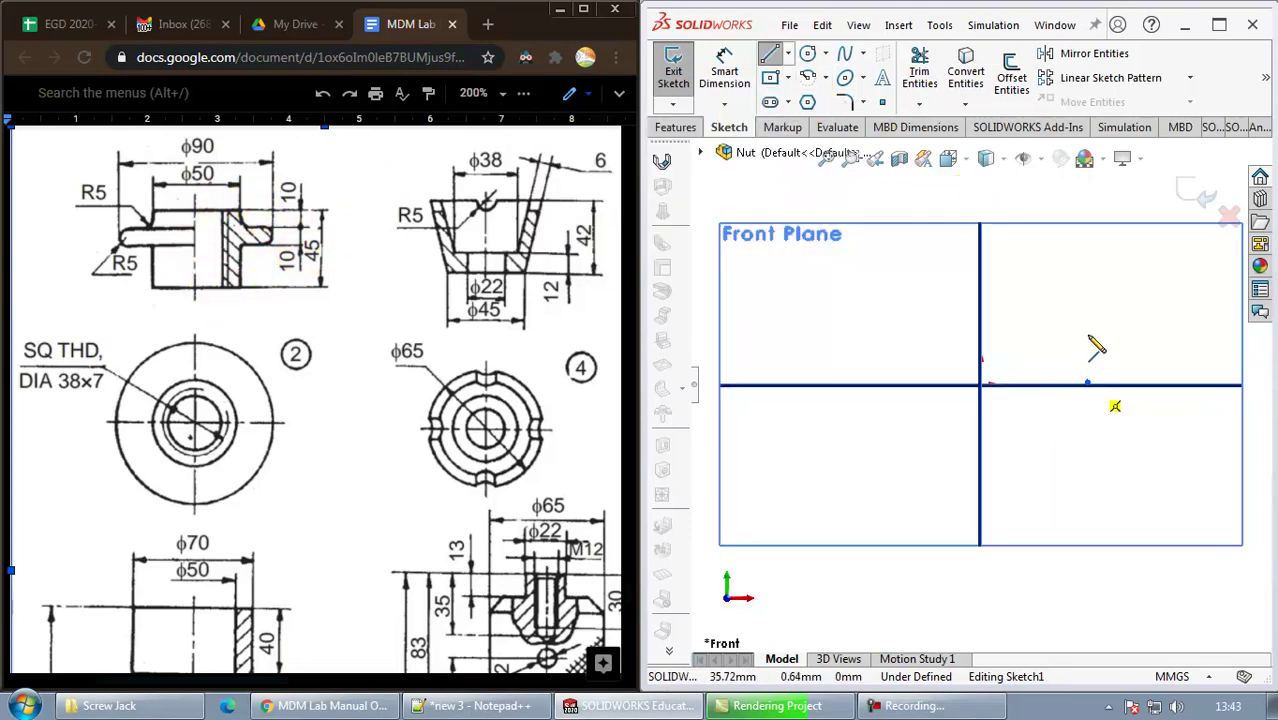
click(1088, 242)
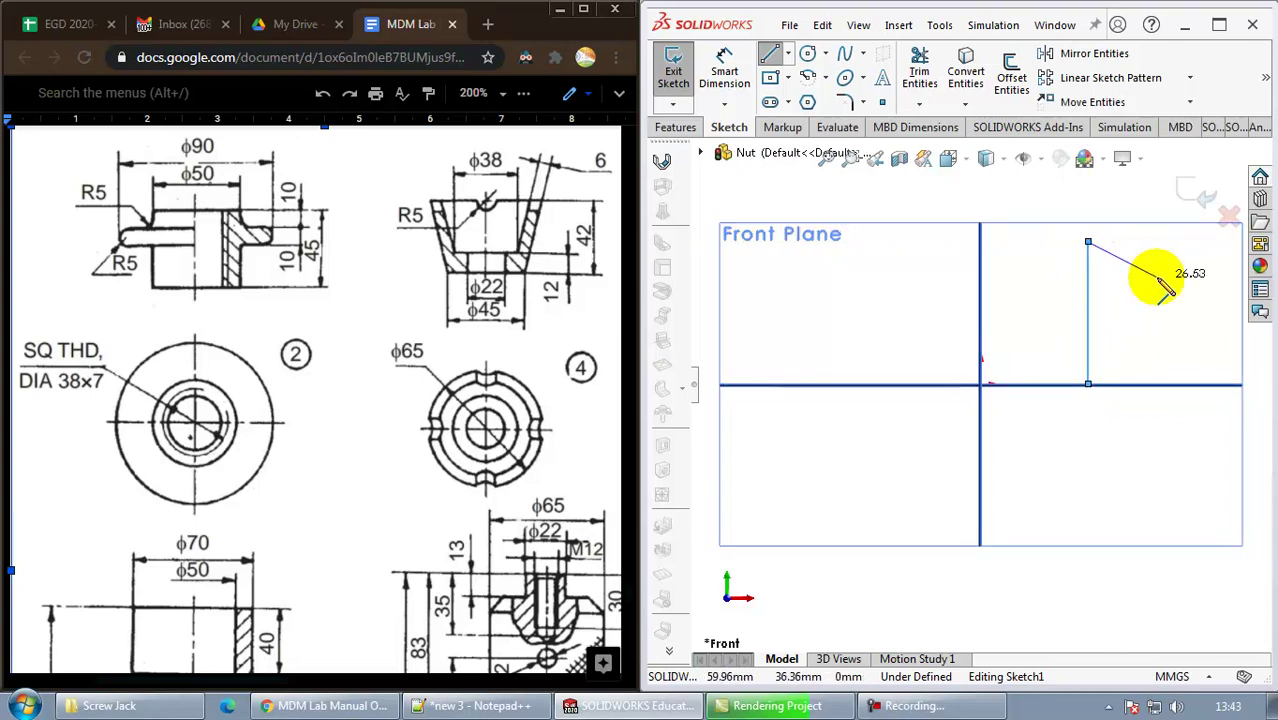
Dimension the vertical line's height to 45 mm
click(728, 80)
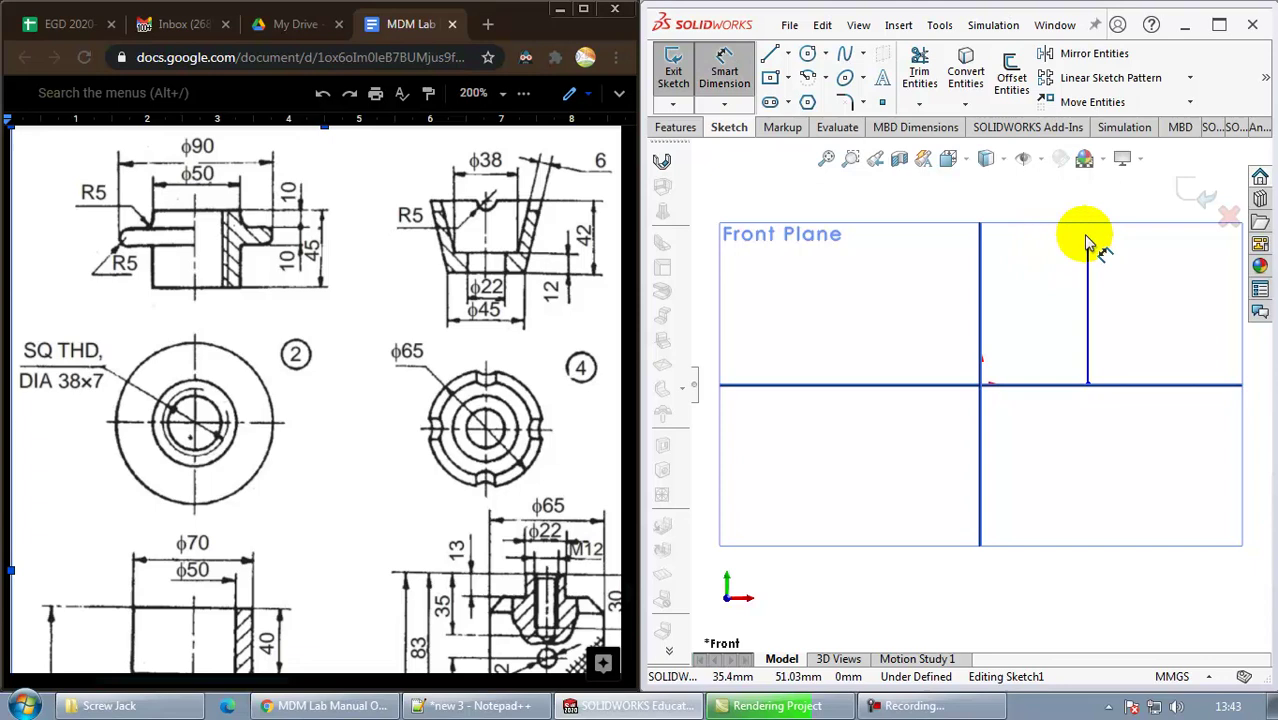
click(1088, 383)
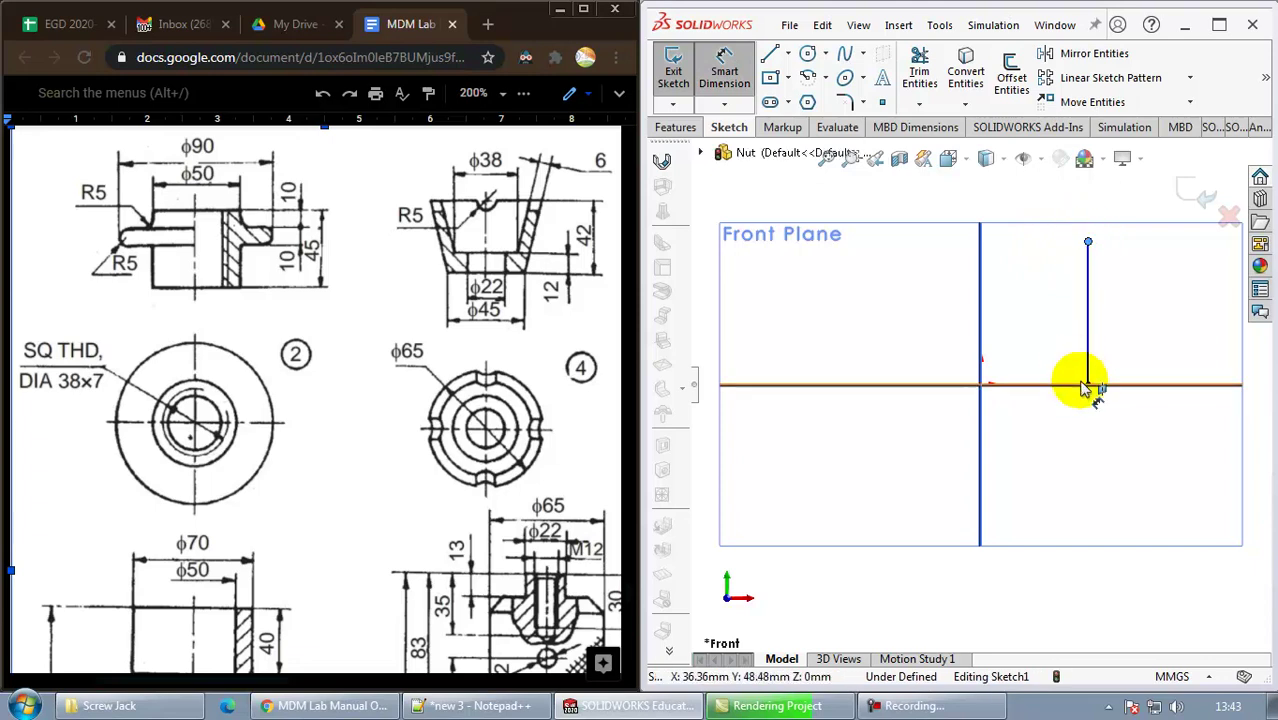
click(878, 315)
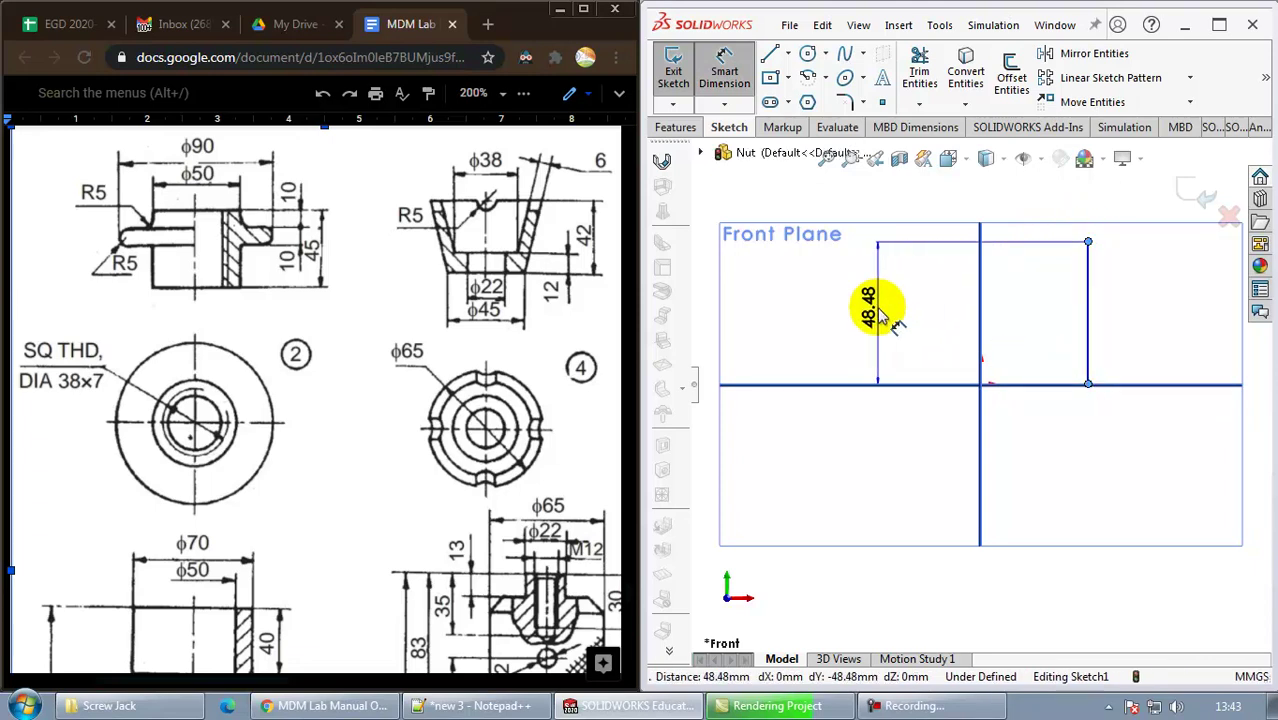
click(880, 313)
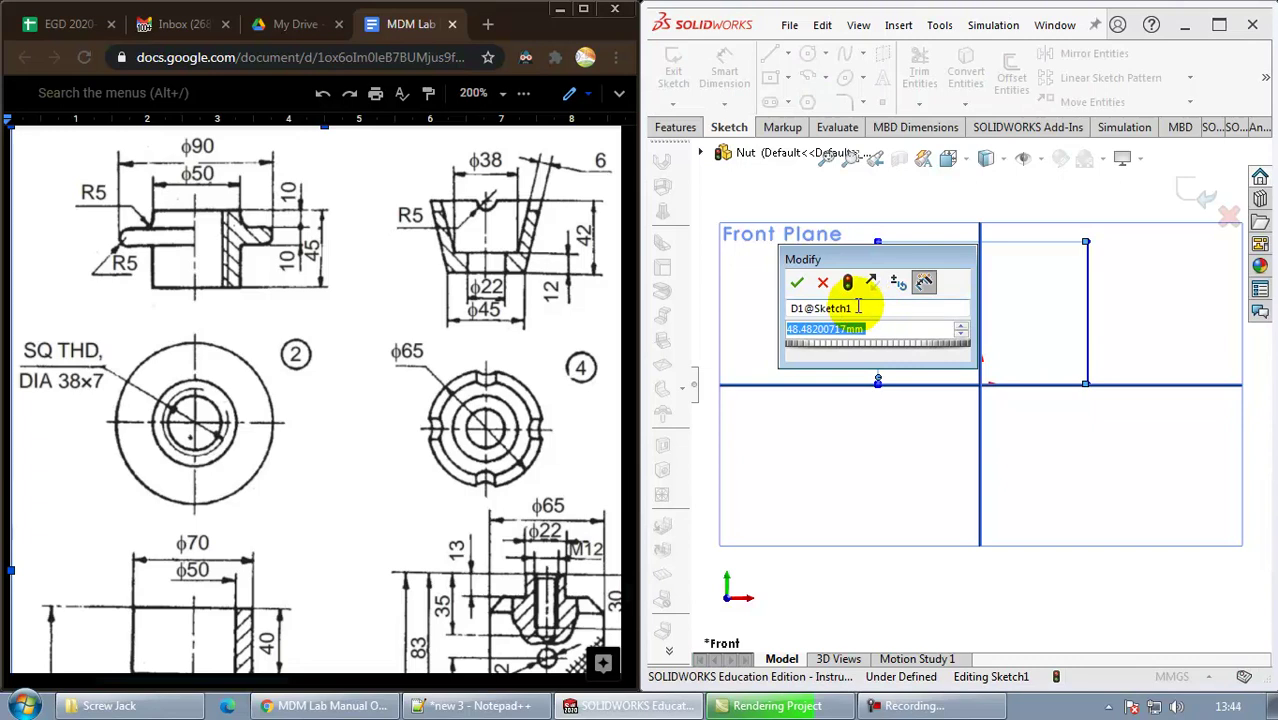
text(45)
key(Return)
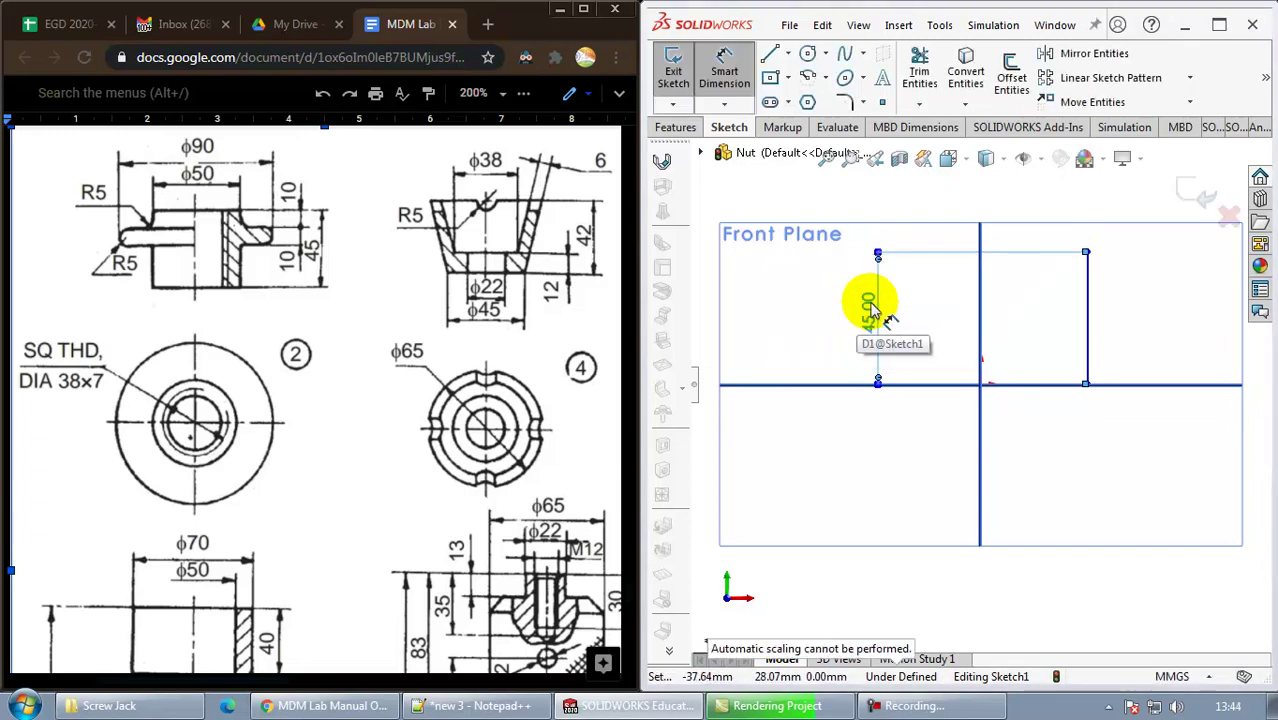
Draw a vertical centerline from the origin up to the top of the profile
click(789, 56)
click(789, 106)
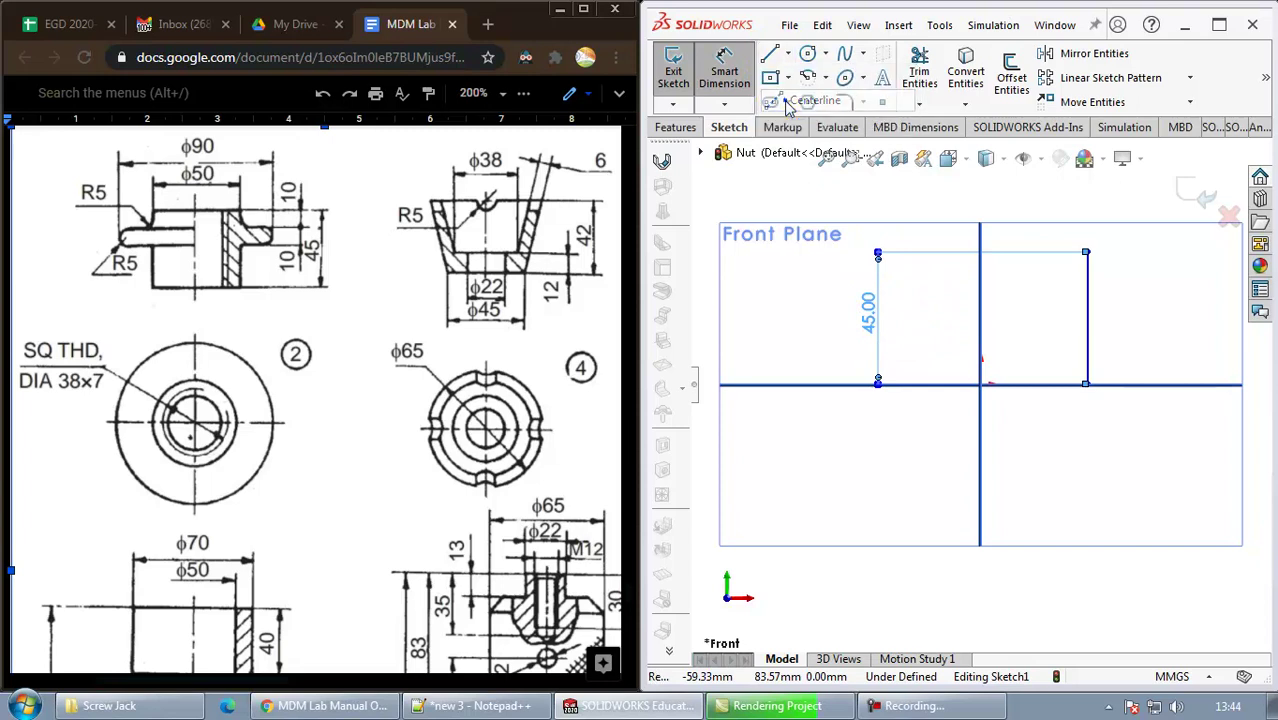
click(981, 386)
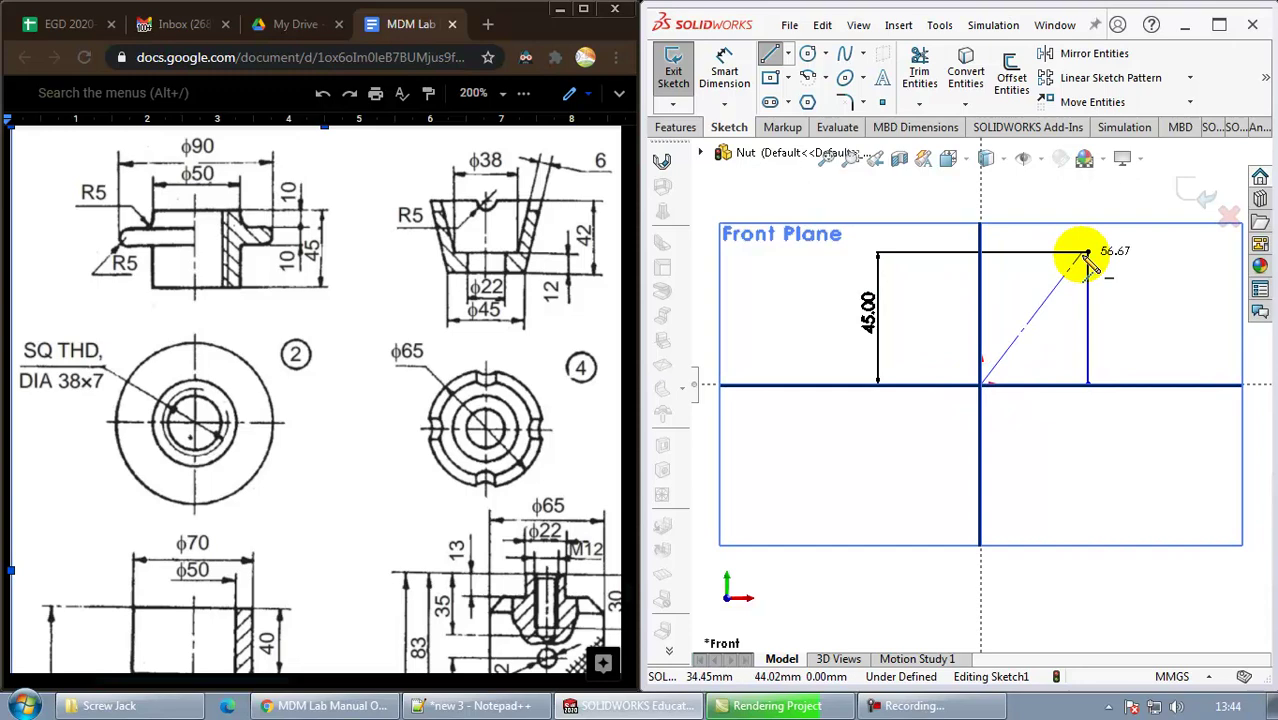
click(988, 262)
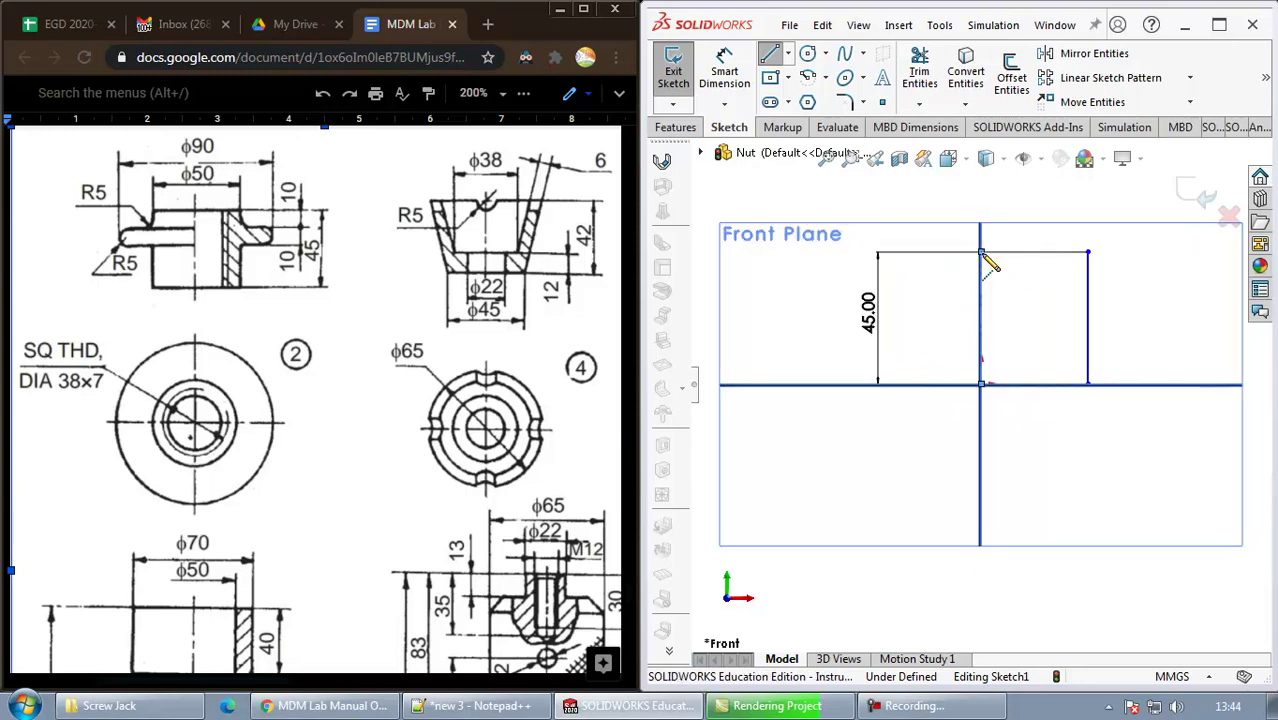
click(770, 80)
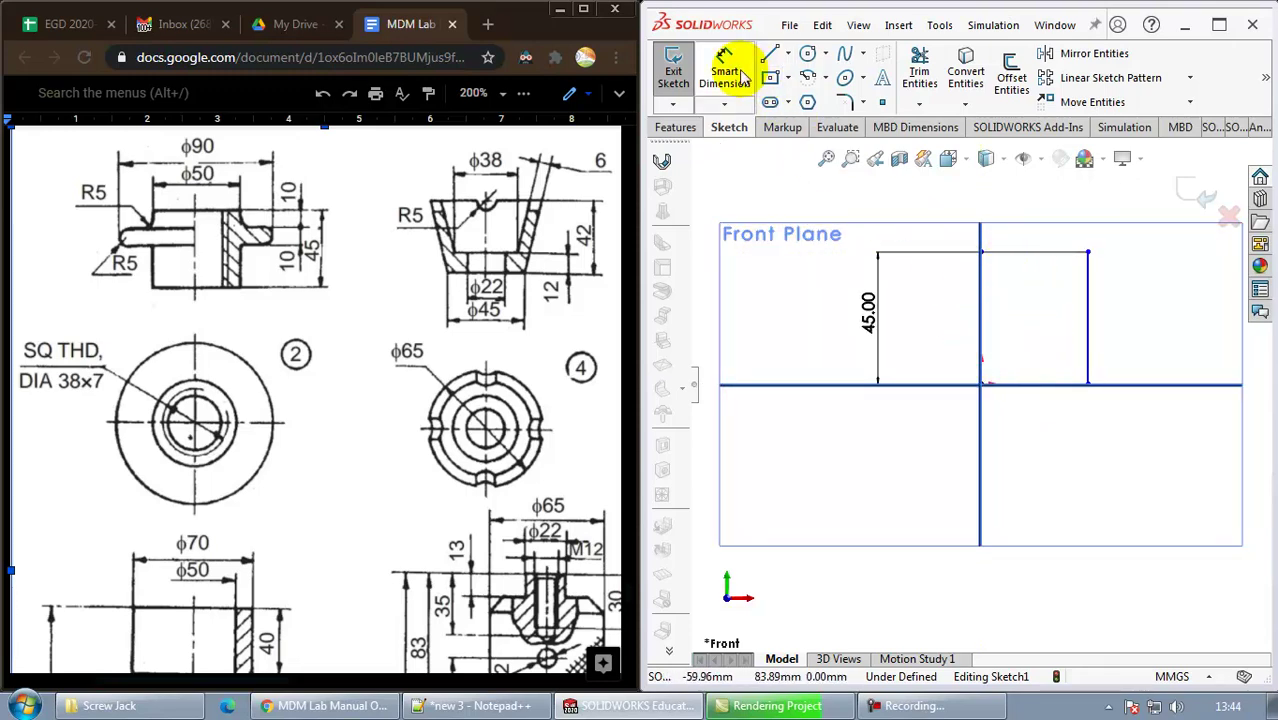
Dimension the outer vertical line to the centerline as a 38 mm diameter
click(725, 70)
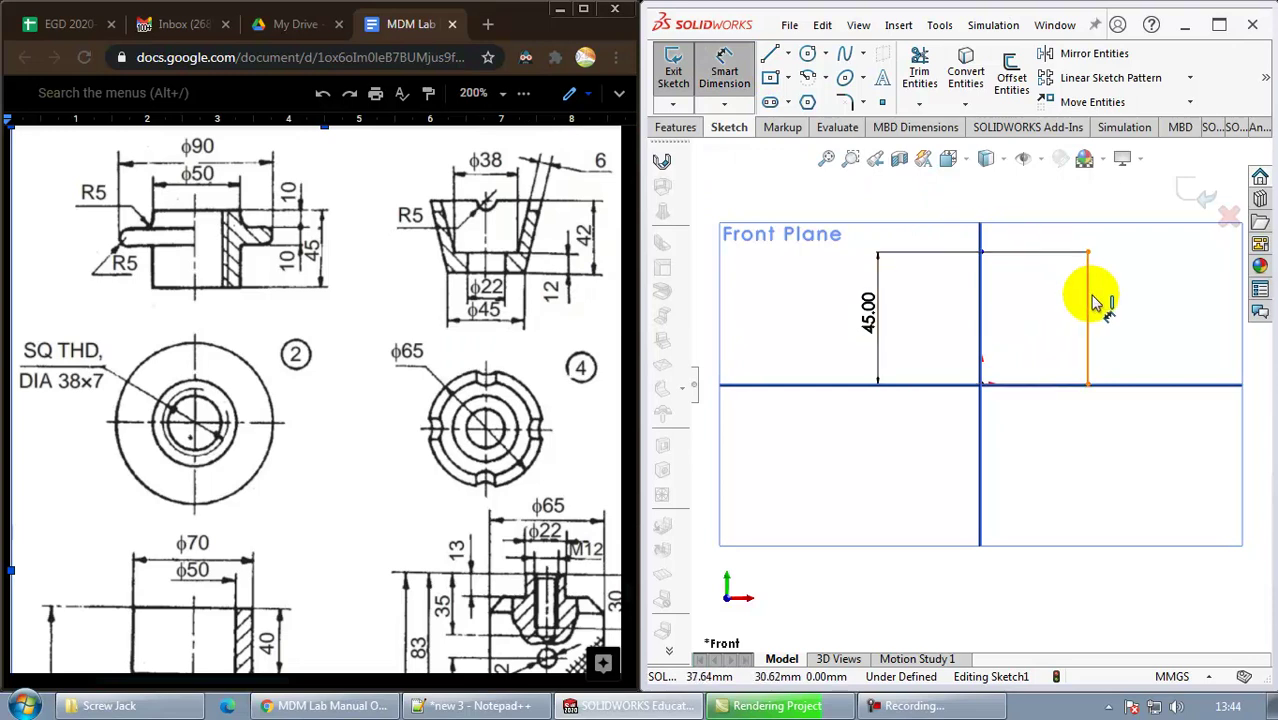
click(1090, 290)
click(982, 308)
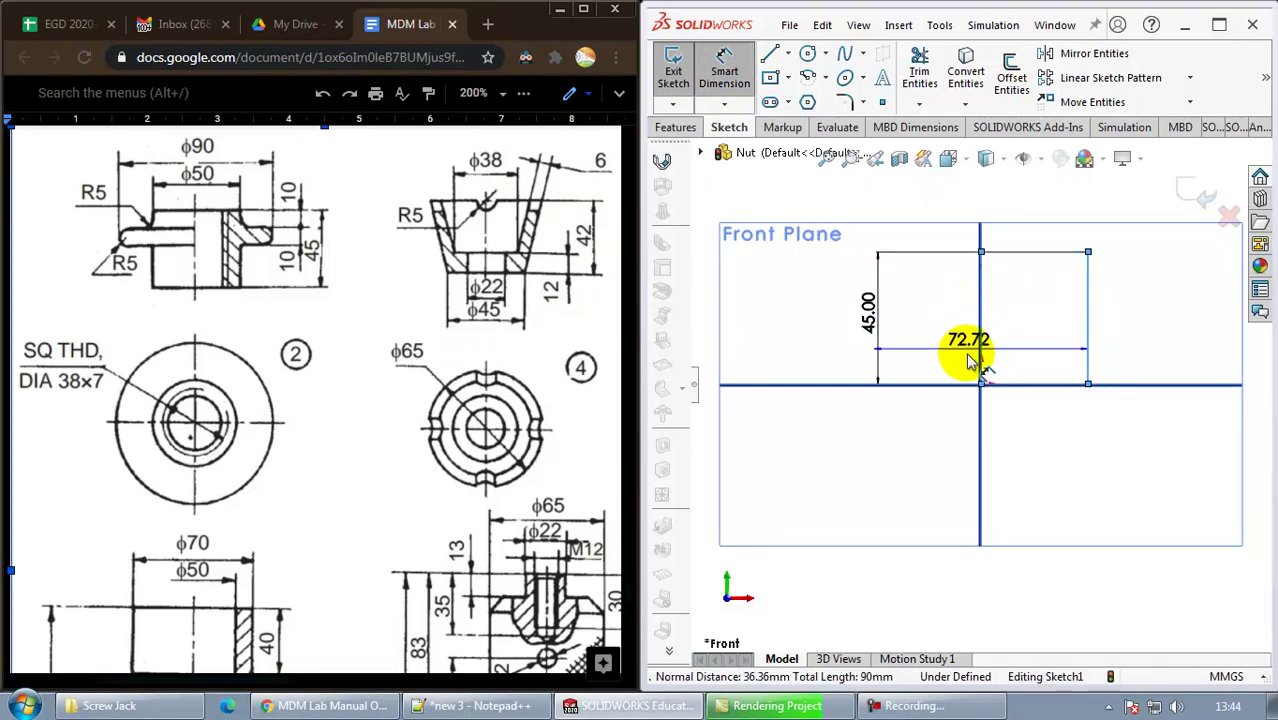
click(955, 437)
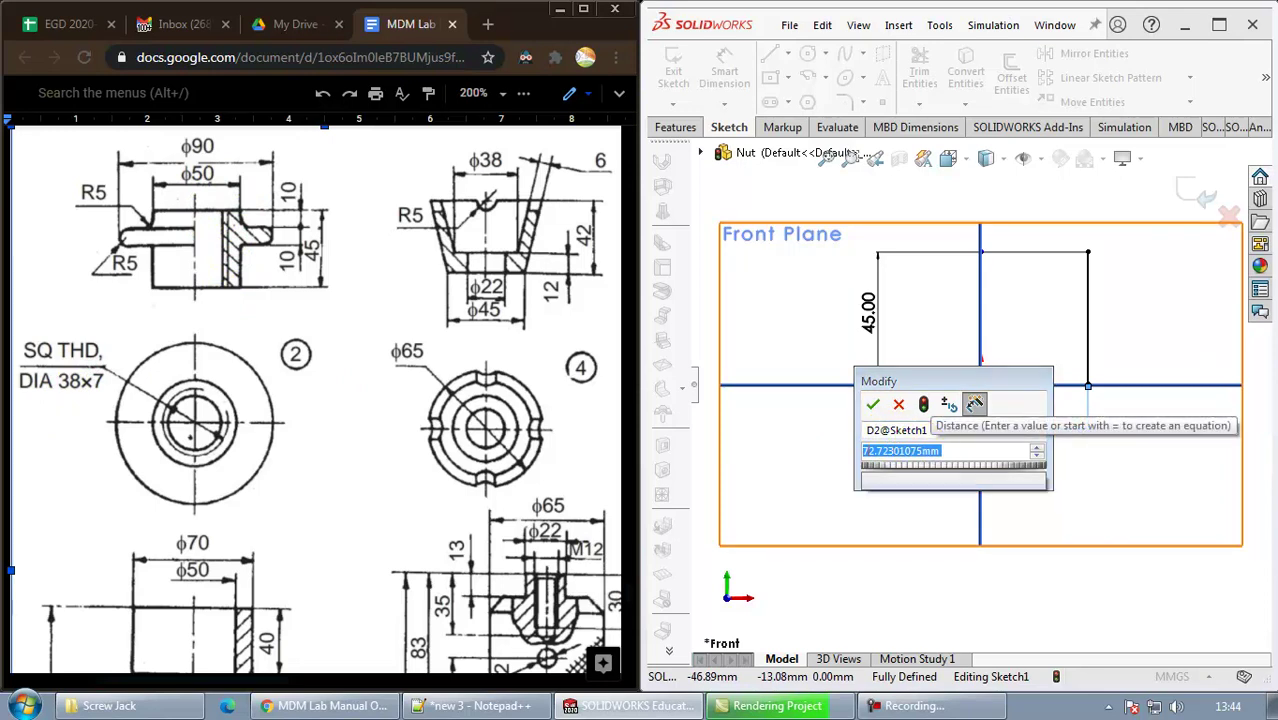
text(38)
key(Return)
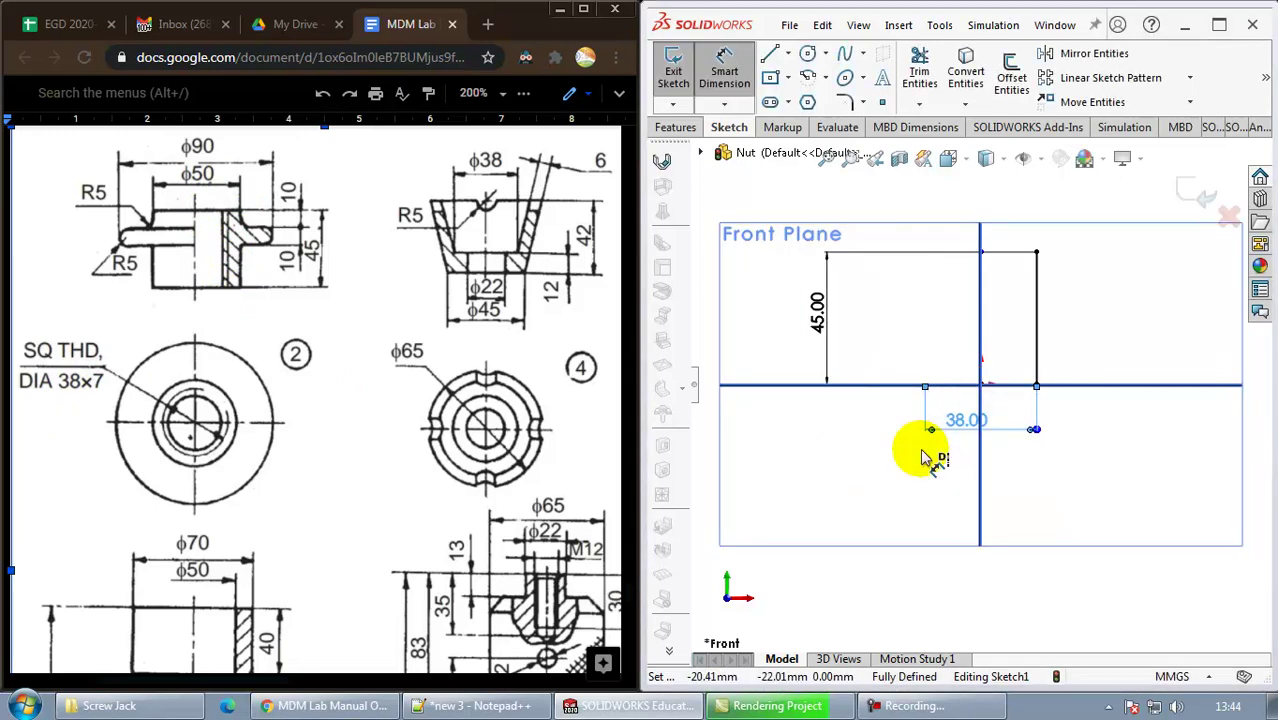
Close the profile with lines forming a stepped outline with an outward collar
click(772, 58)
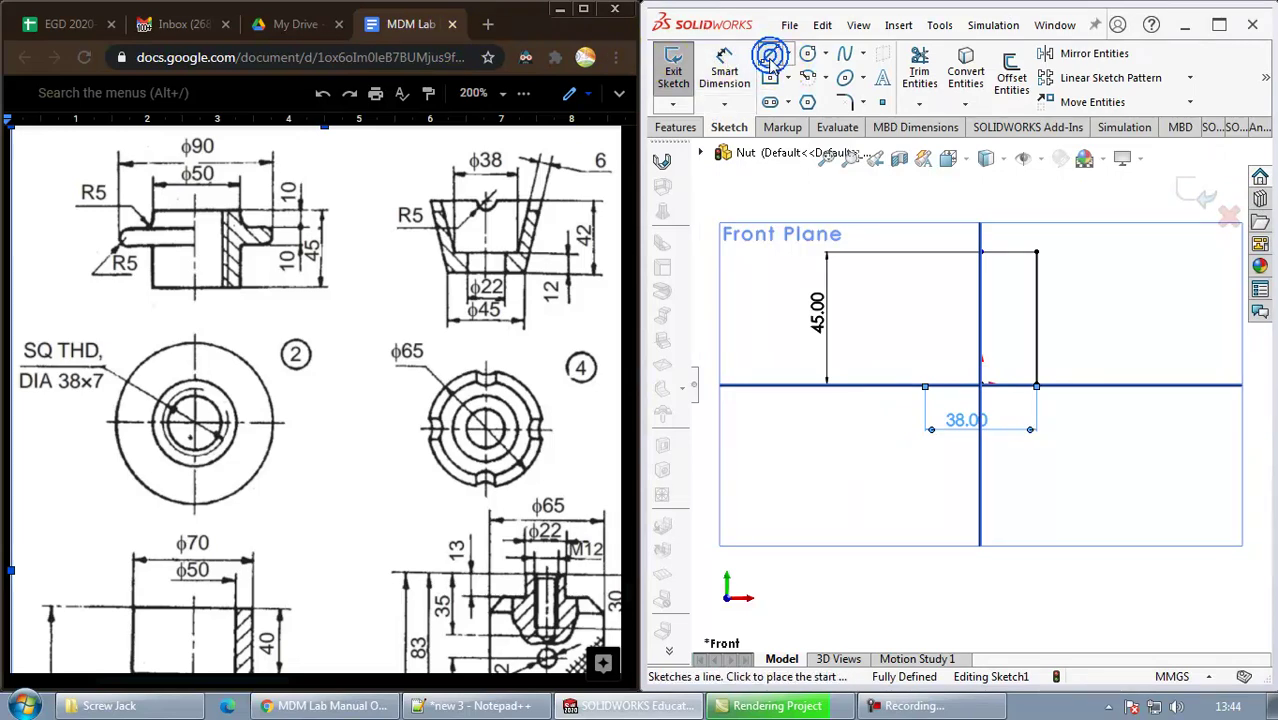
click(1036, 252)
click(1075, 252)
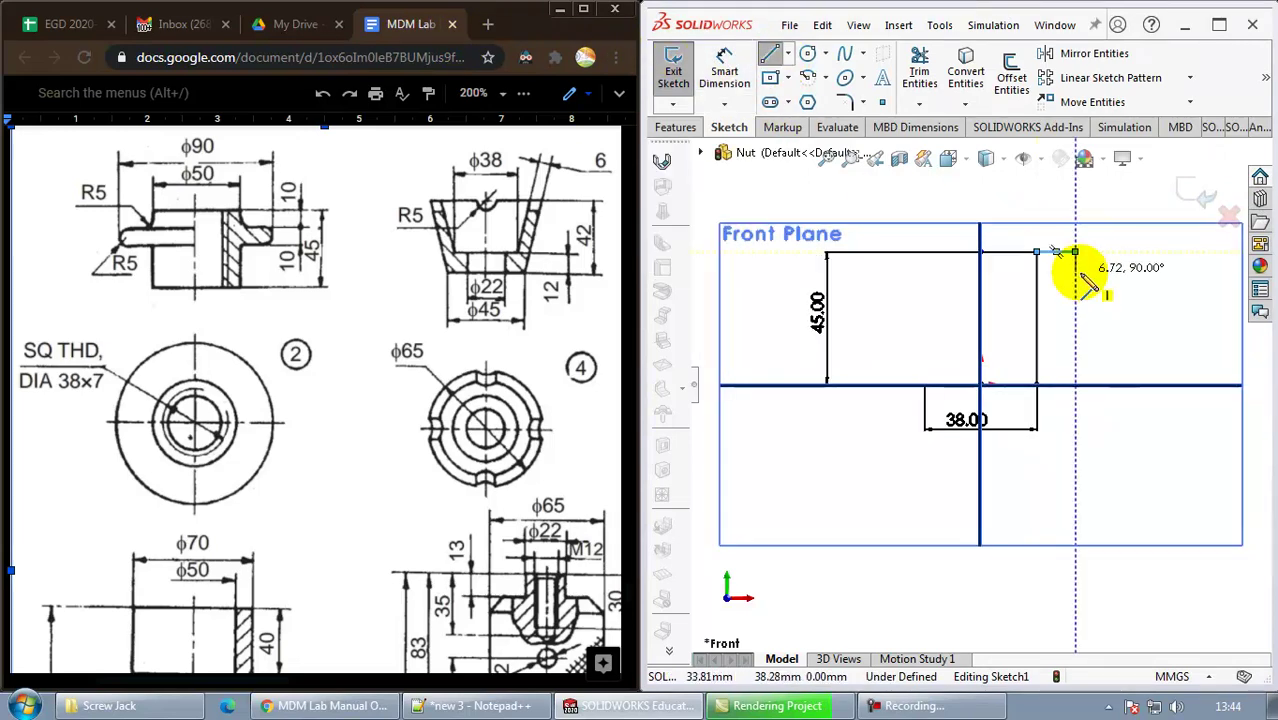
click(1075, 281)
click(1131, 280)
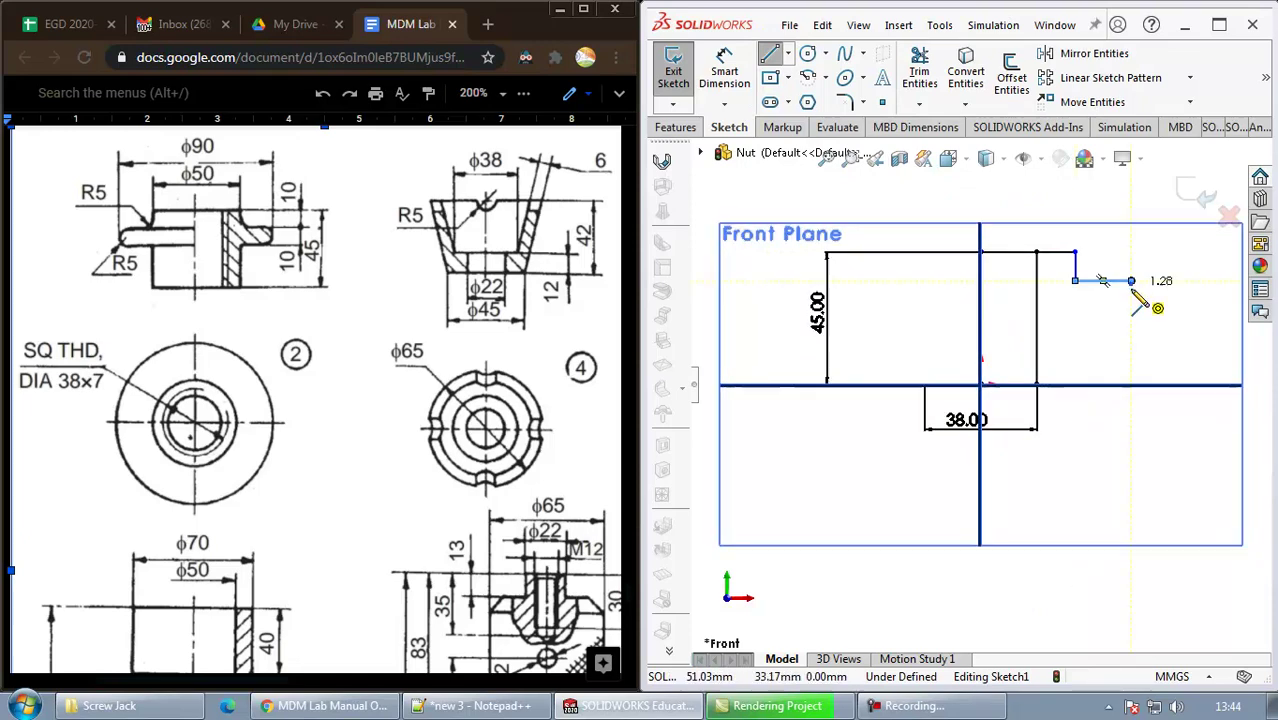
click(1076, 318)
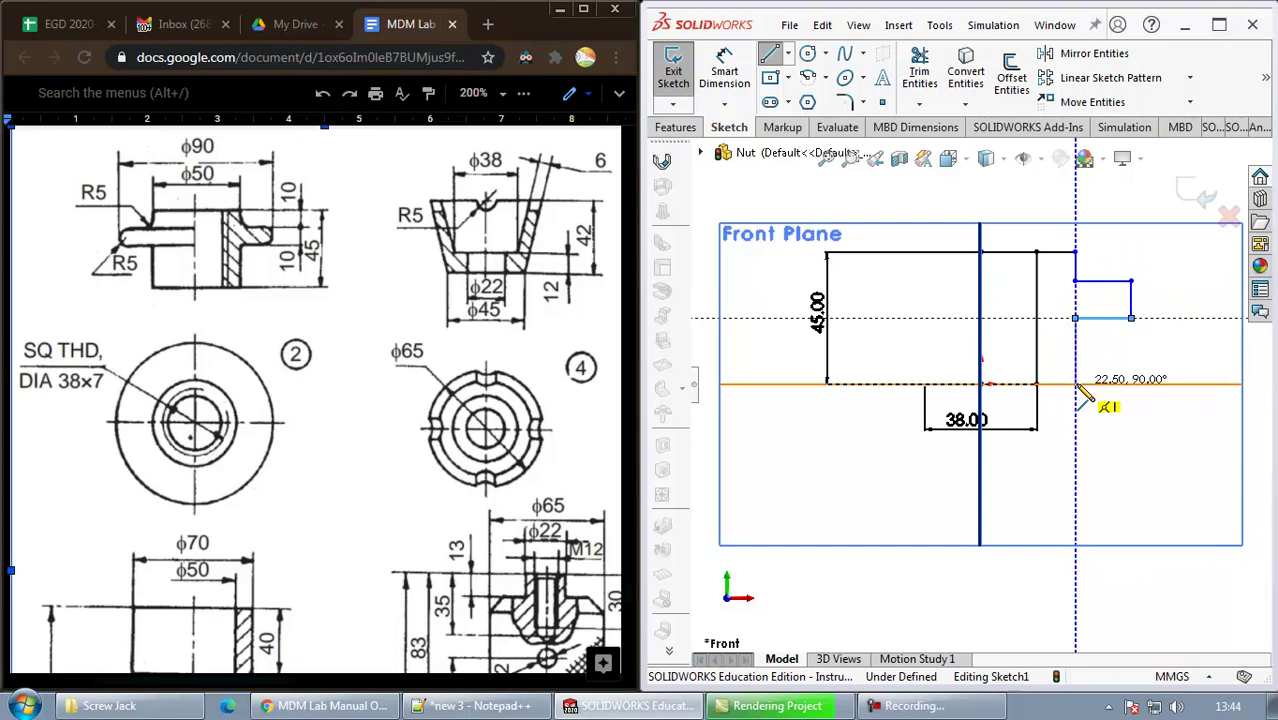
click(1075, 383)
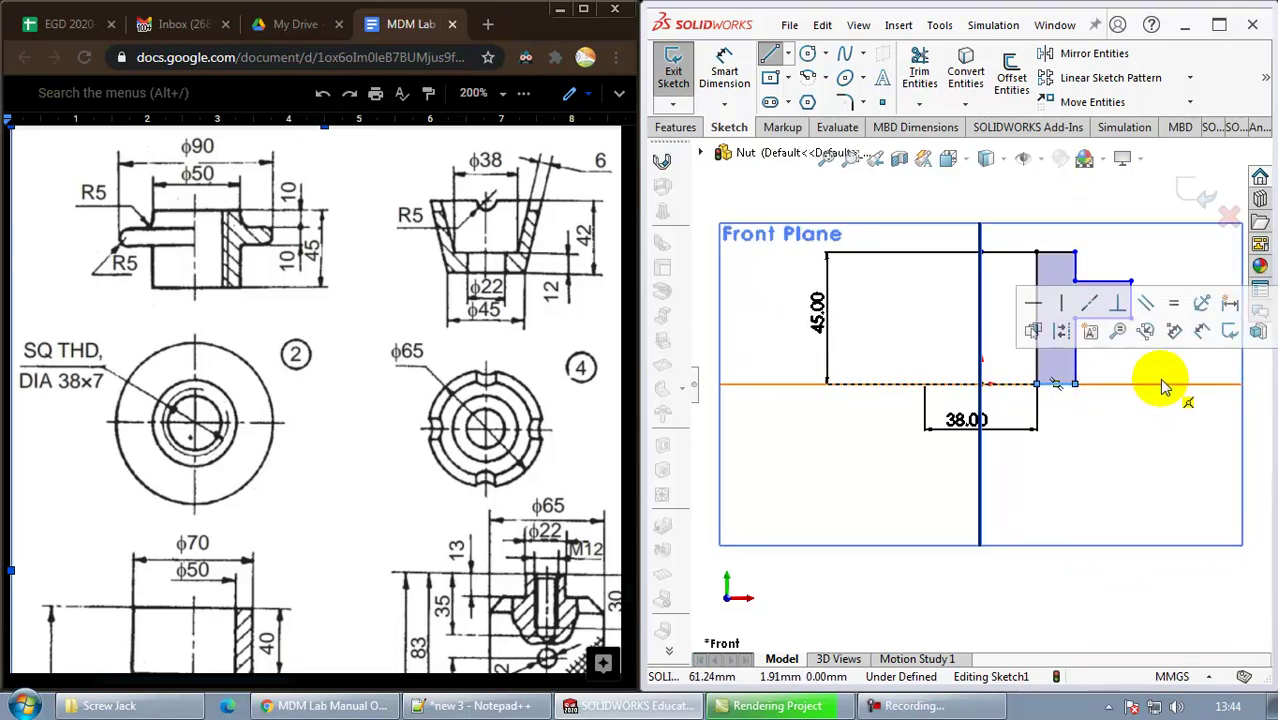
key(Escape)
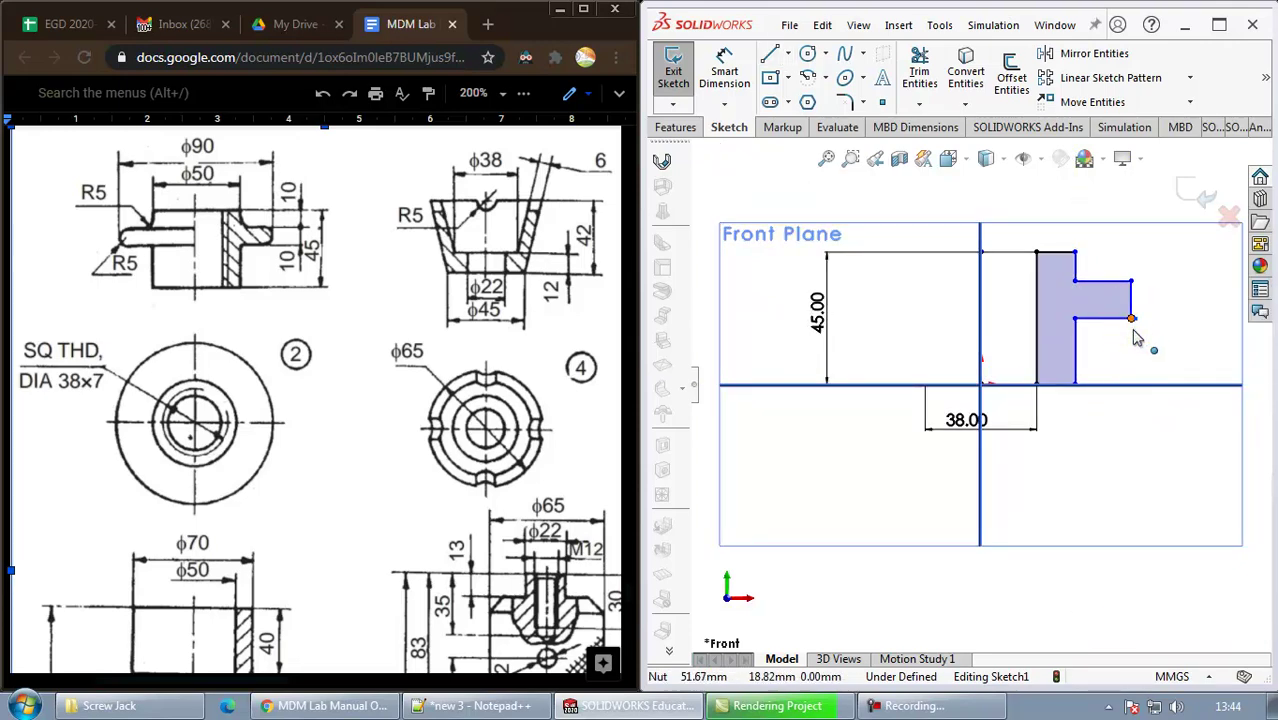
Drag the profile's corners and slanted edge into the intended positions
drag(1135, 333, 1160, 320)
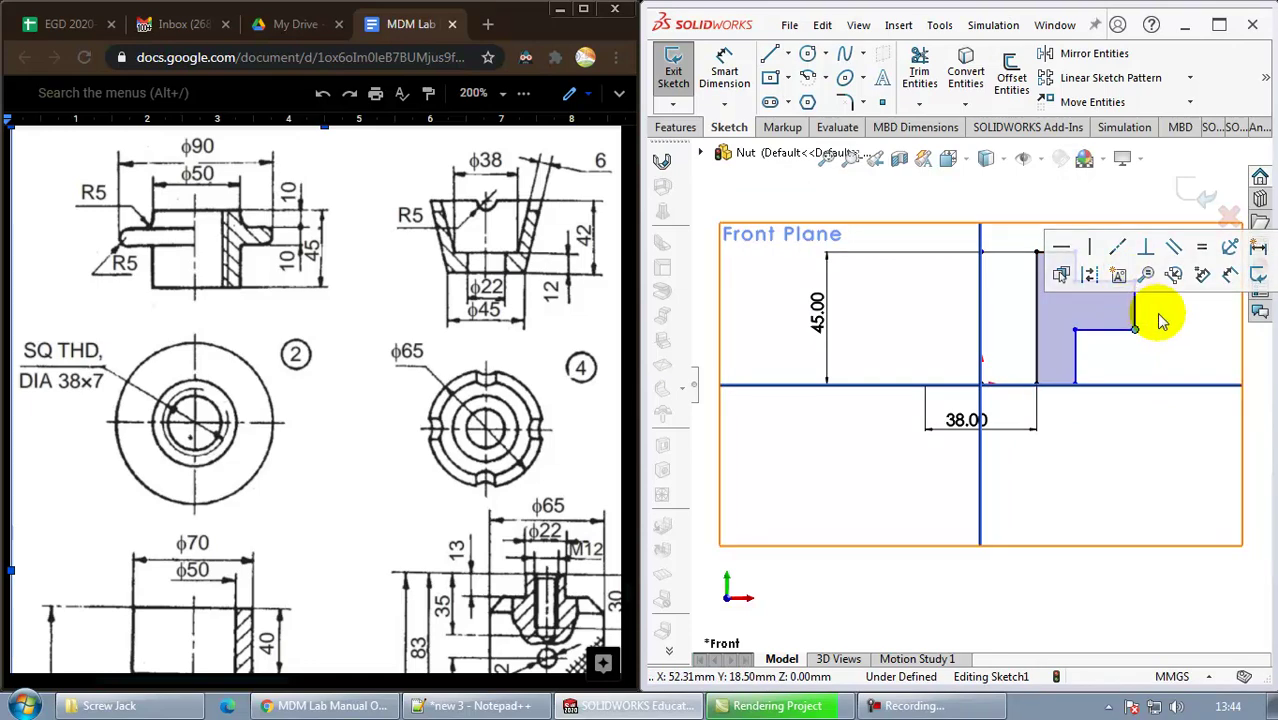
mouse_move(1135, 283)
mouse_down()
mouse_move(1121, 306)
mouse_move(1150, 296)
mouse_up()
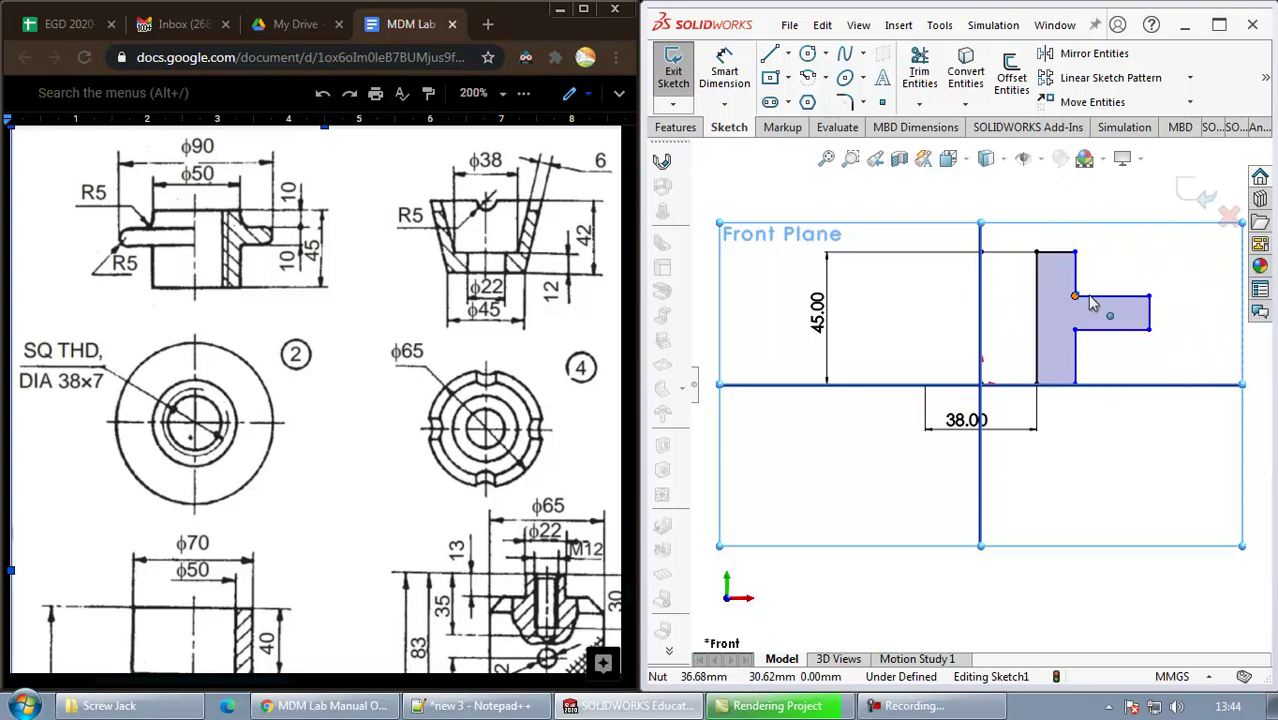
drag(1090, 297, 1104, 297)
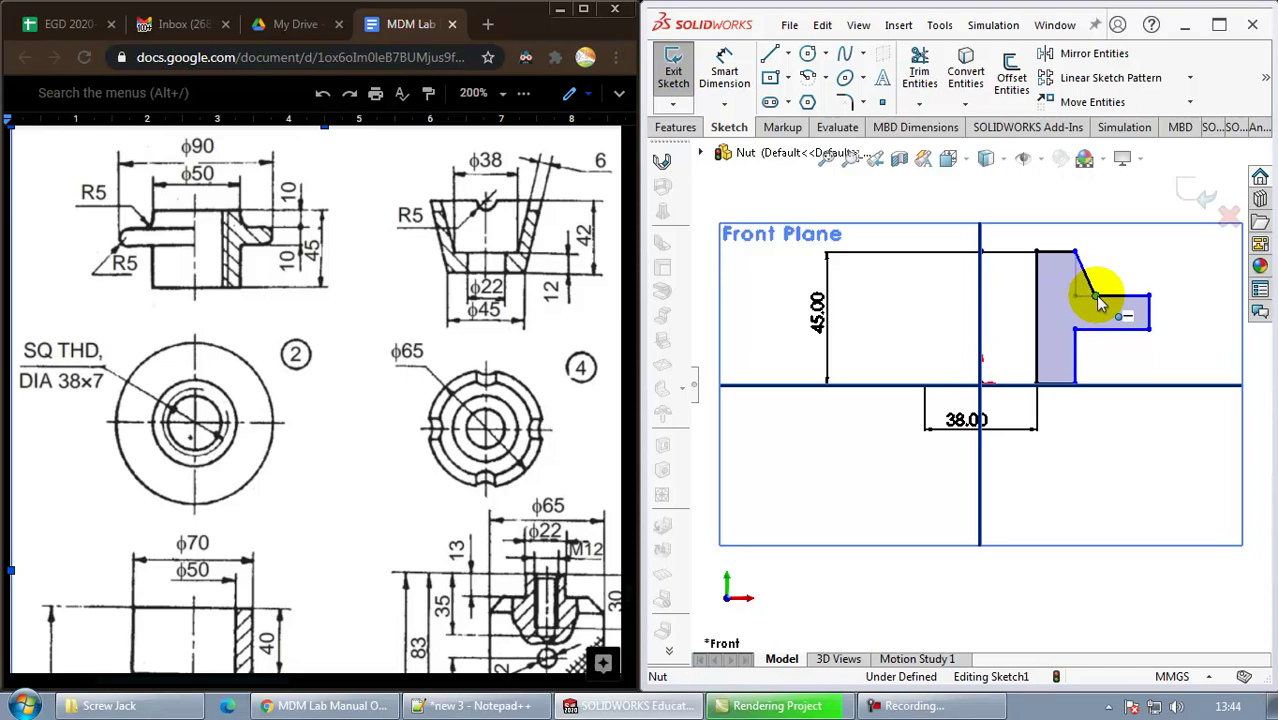
click(1175, 280)
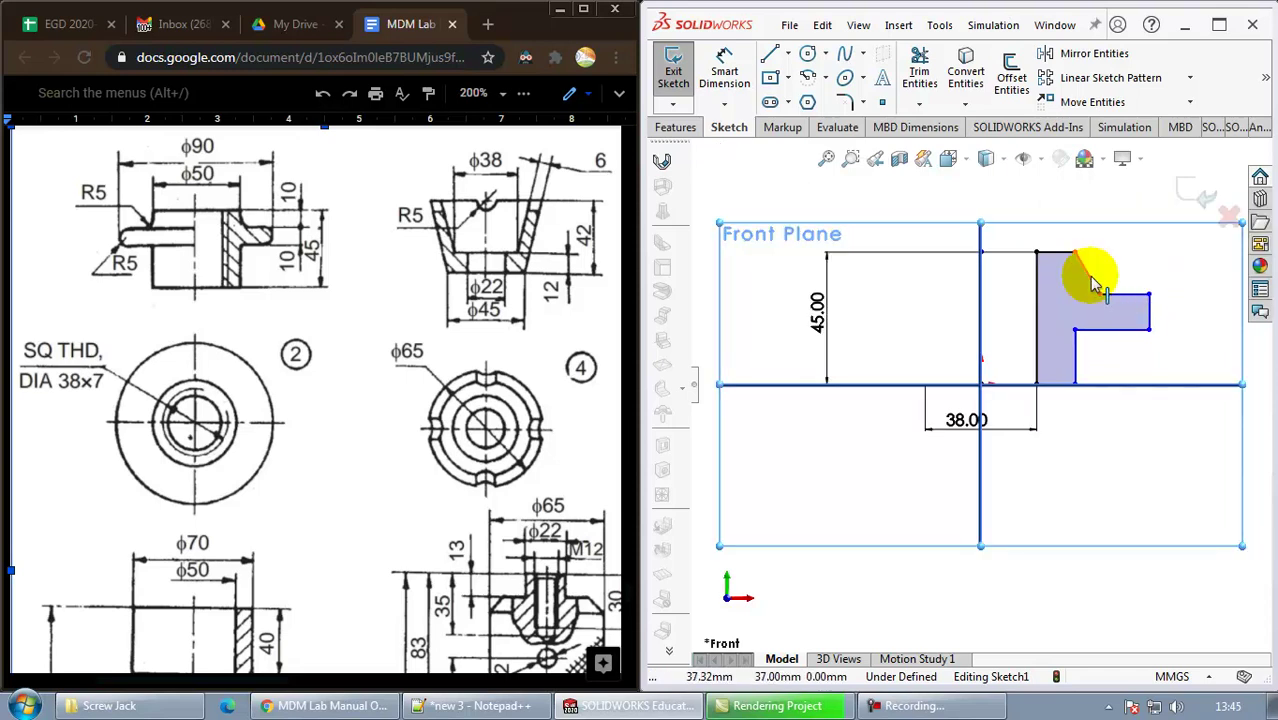
drag(1095, 283, 1115, 261)
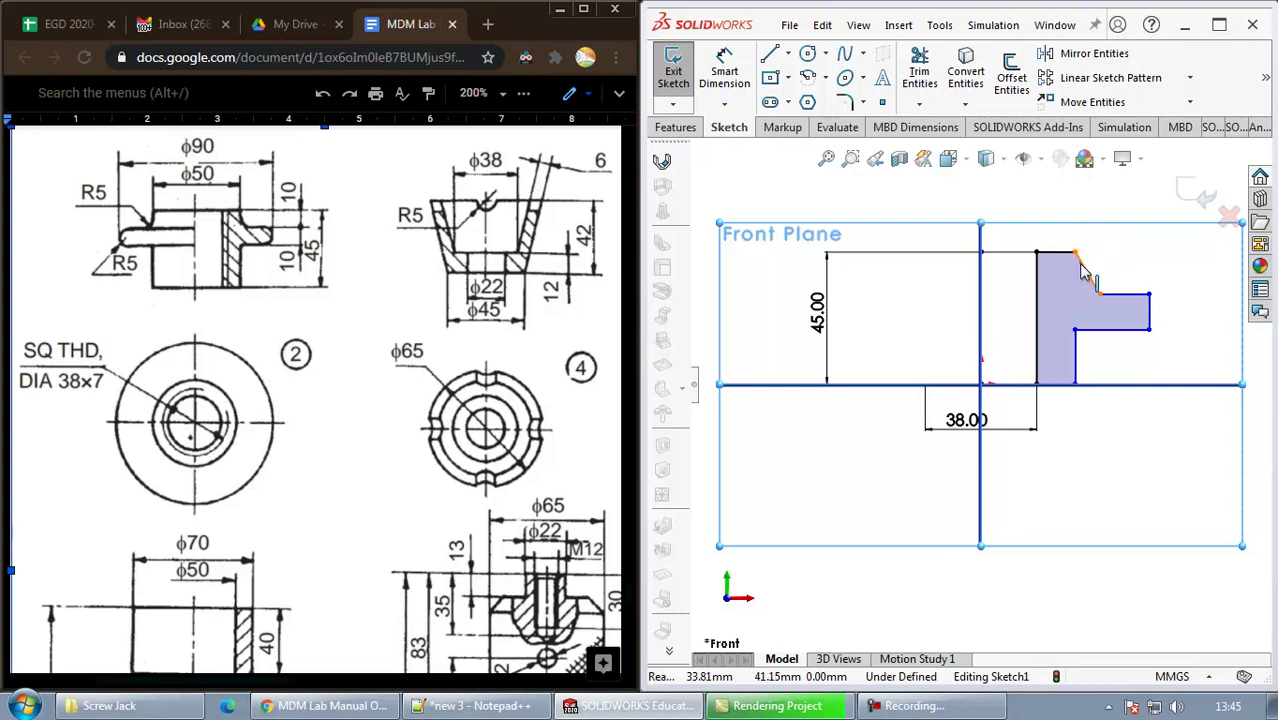
Make the slanted edge vertical and check its properties
click(1081, 268)
click(1062, 183)
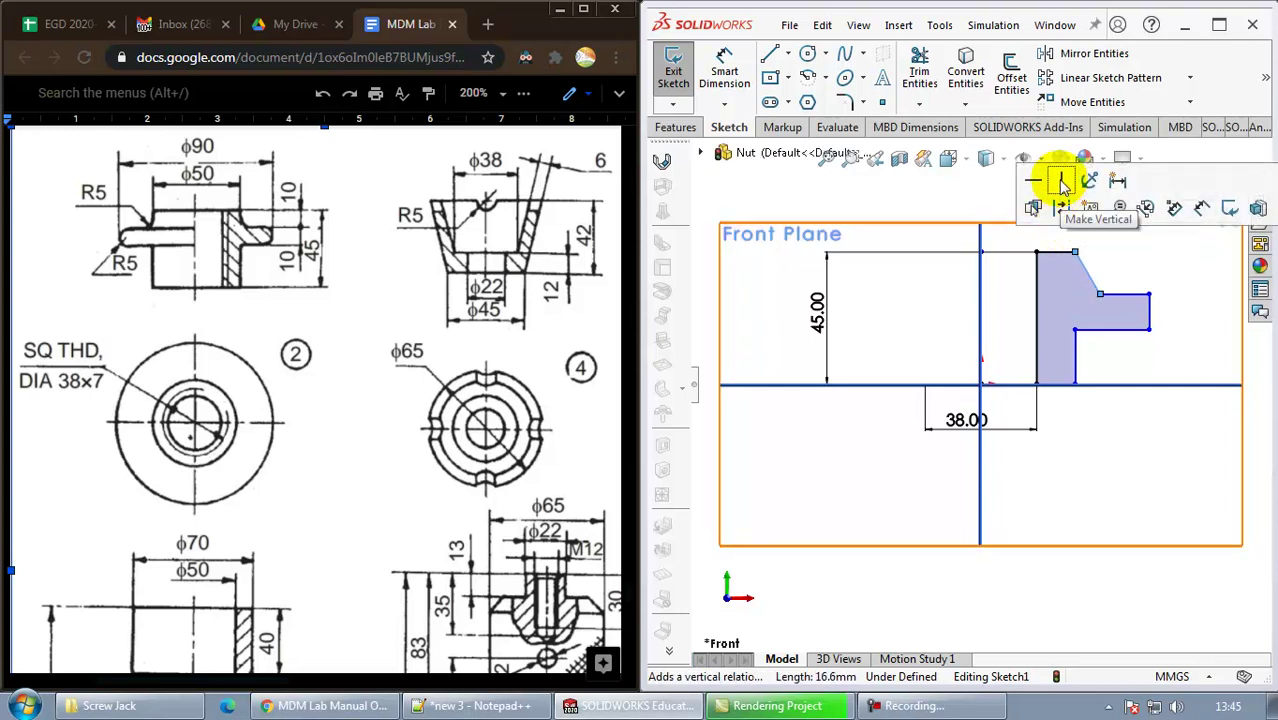
click(1062, 183)
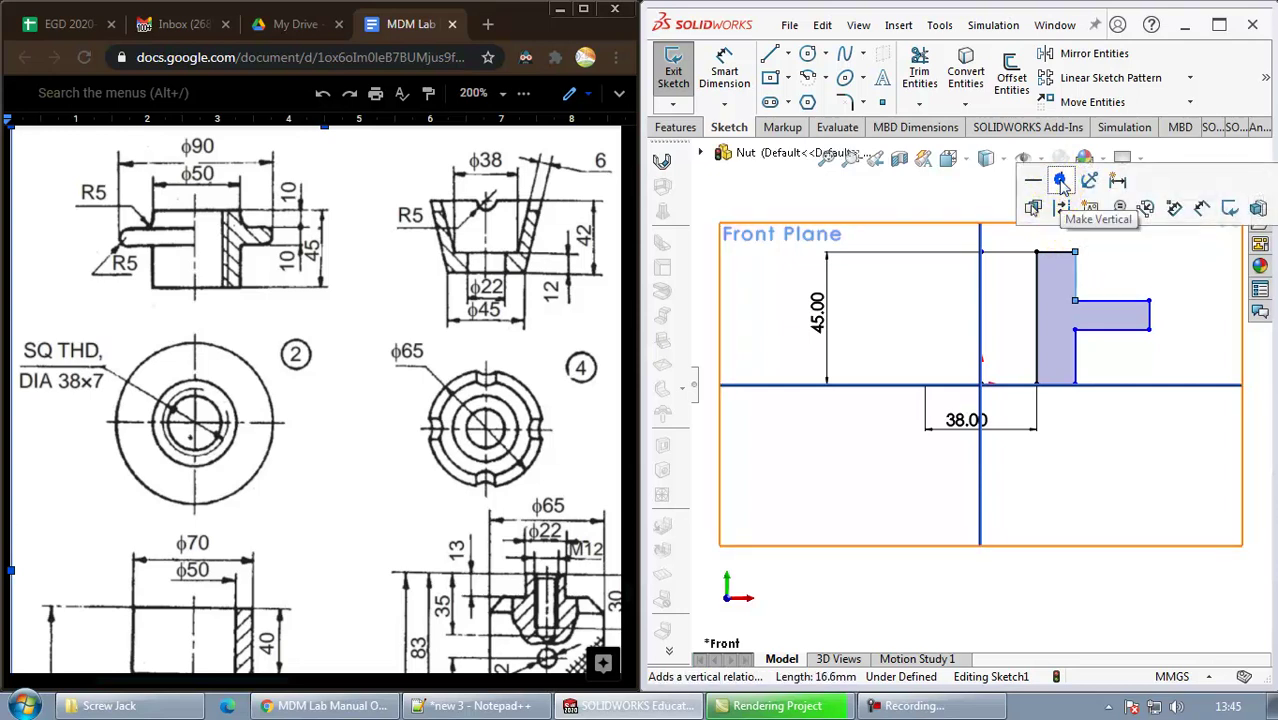
click(760, 333)
click(695, 383)
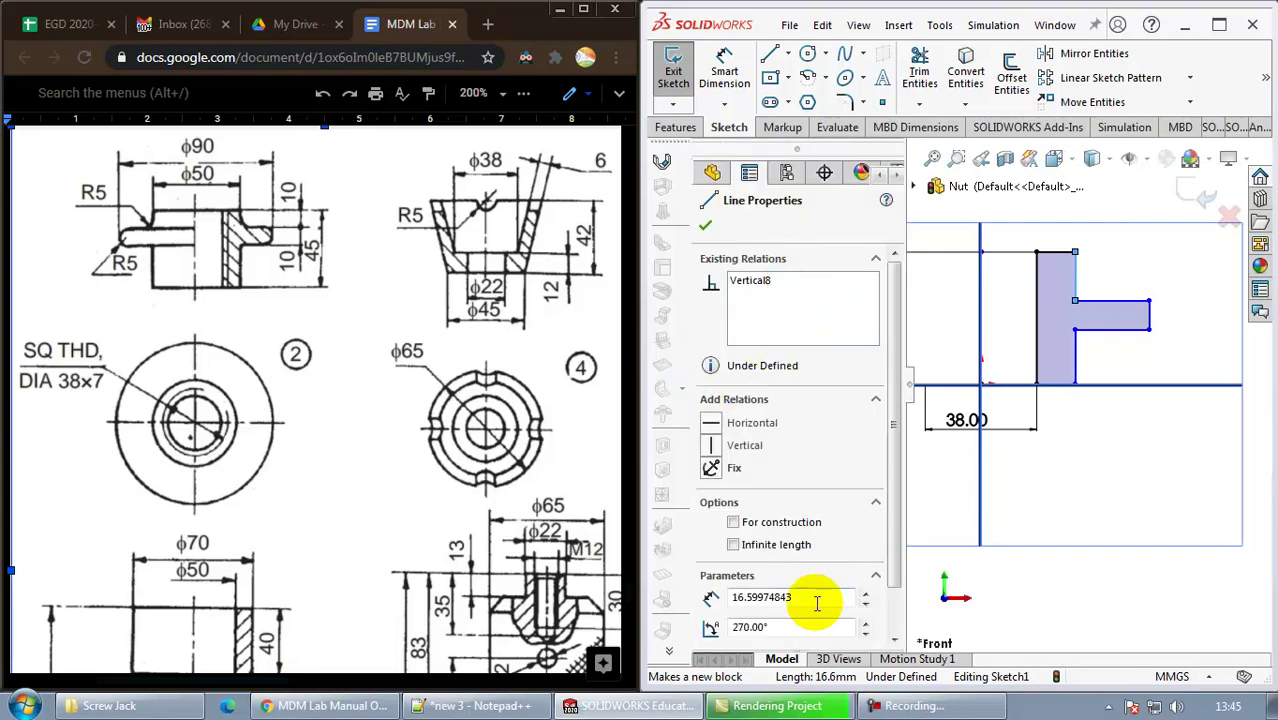
click(1127, 260)
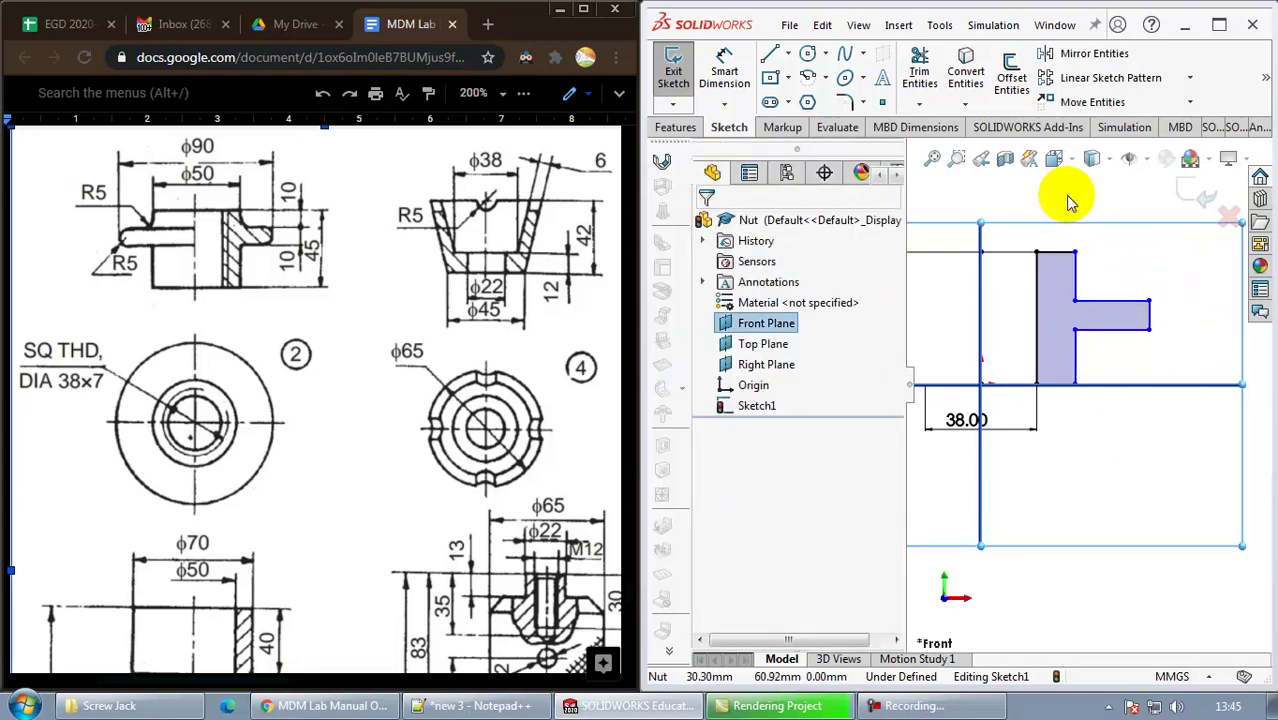
click(910, 385)
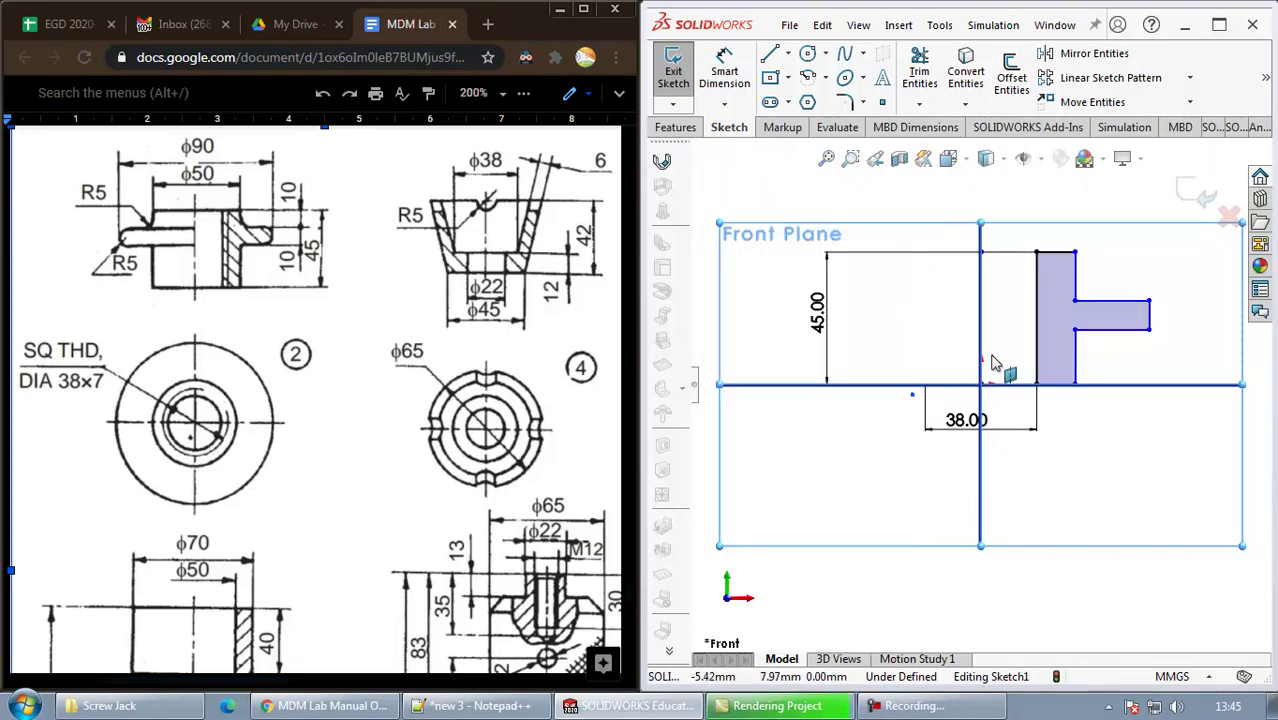
click(1078, 335)
Reshape the lower profile into a step and make two vertical edges collinear
drag(1076, 340, 1112, 352)
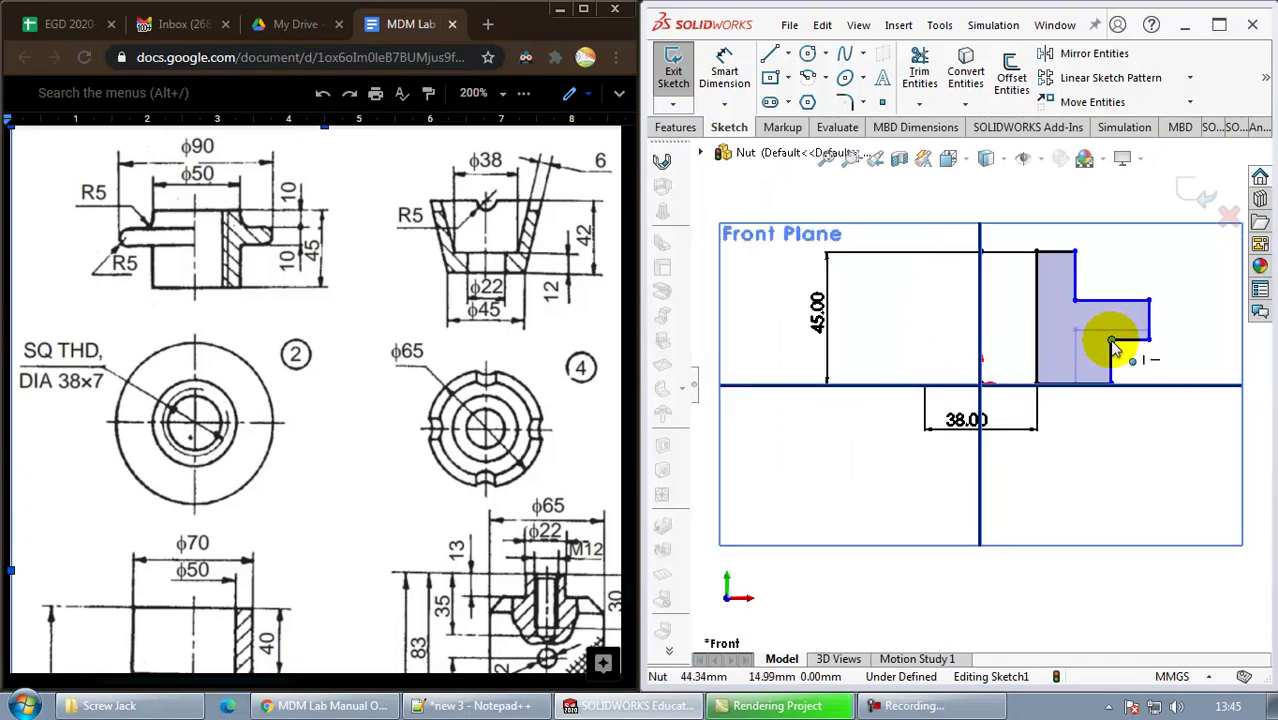
click(1065, 252)
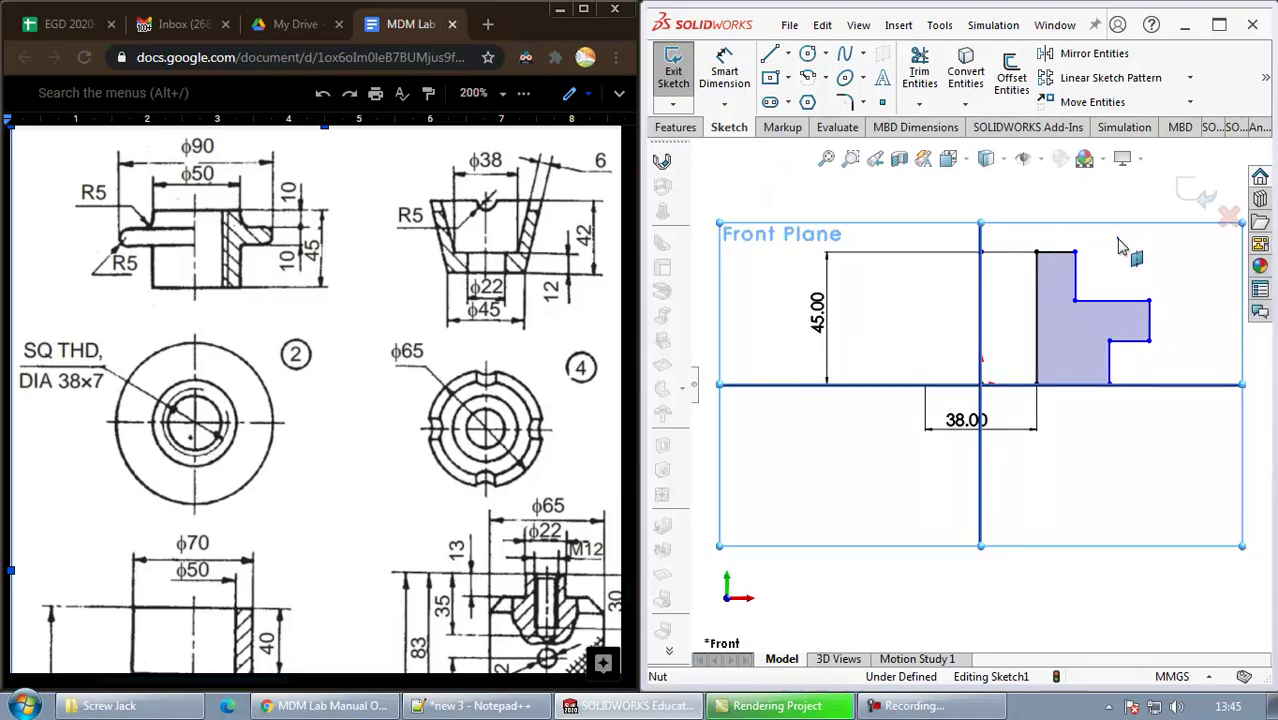
drag(1118, 242, 1078, 280)
click(1105, 335)
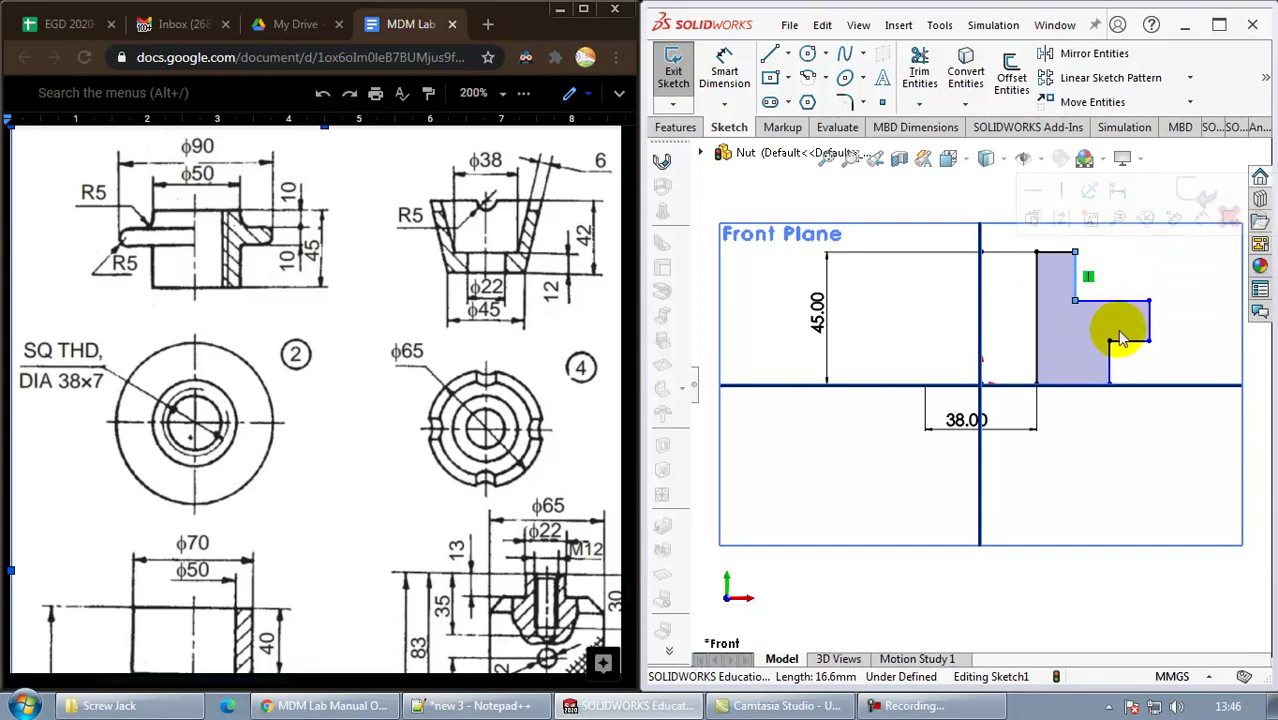
click(1110, 365)
ctrl+click(1050, 428)
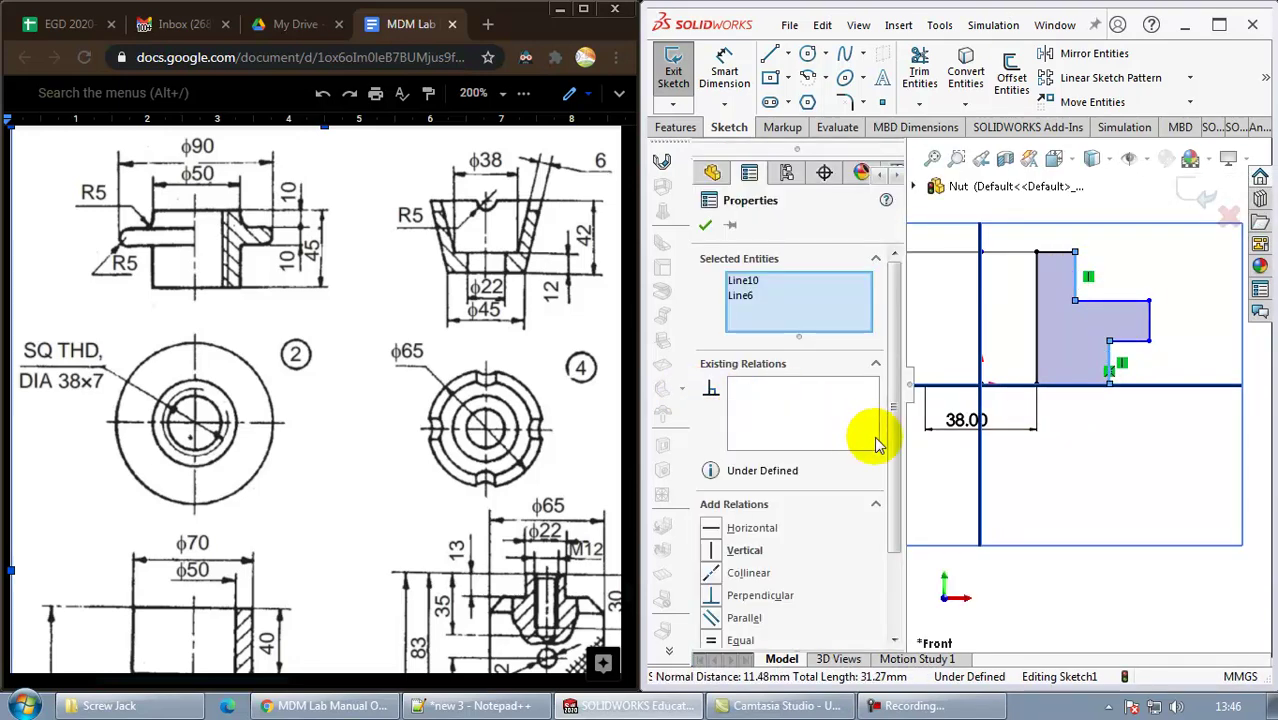
click(740, 575)
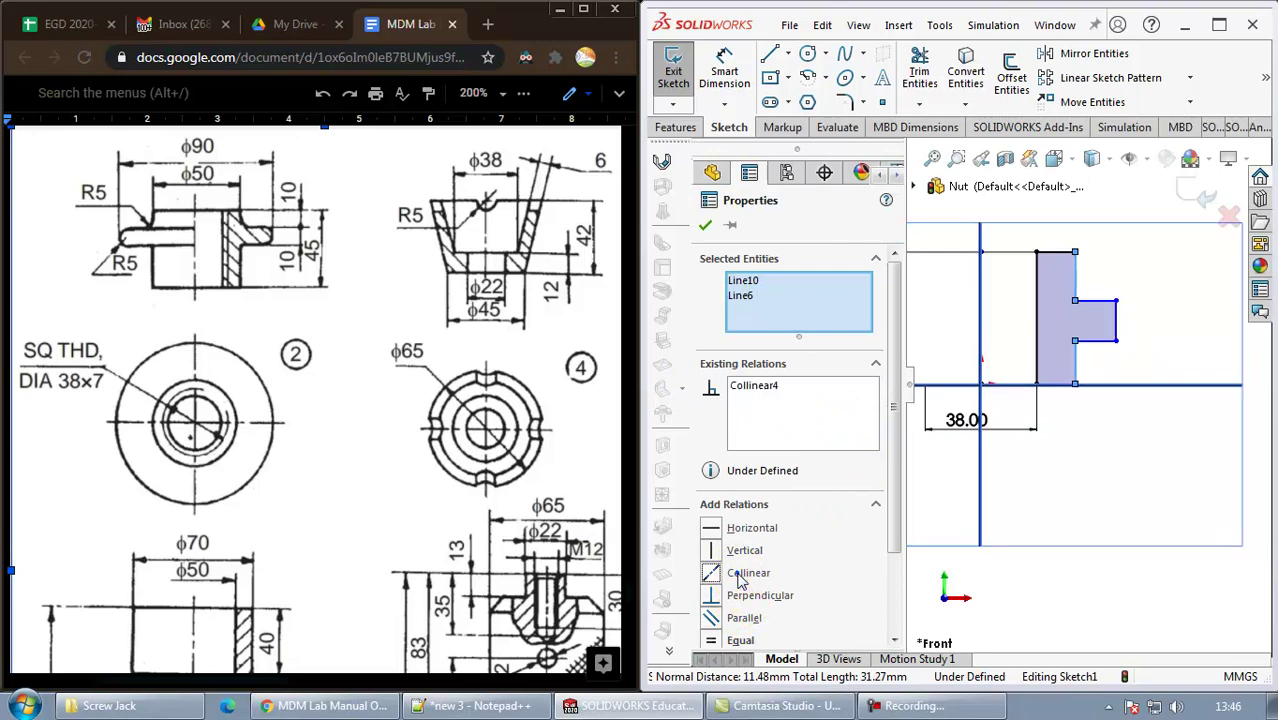
click(1160, 522)
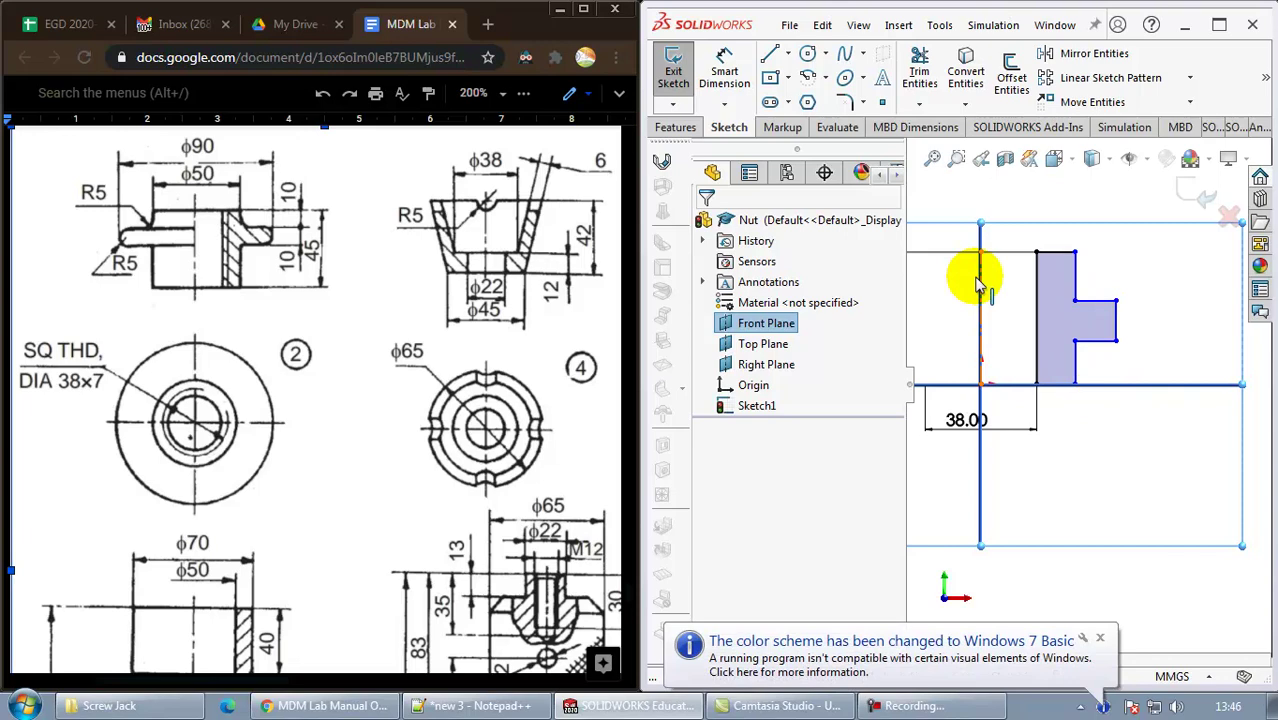
Draw a circle centred on the collar's end line and power-trim away its inner half
click(808, 56)
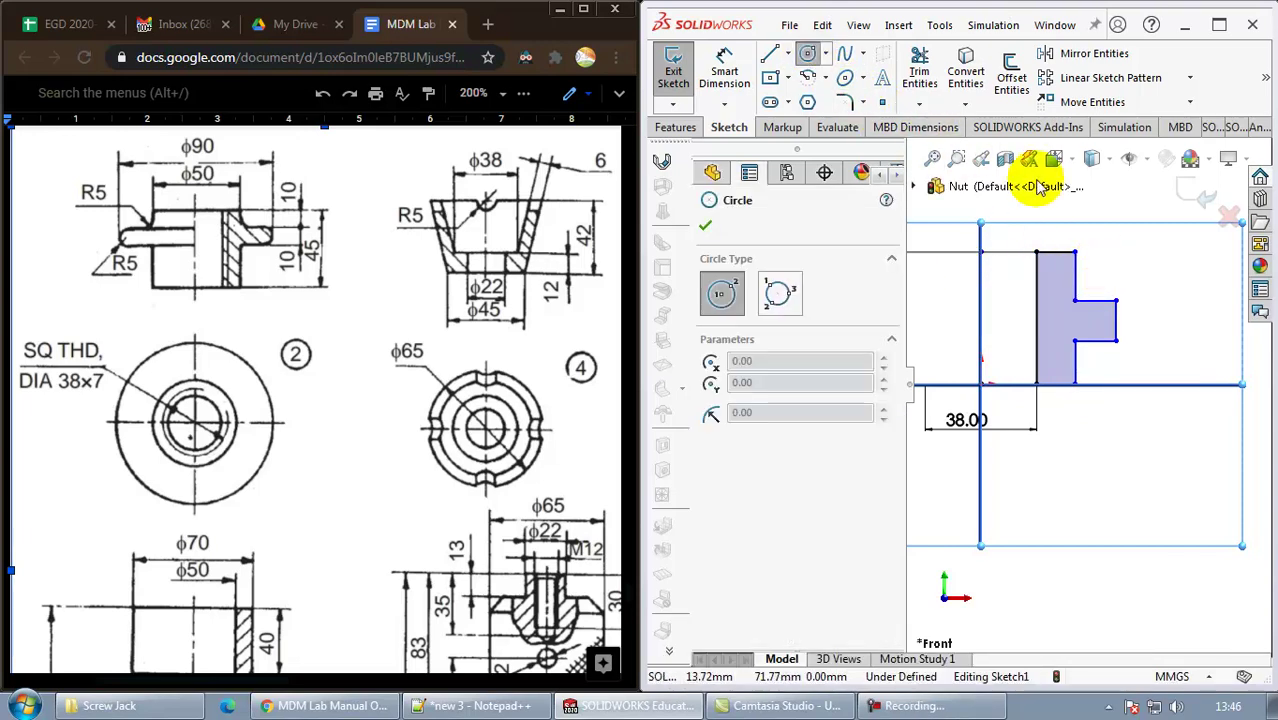
click(1116, 318)
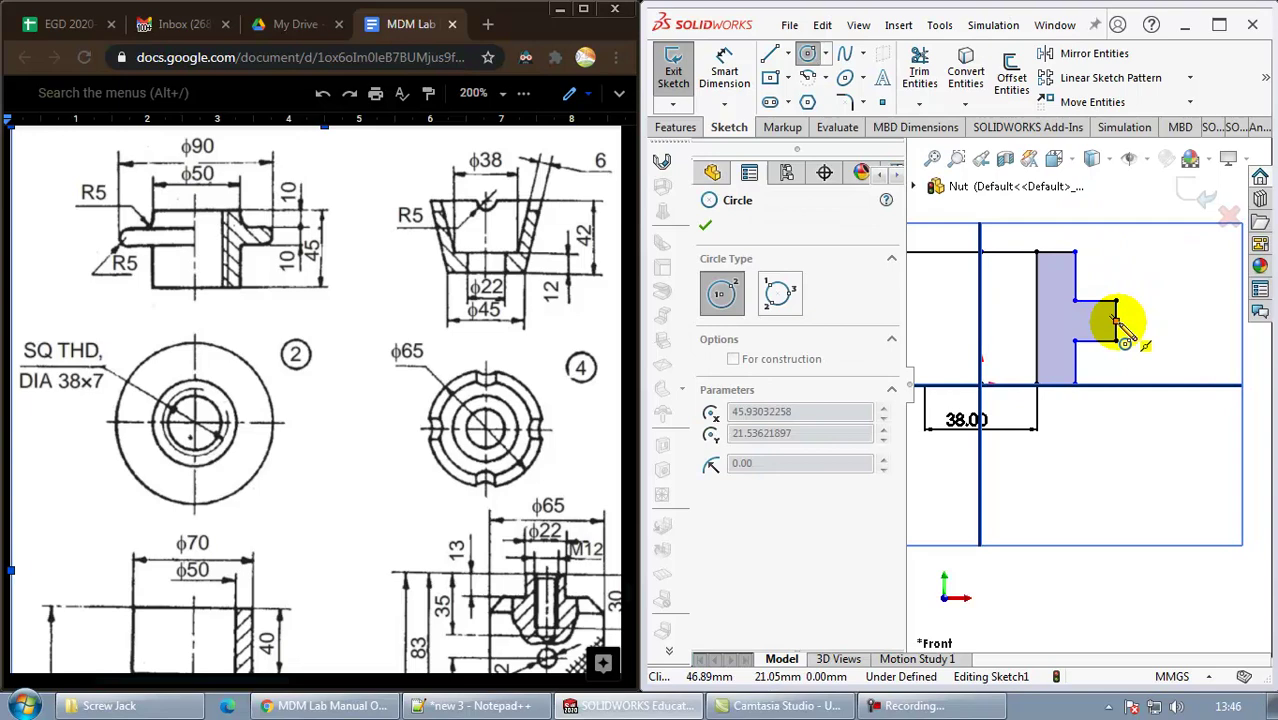
click(1119, 340)
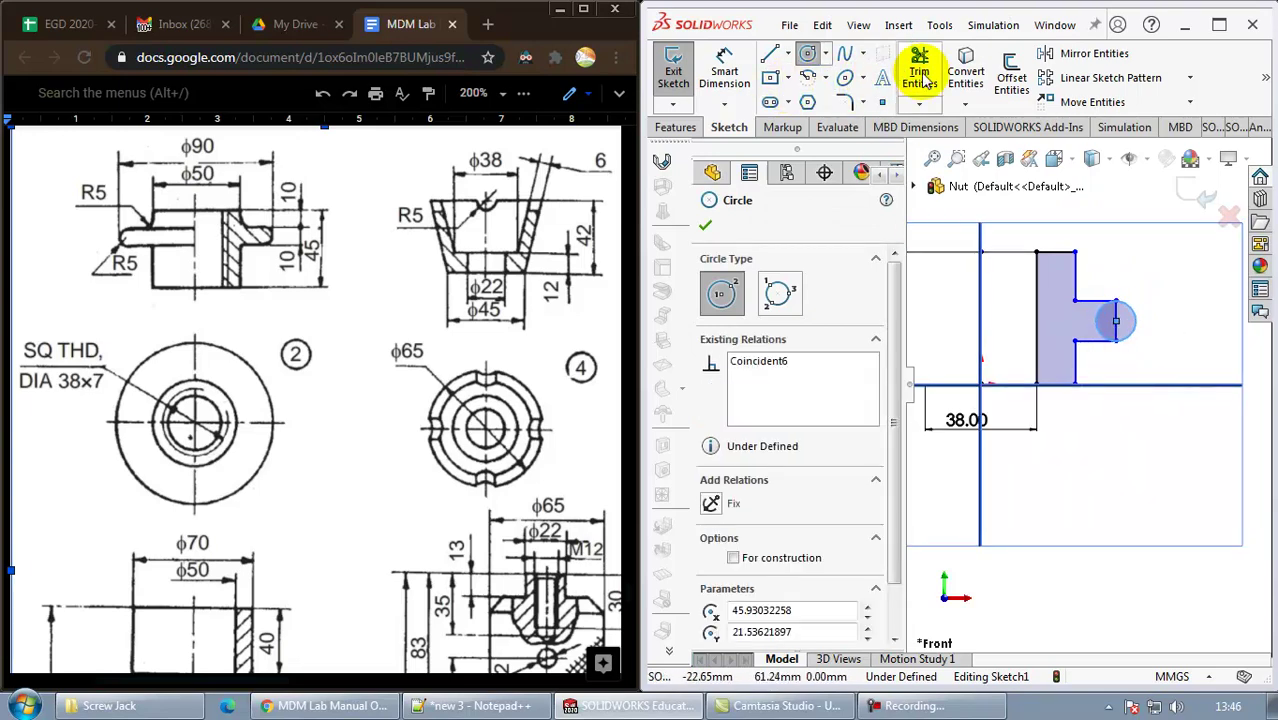
key(Escape)
click(920, 75)
click(740, 420)
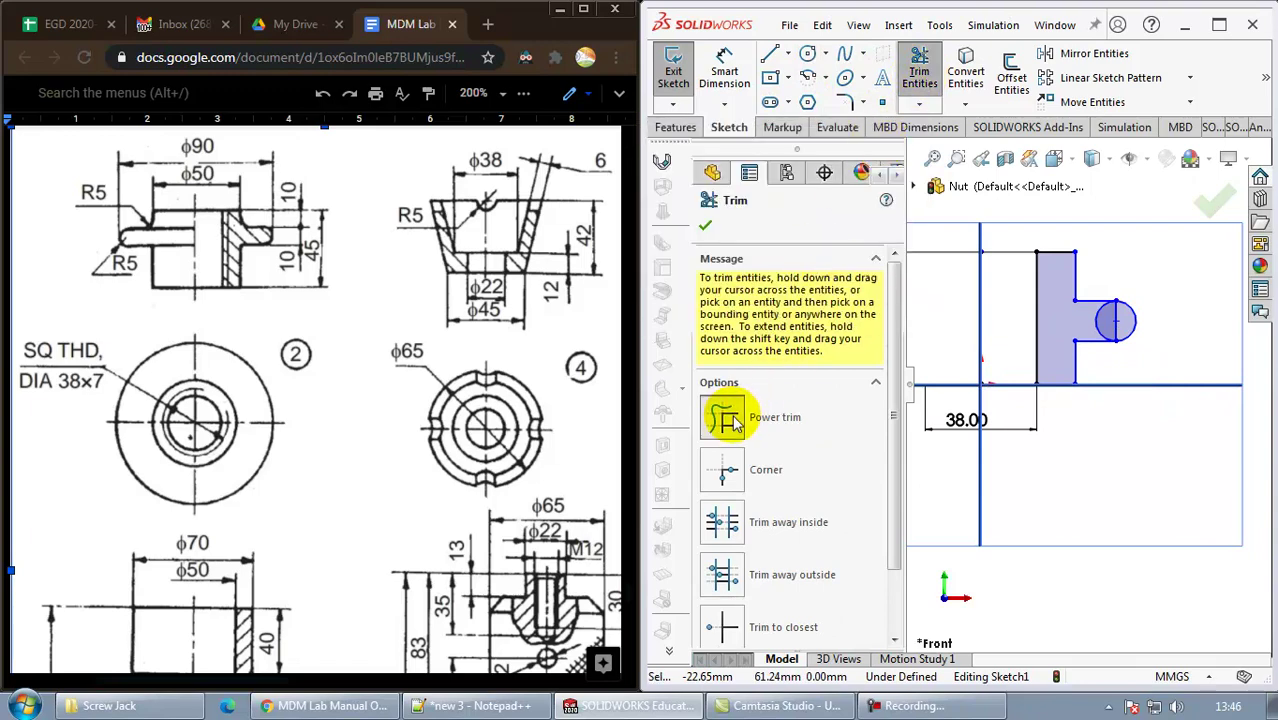
click(1060, 343)
drag(1075, 322, 1127, 334)
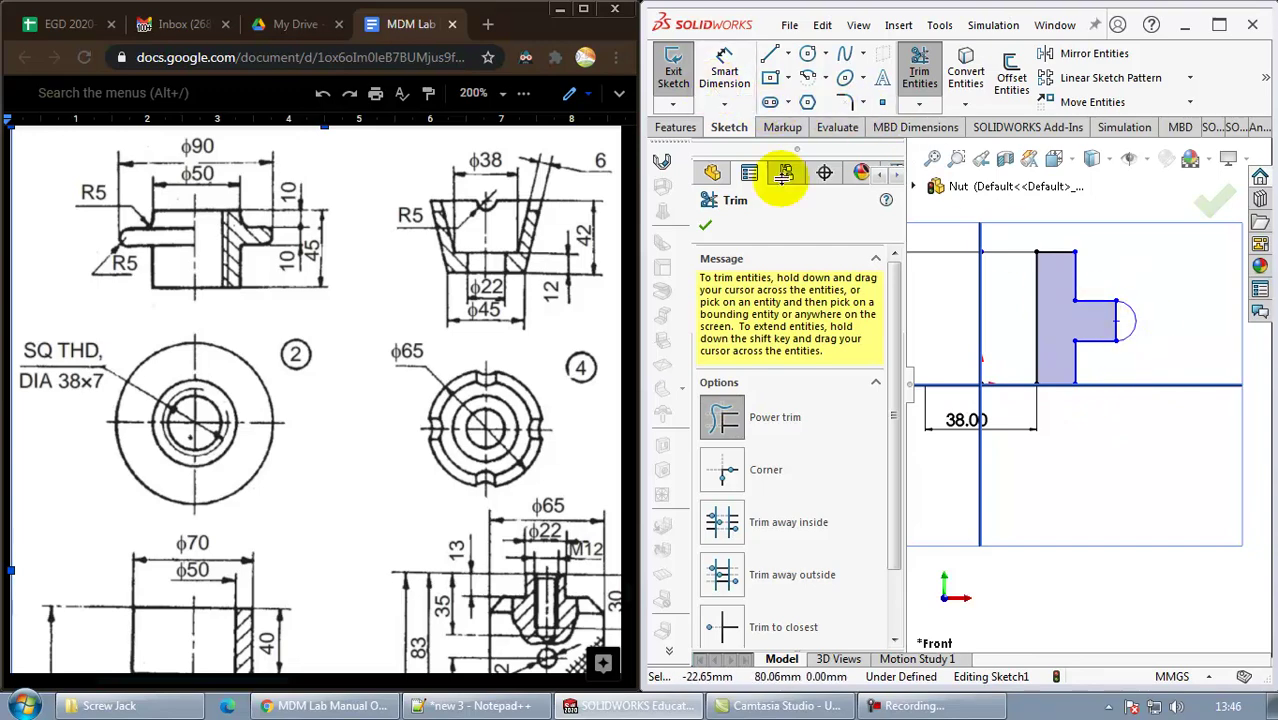
click(707, 228)
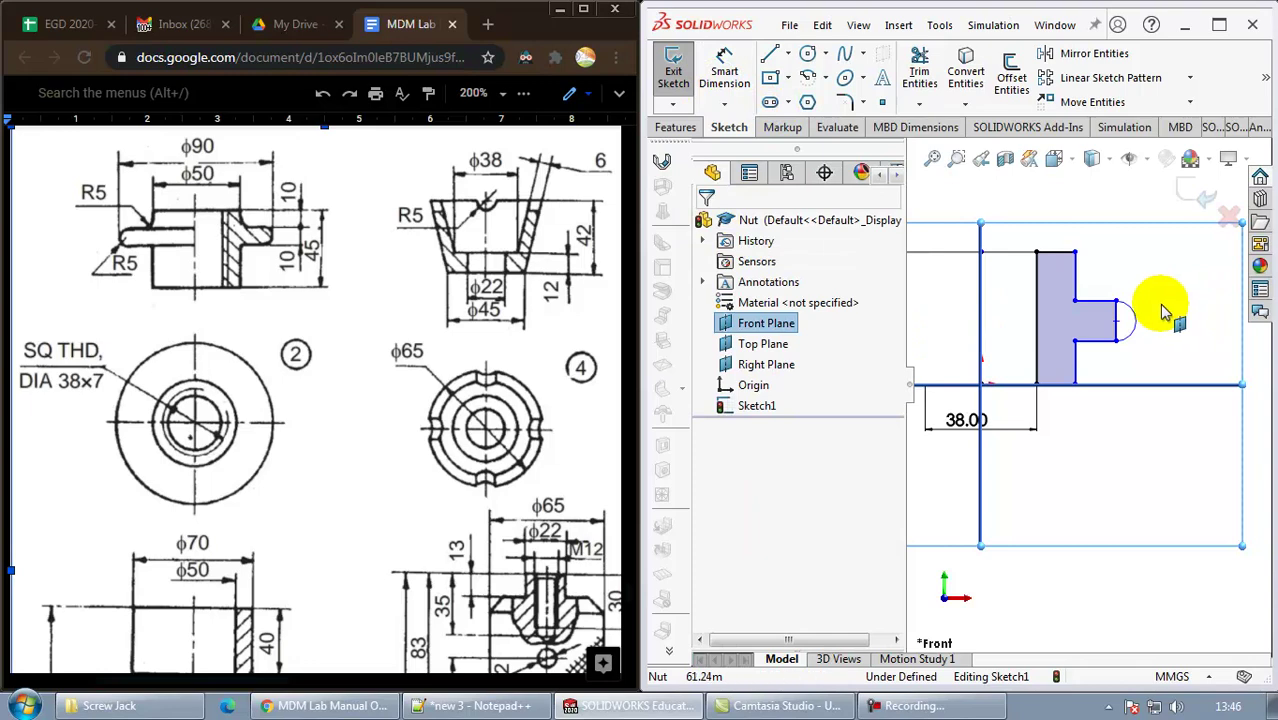
Convert the straight line across the collar's end into construction geometry
click(1117, 317)
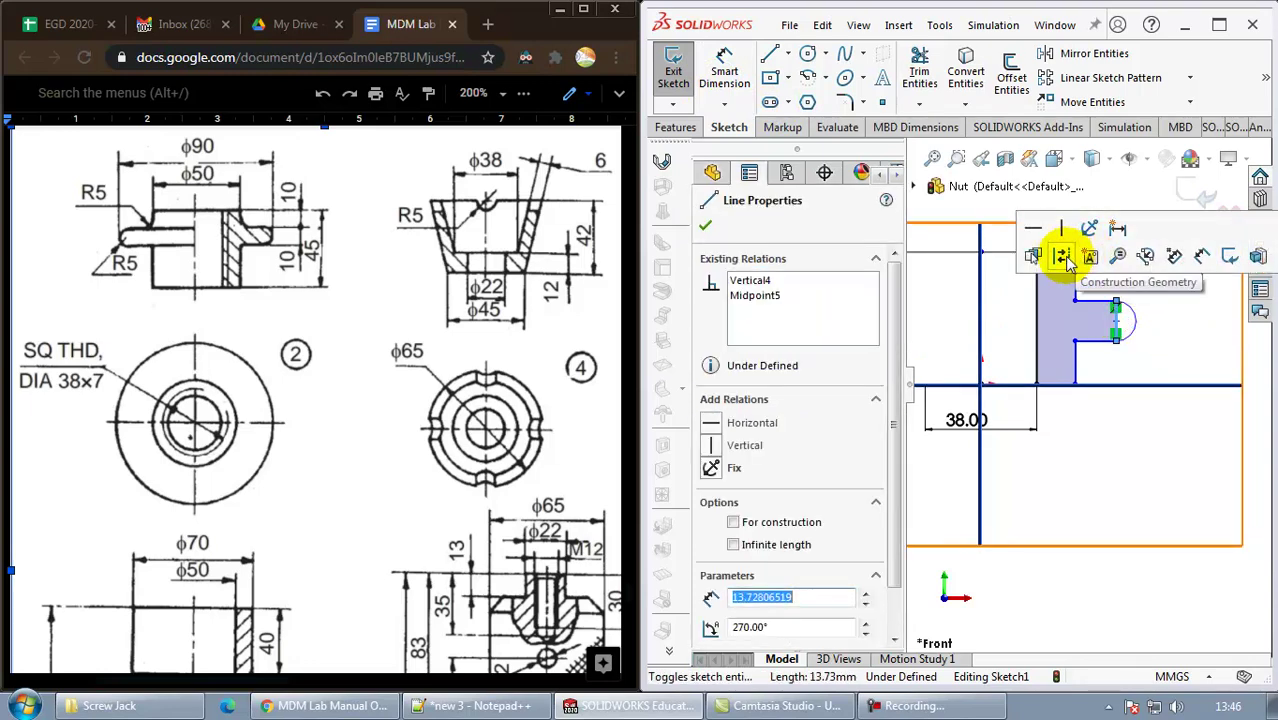
click(1185, 328)
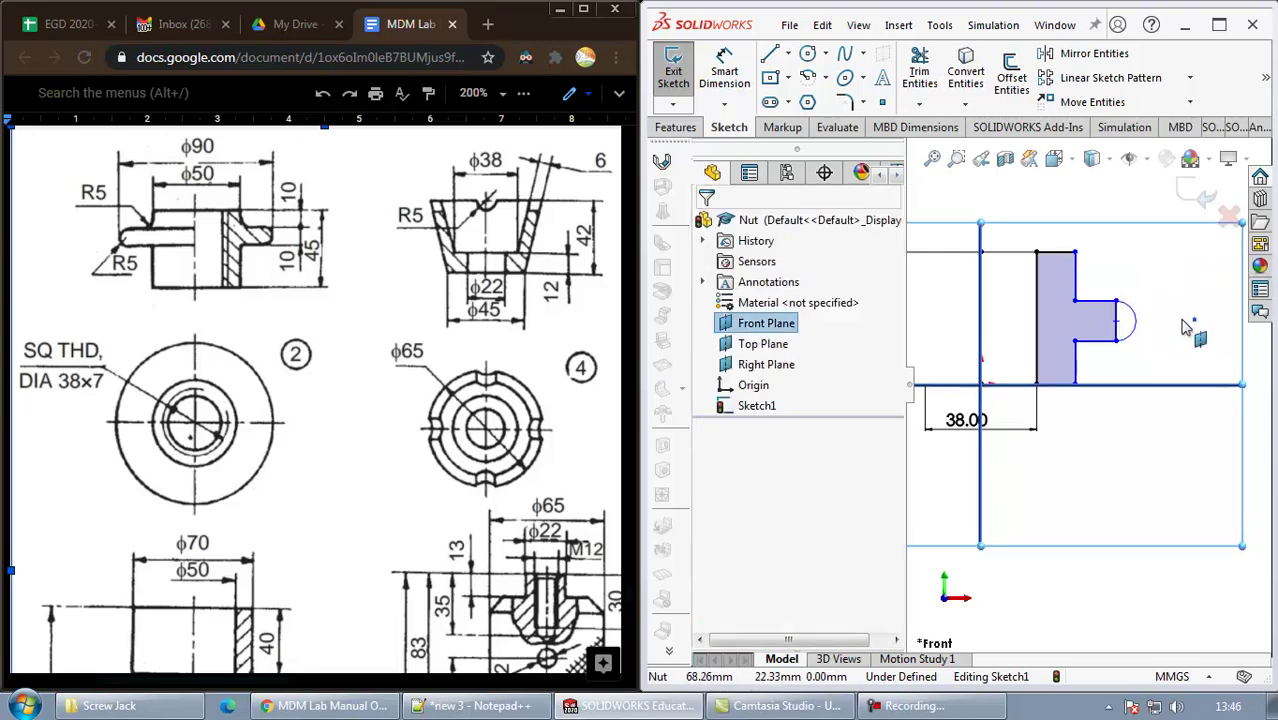
click(1117, 316)
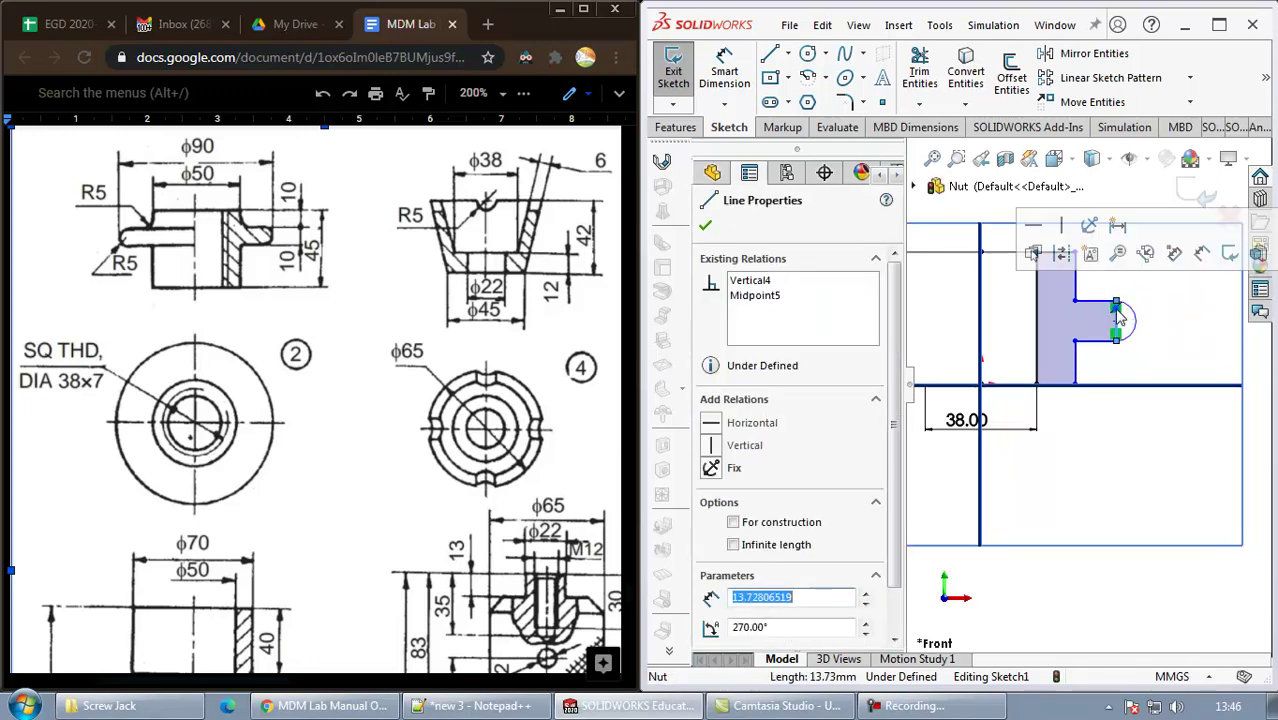
click(1062, 254)
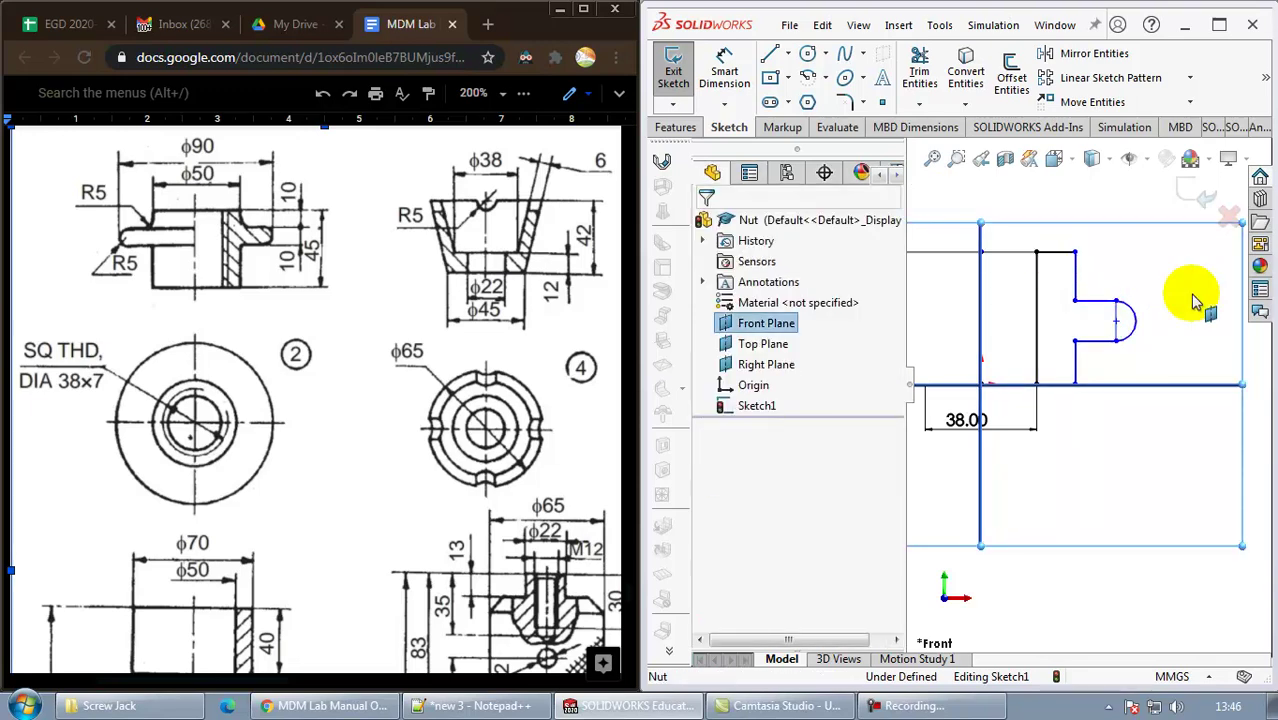
Drag the arc's endpoint to test it, then restore its original shape
mouse_move(1108, 345)
mouse_down()
mouse_move(1150, 337)
mouse_move(1138, 350)
mouse_move(1132, 292)
mouse_move(1107, 297)
mouse_up()
click(1190, 345)
click(1138, 320)
click(1183, 333)
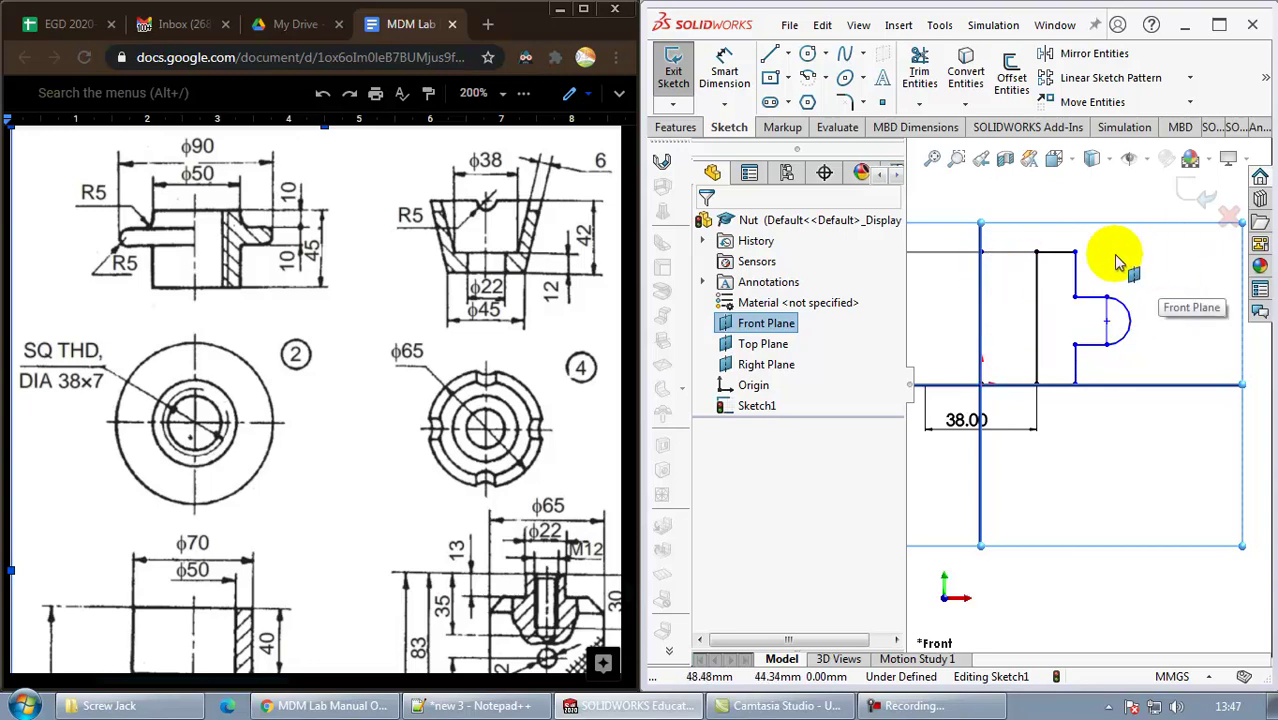
Dimension the top width as a 50 mm diameter about the centreline
click(724, 72)
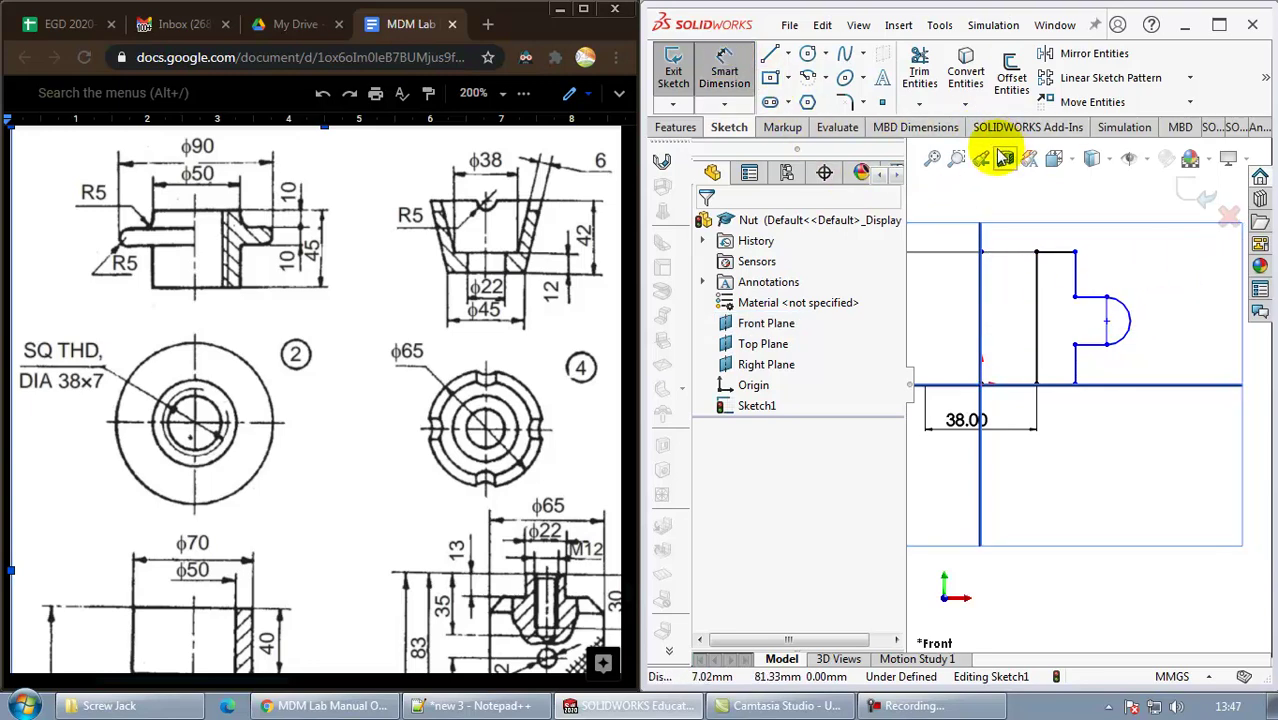
click(1076, 275)
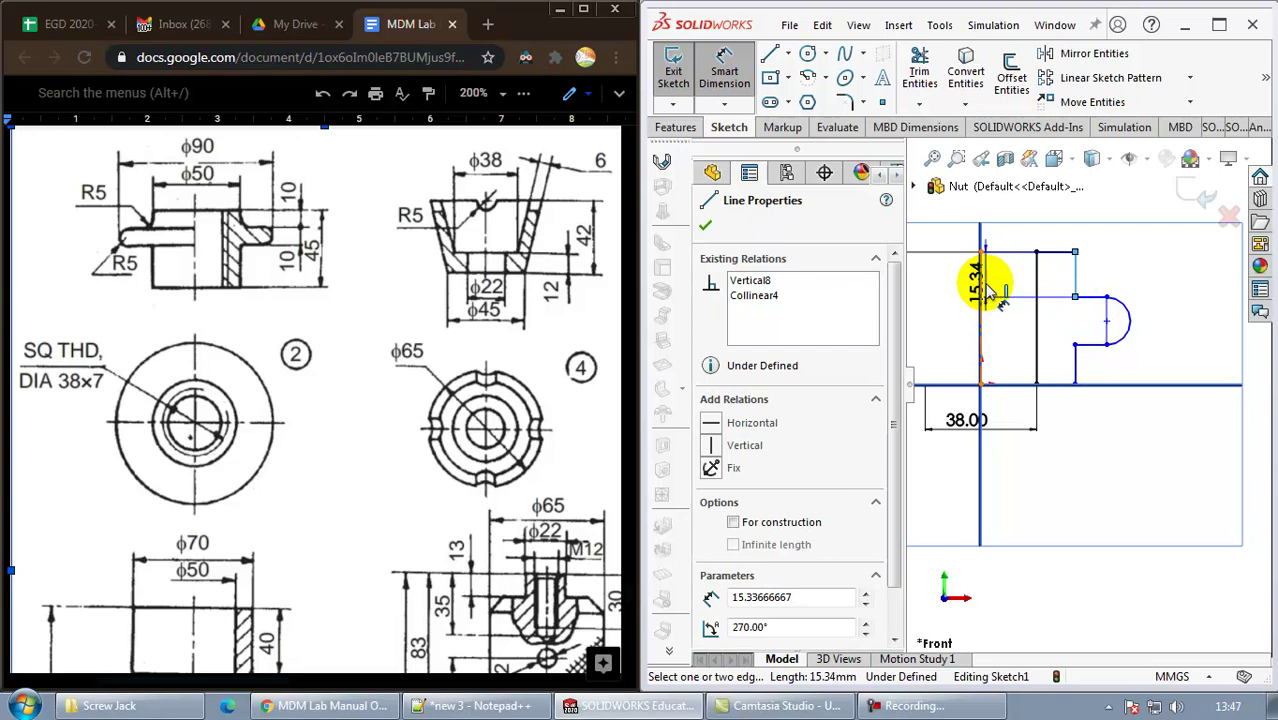
click(982, 288)
click(958, 238)
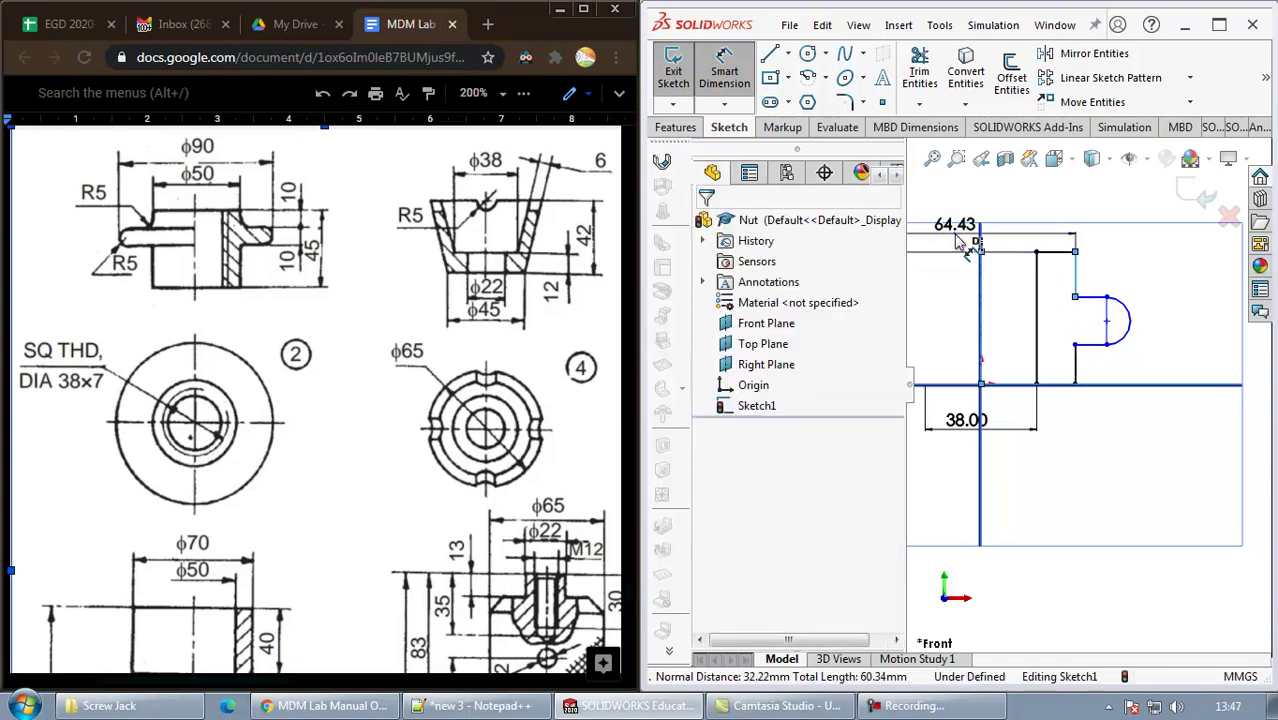
text(50)
key(Return)
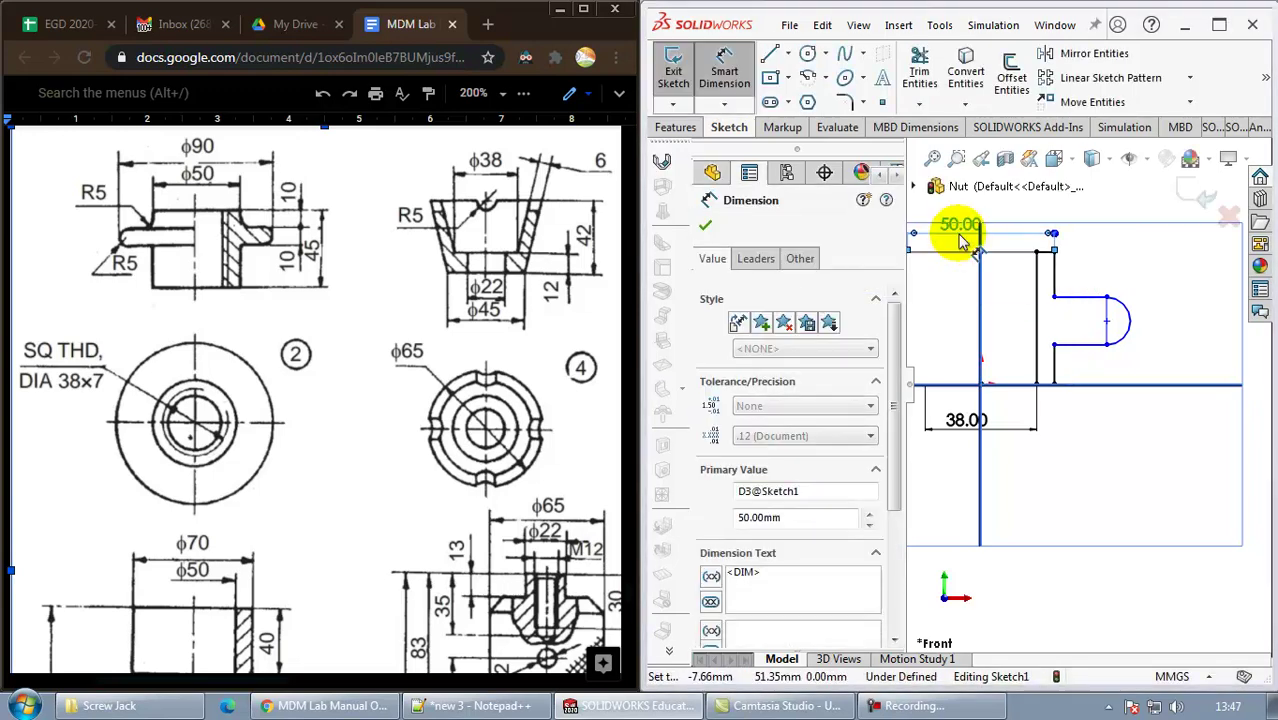
Set the groove height and the arc-end height to 10 mm each
scroll(1090, 300, up, 2)
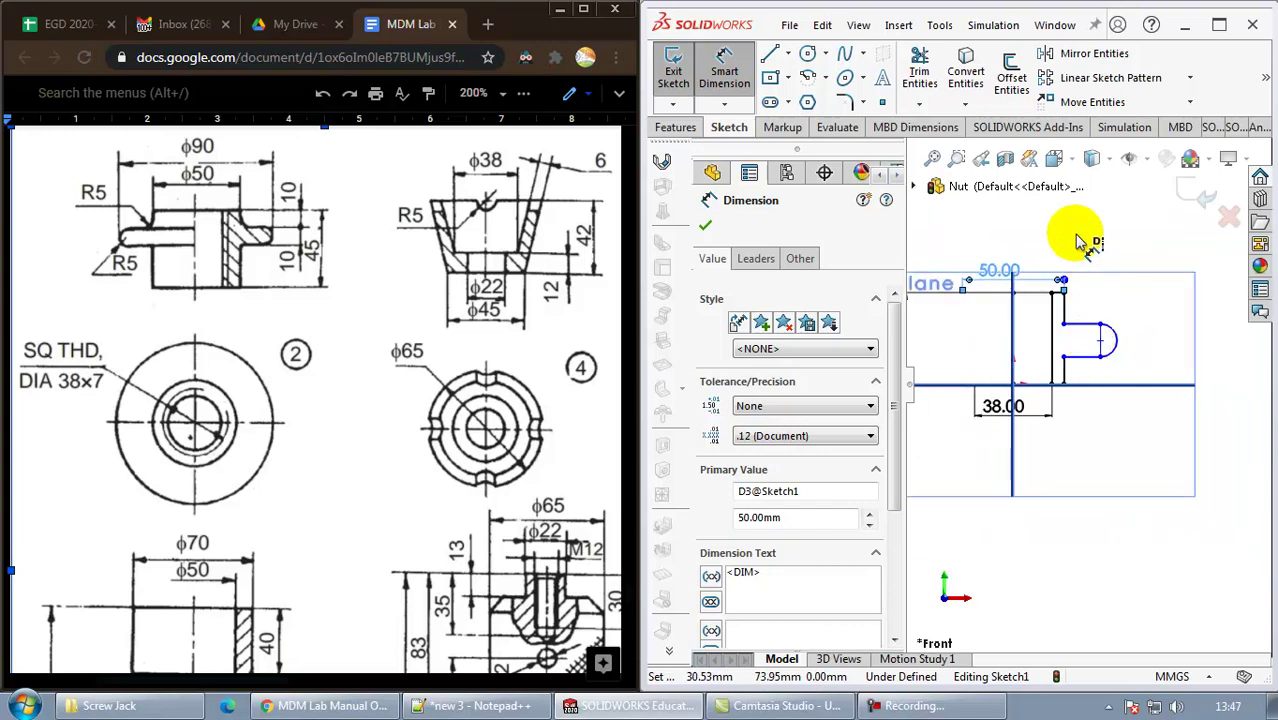
scroll(1134, 365, down, 1)
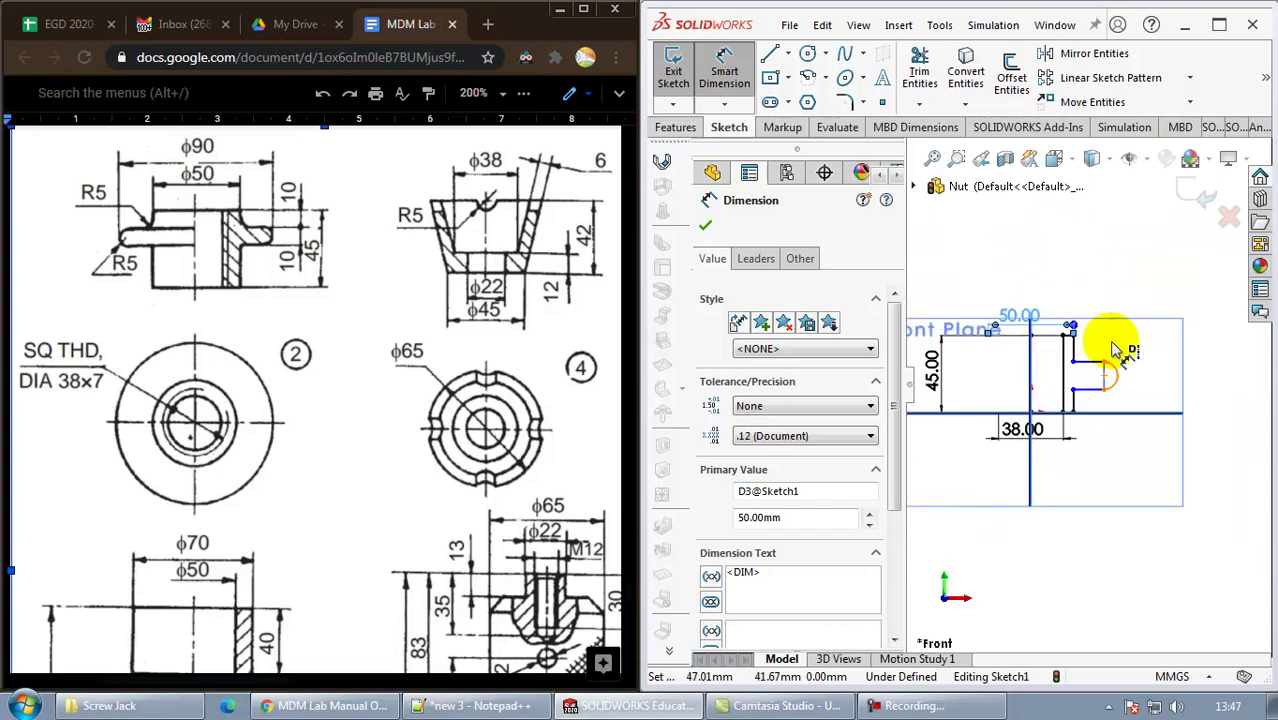
scroll(1111, 342, down, 1)
click(1018, 343)
click(1050, 380)
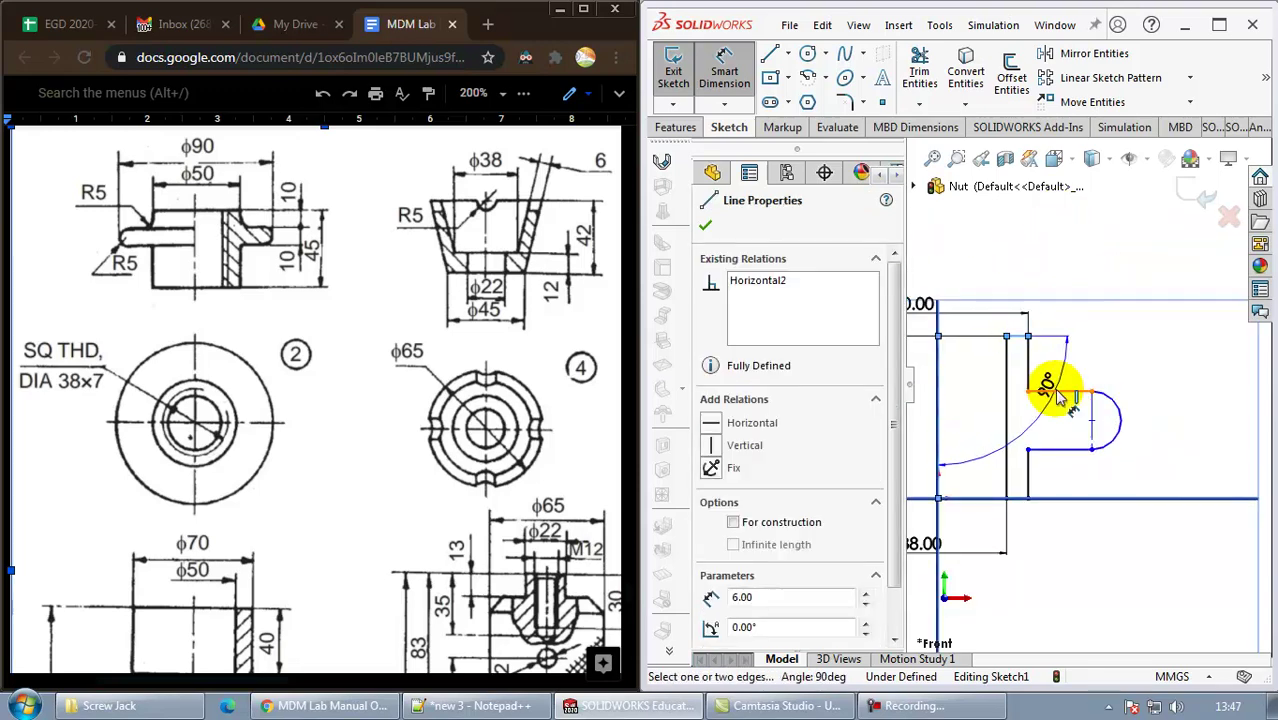
click(1150, 365)
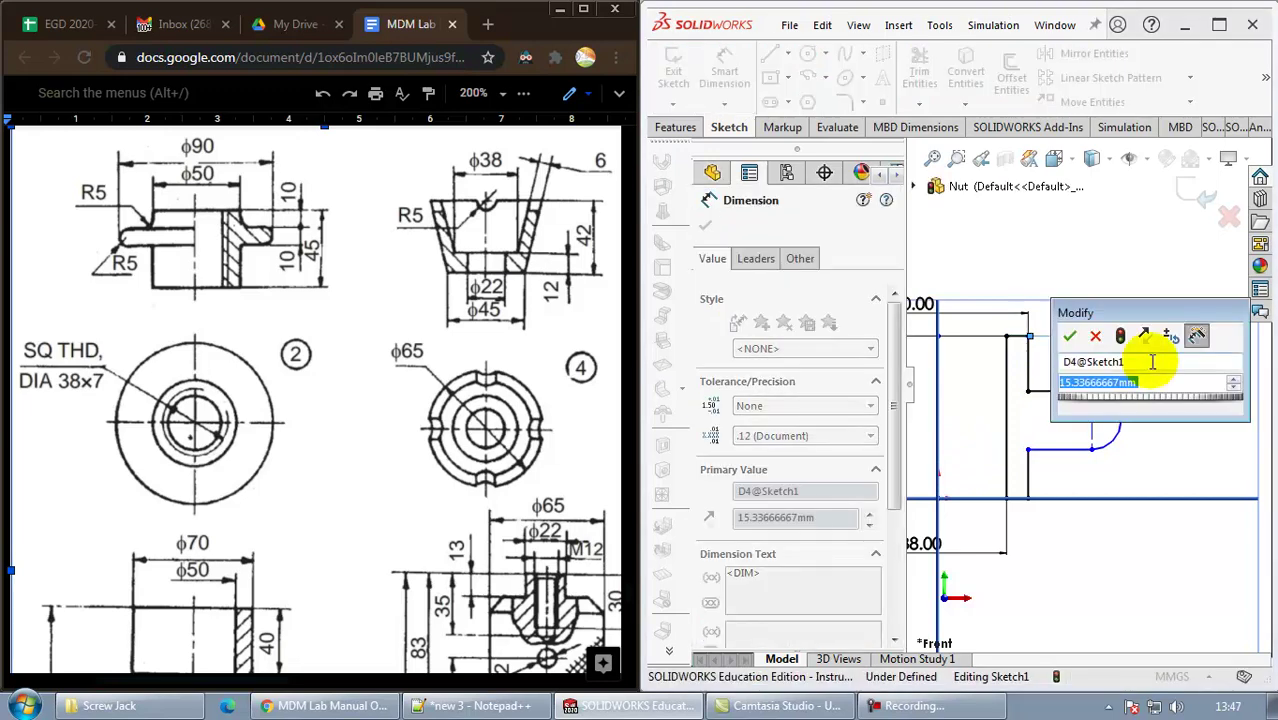
text(10)
key(Return)
click(1061, 380)
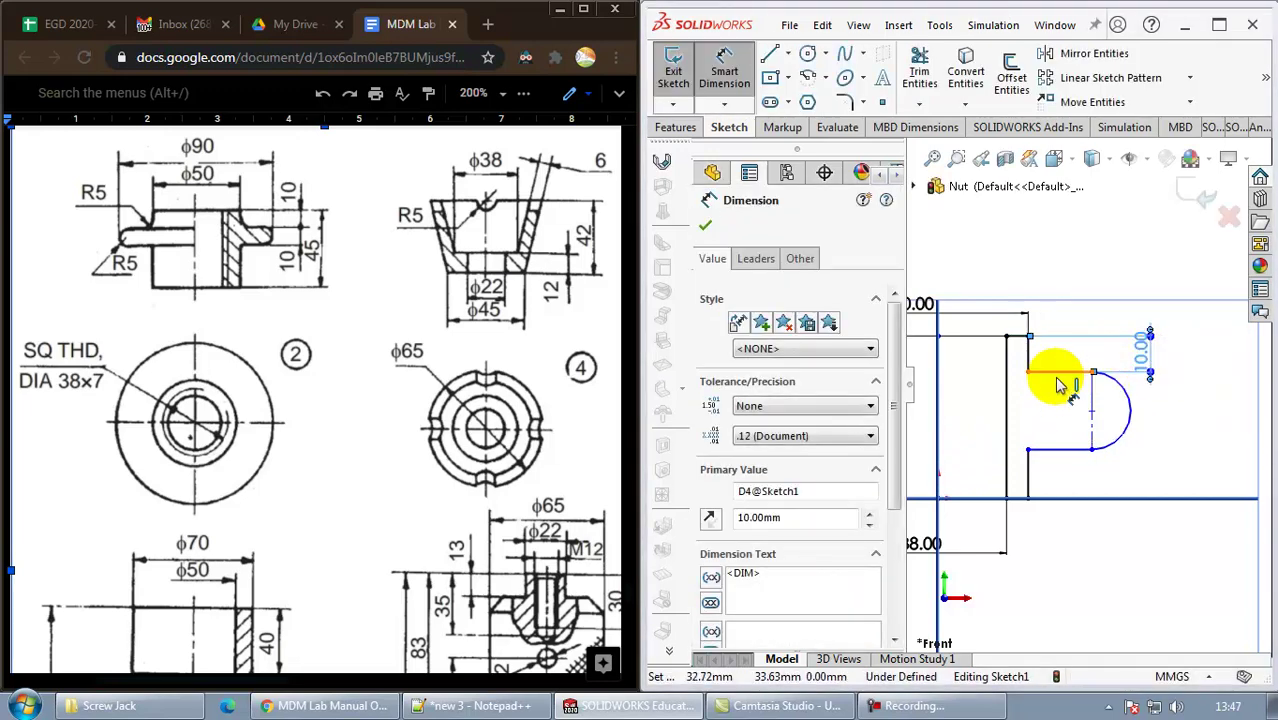
click(1091, 450)
click(1173, 394)
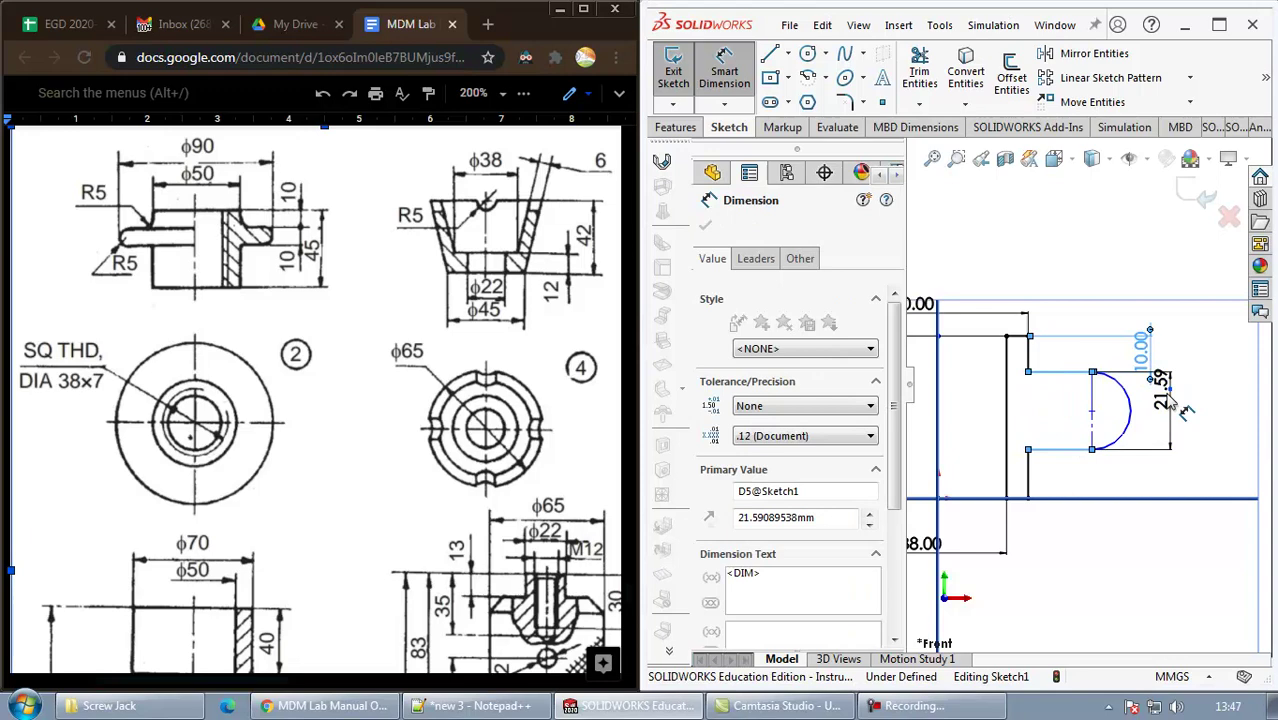
text(10)
key(Return)
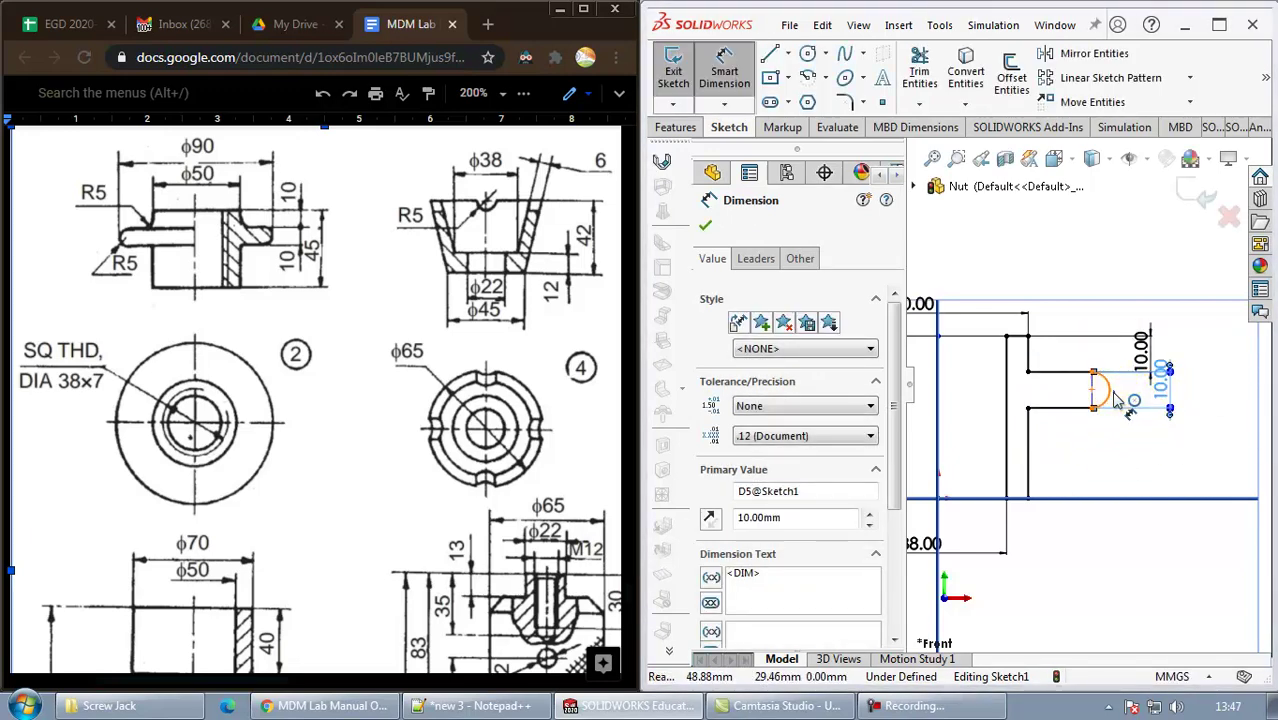
Dimension the arc to the centerline as an 80 mm diameter, fully defining the sketch
click(1106, 388)
click(938, 280)
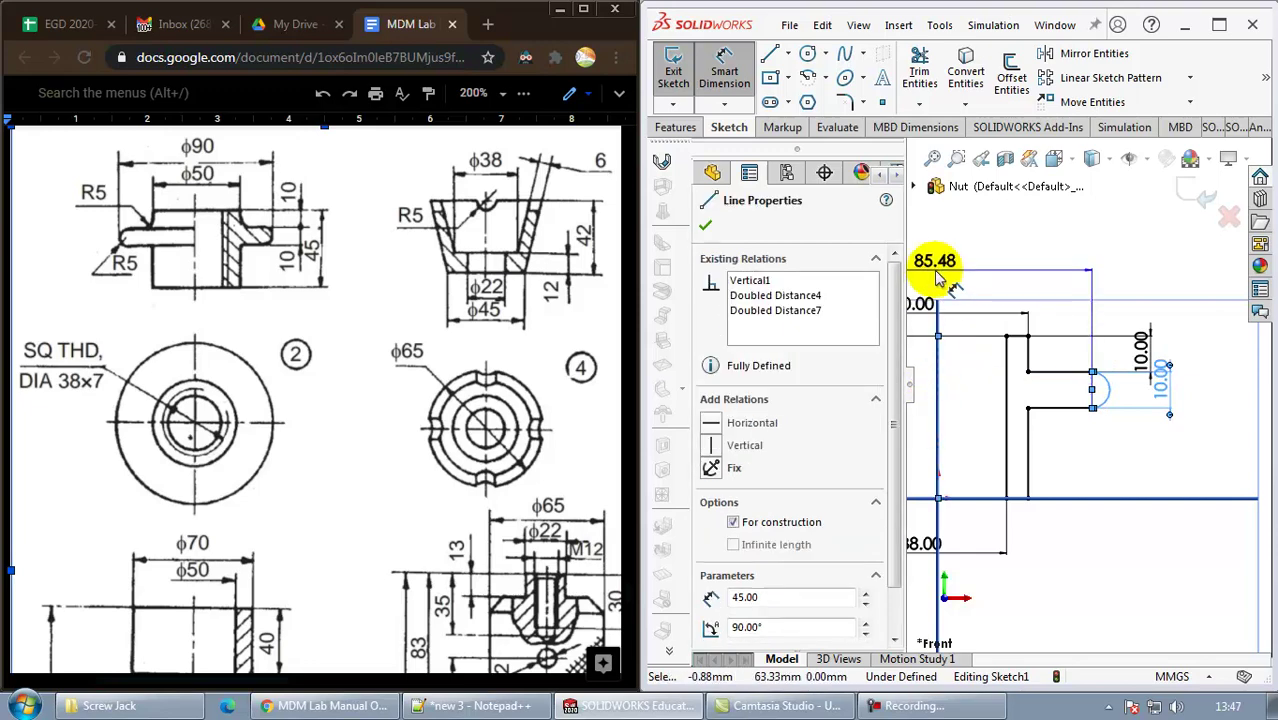
scroll(1084, 294, up, 1)
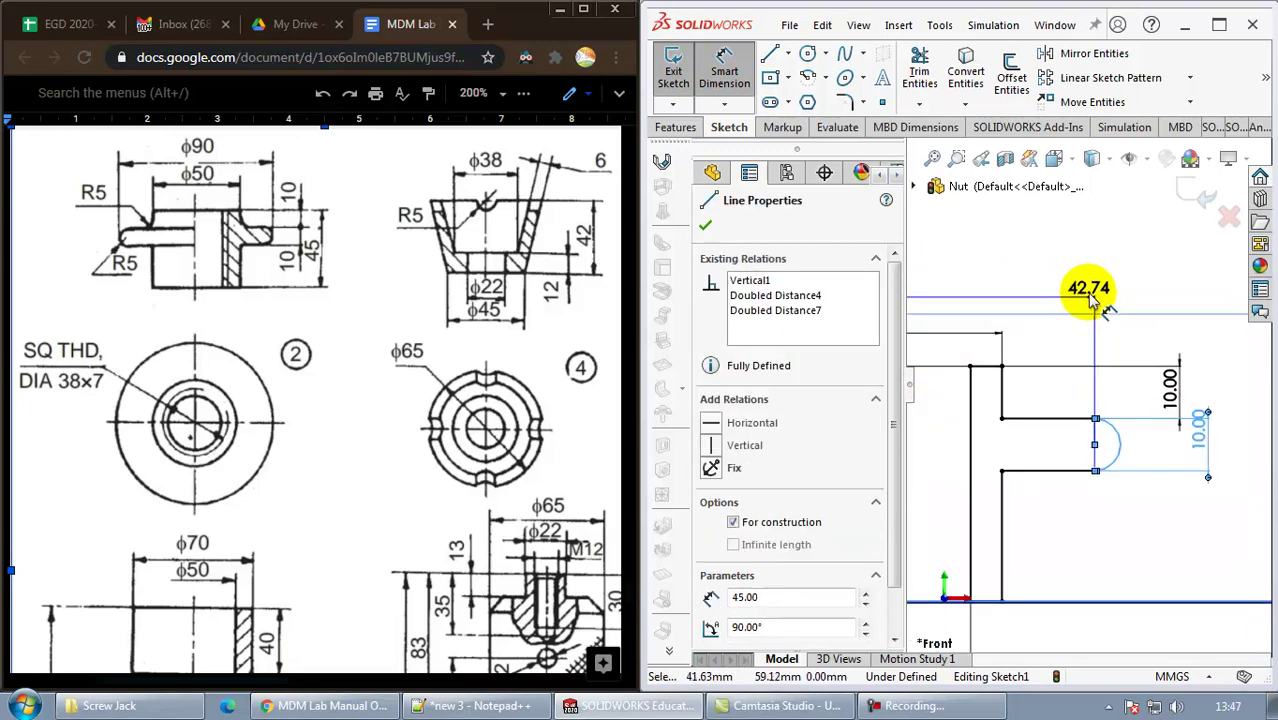
scroll(1093, 302, up, 1)
scroll(1103, 310, up, 1)
scroll(1070, 310, up, 1)
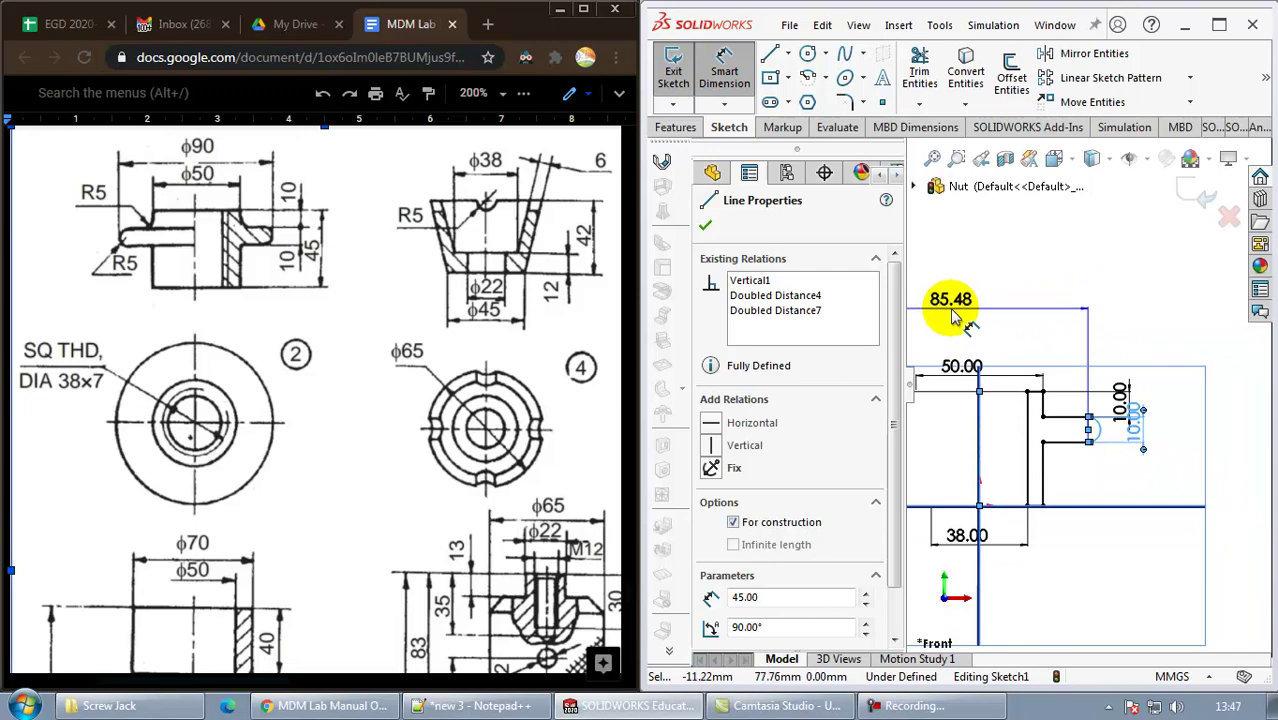
click(955, 316)
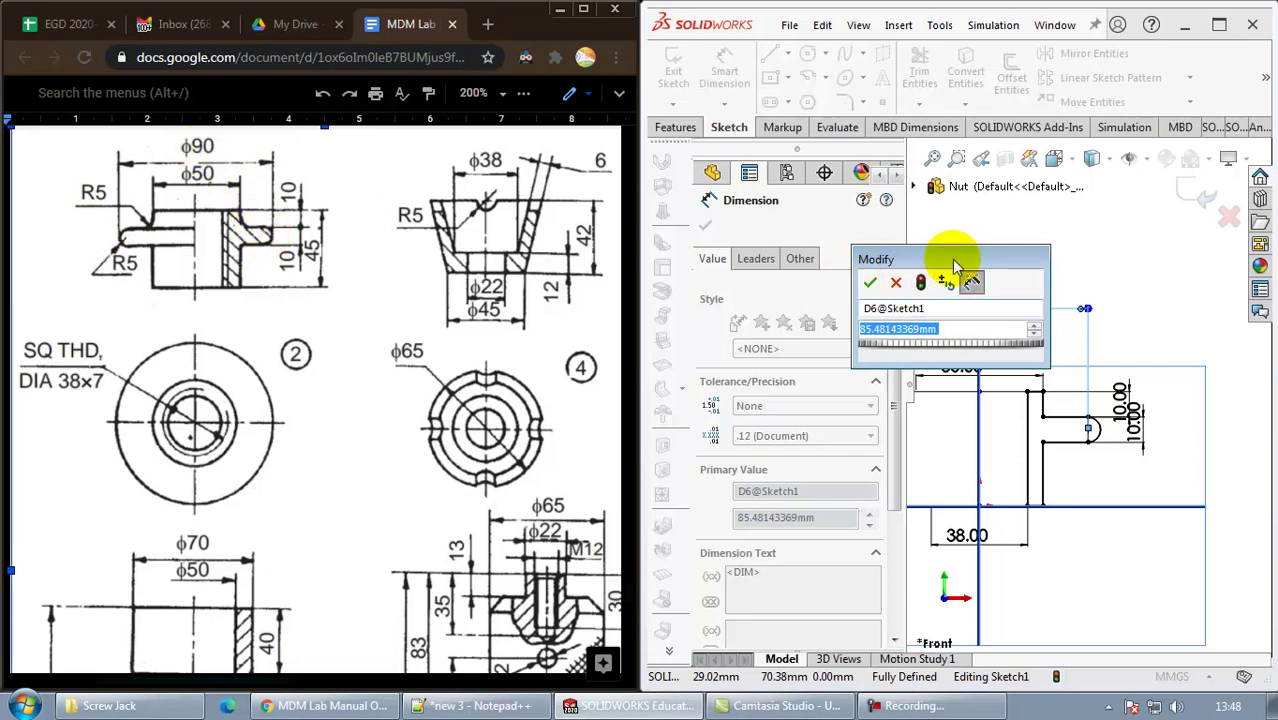
drag(940, 260, 1023, 220)
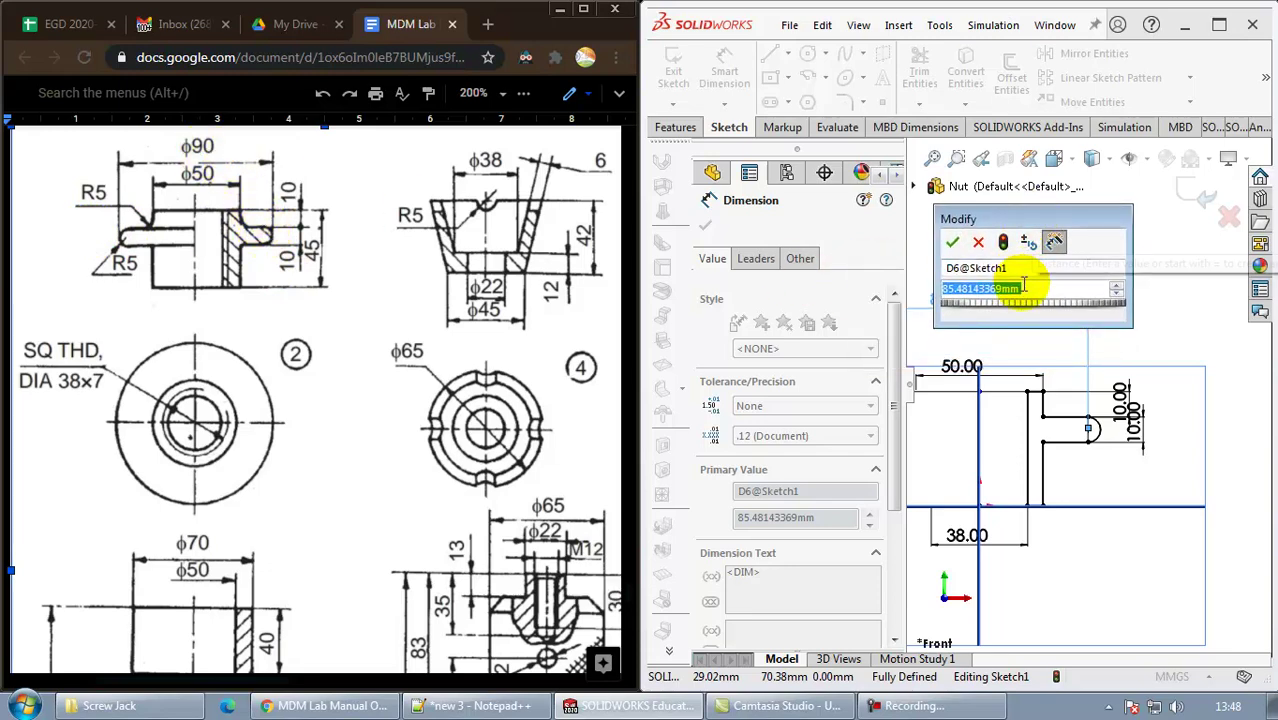
text(80)
key(Return)
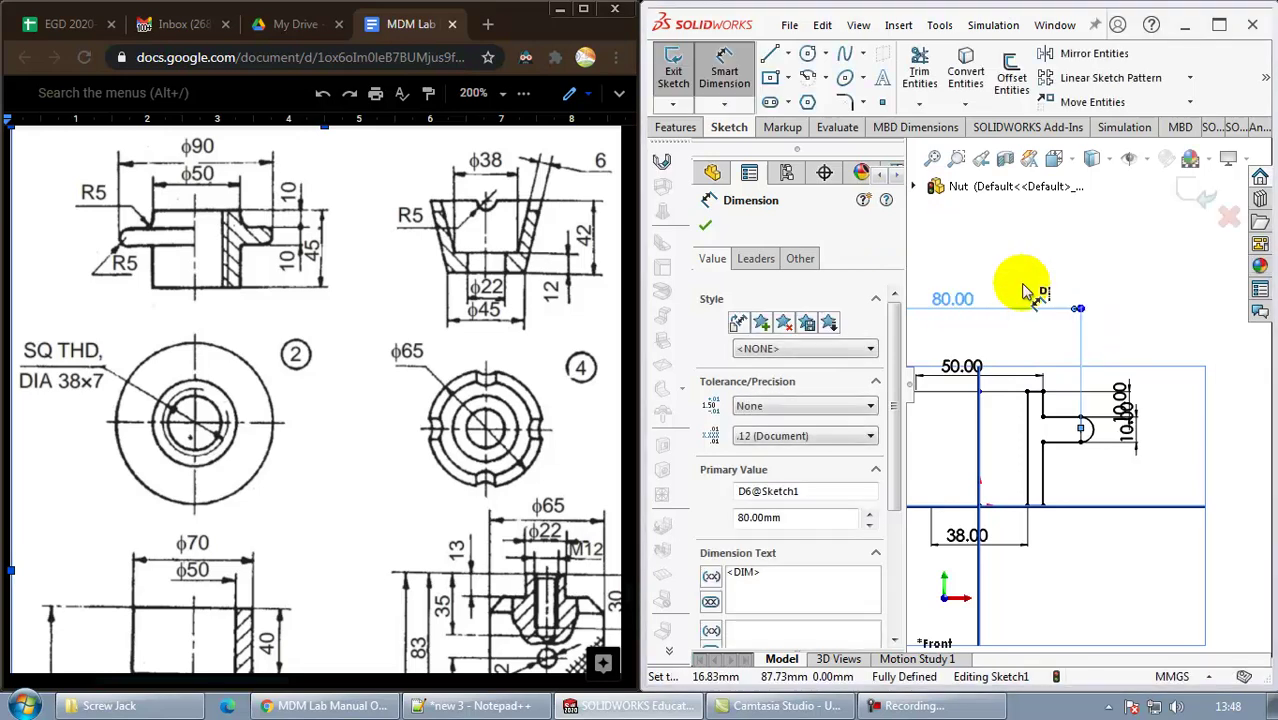
key(Escape)
key(f)
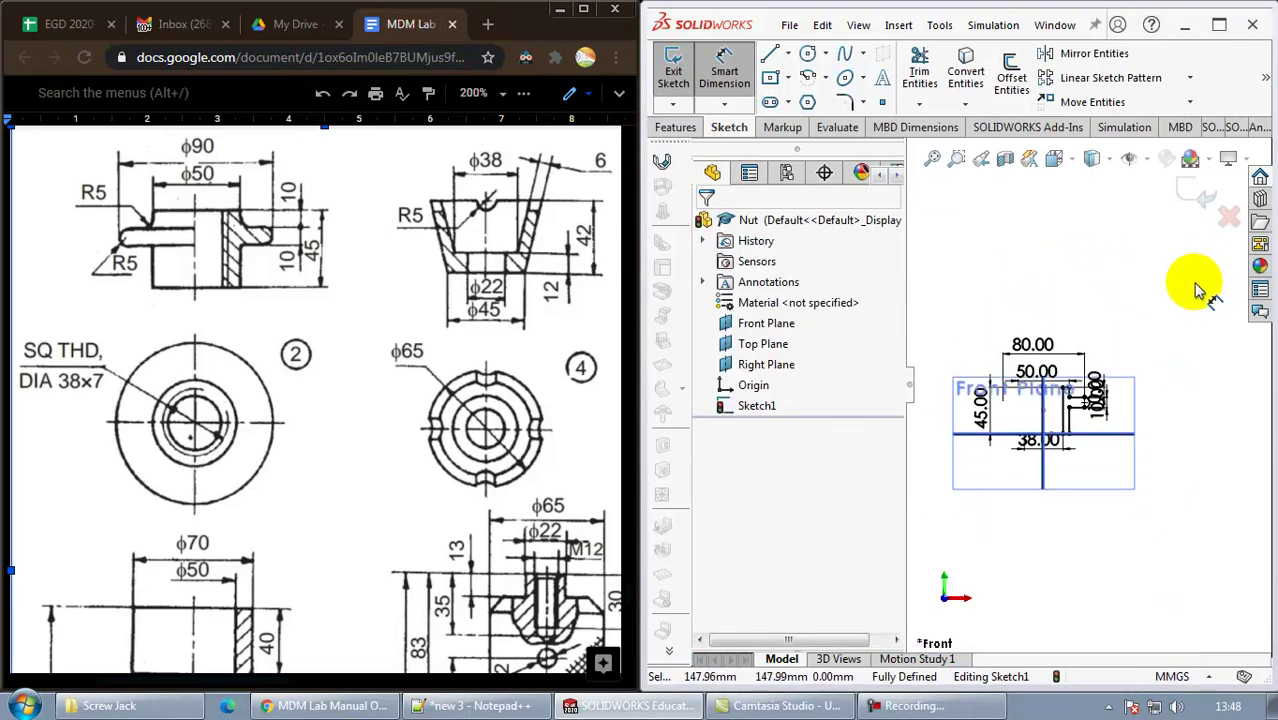
scroll(1050, 408, down, 3)
scroll(1050, 408, down, 1)
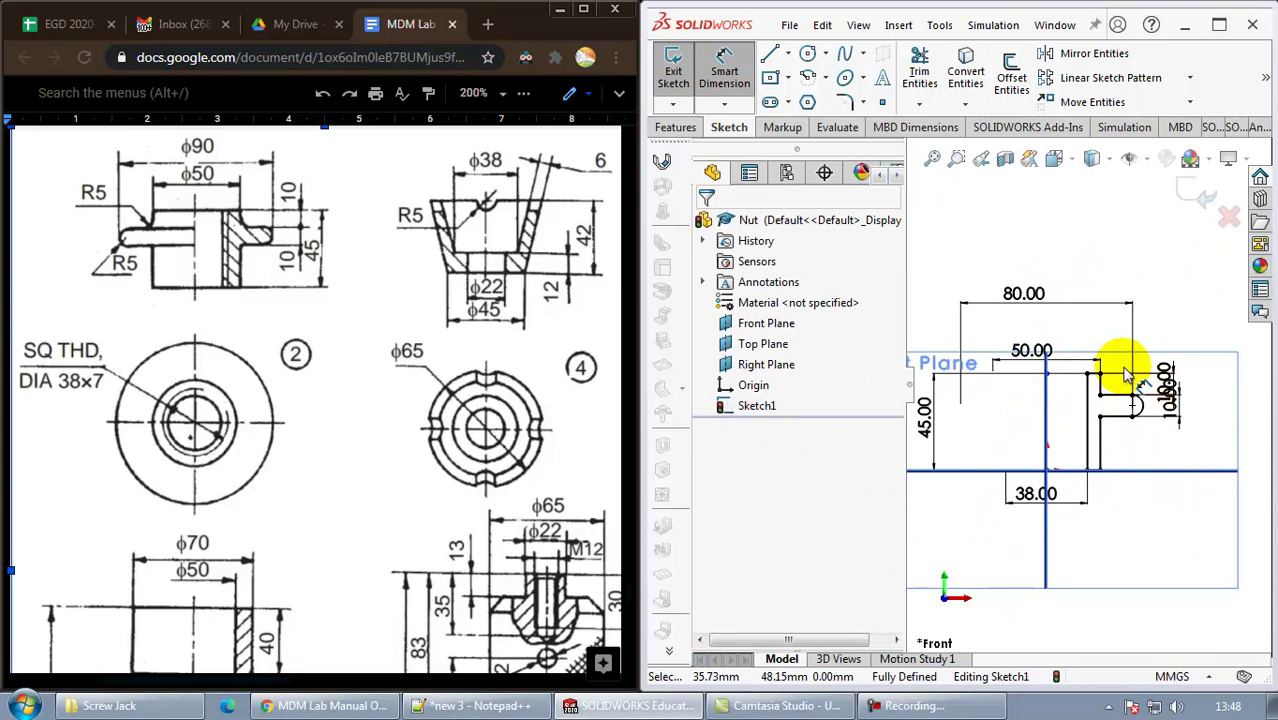
Exit the sketch and revolve the closed nut profile 360° about the vertical centerline
click(1180, 187)
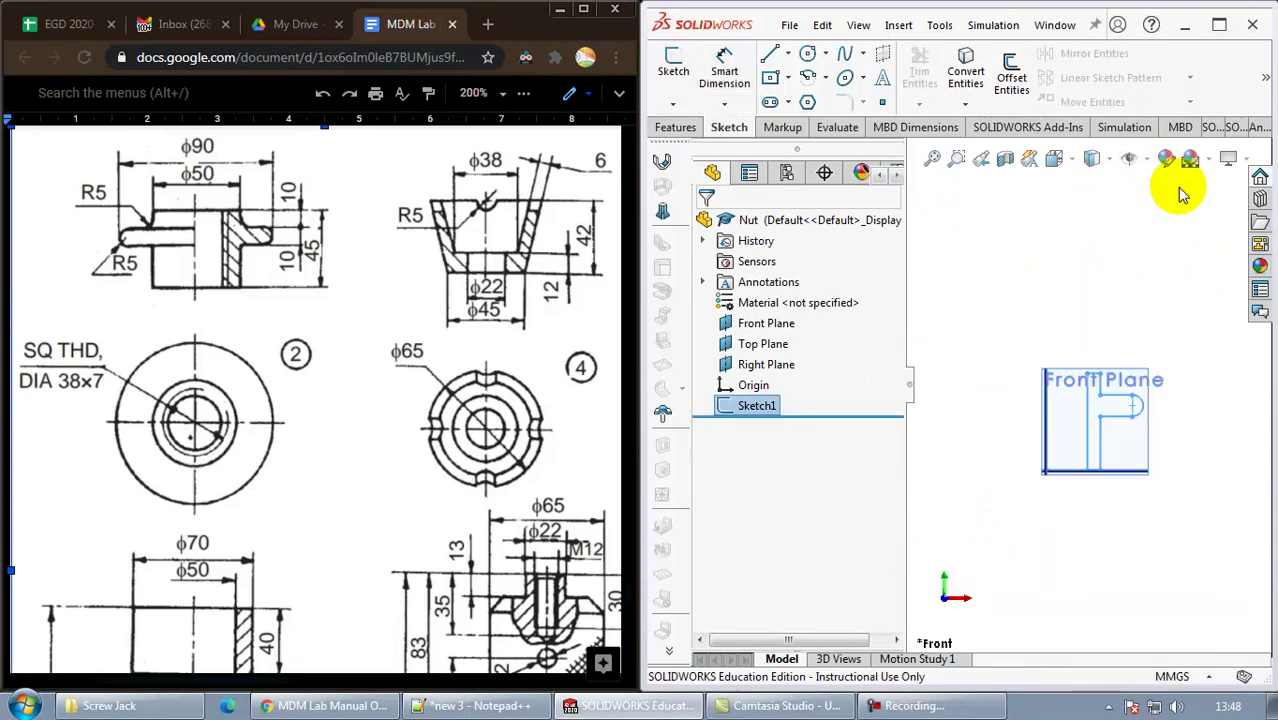
click(672, 133)
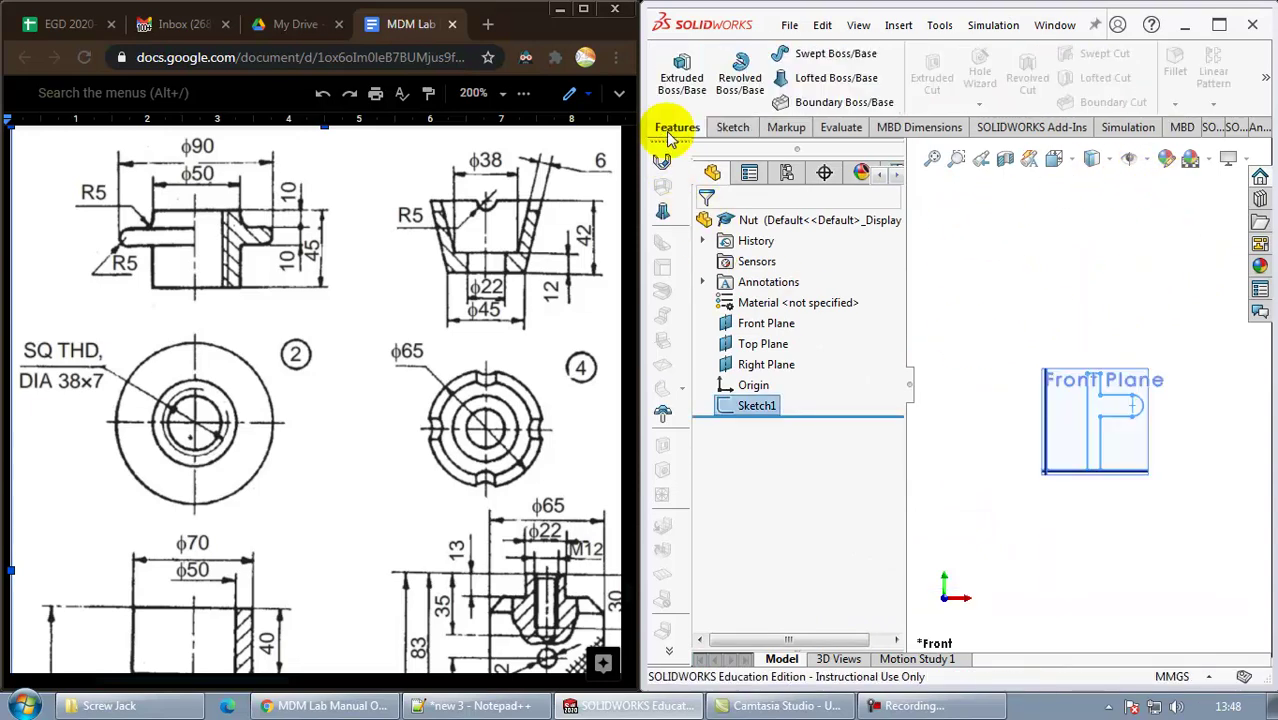
click(740, 85)
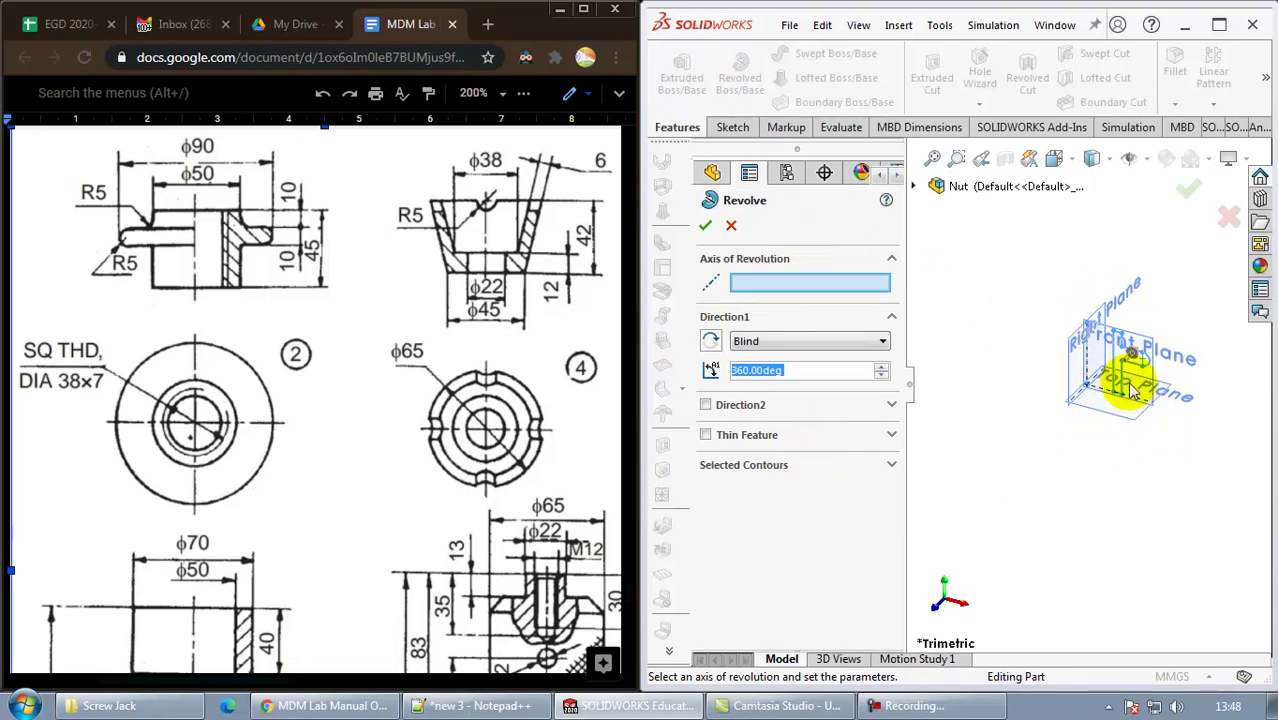
click(755, 467)
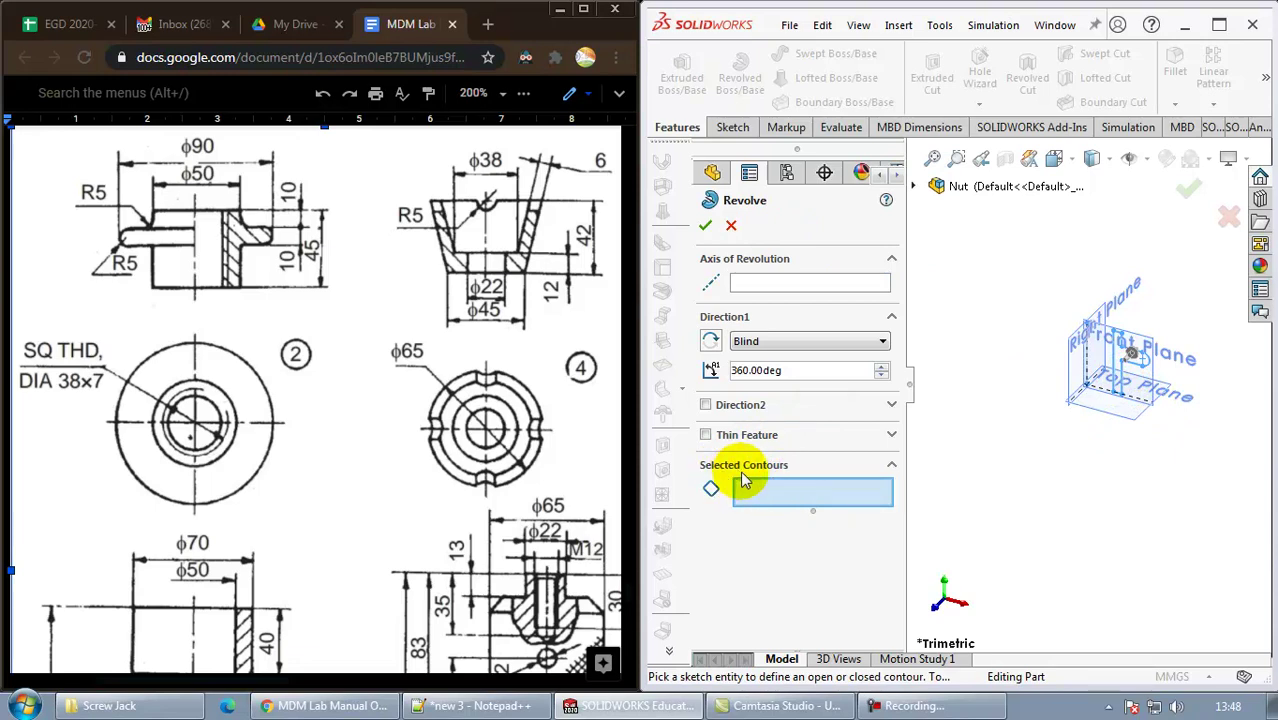
click(1120, 360)
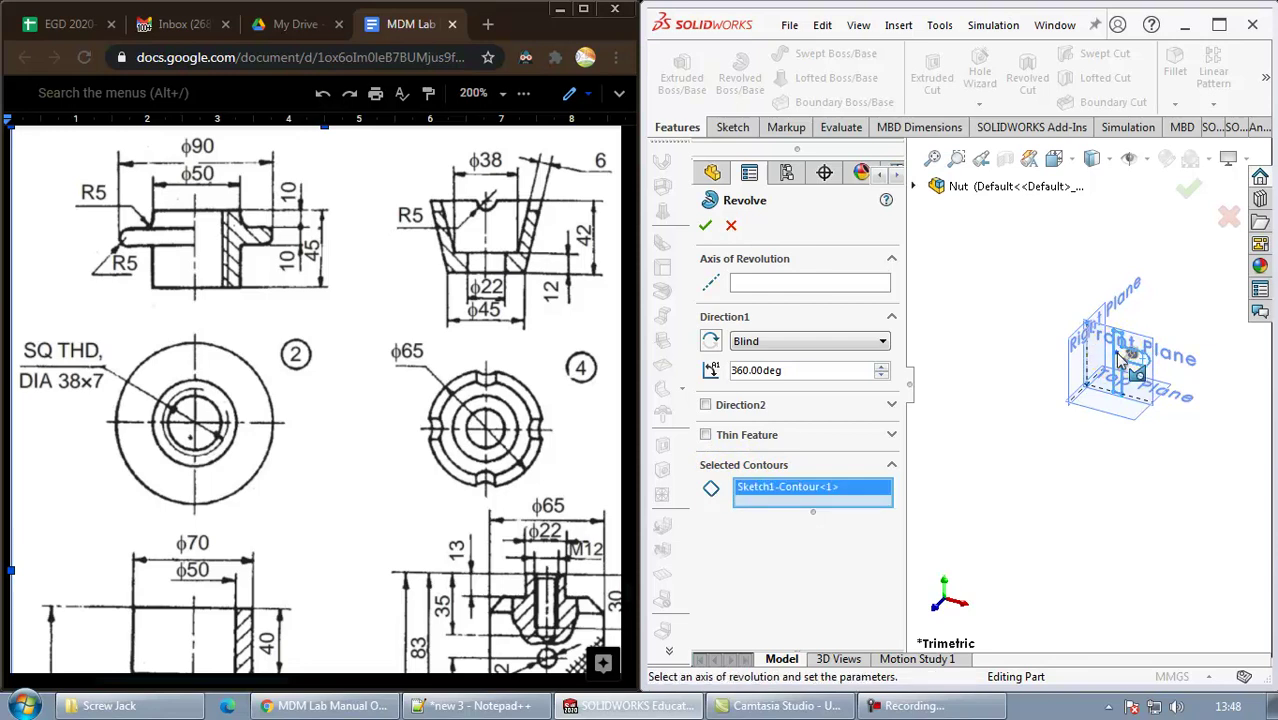
click(785, 287)
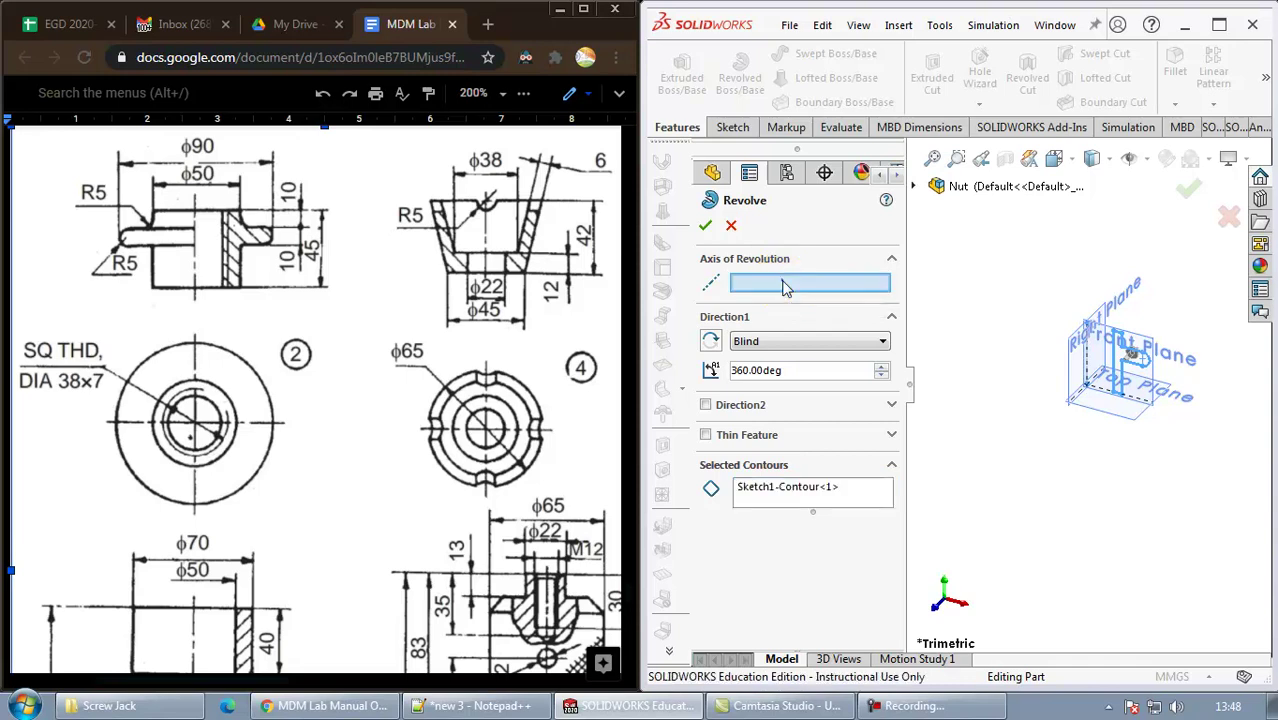
click(1088, 355)
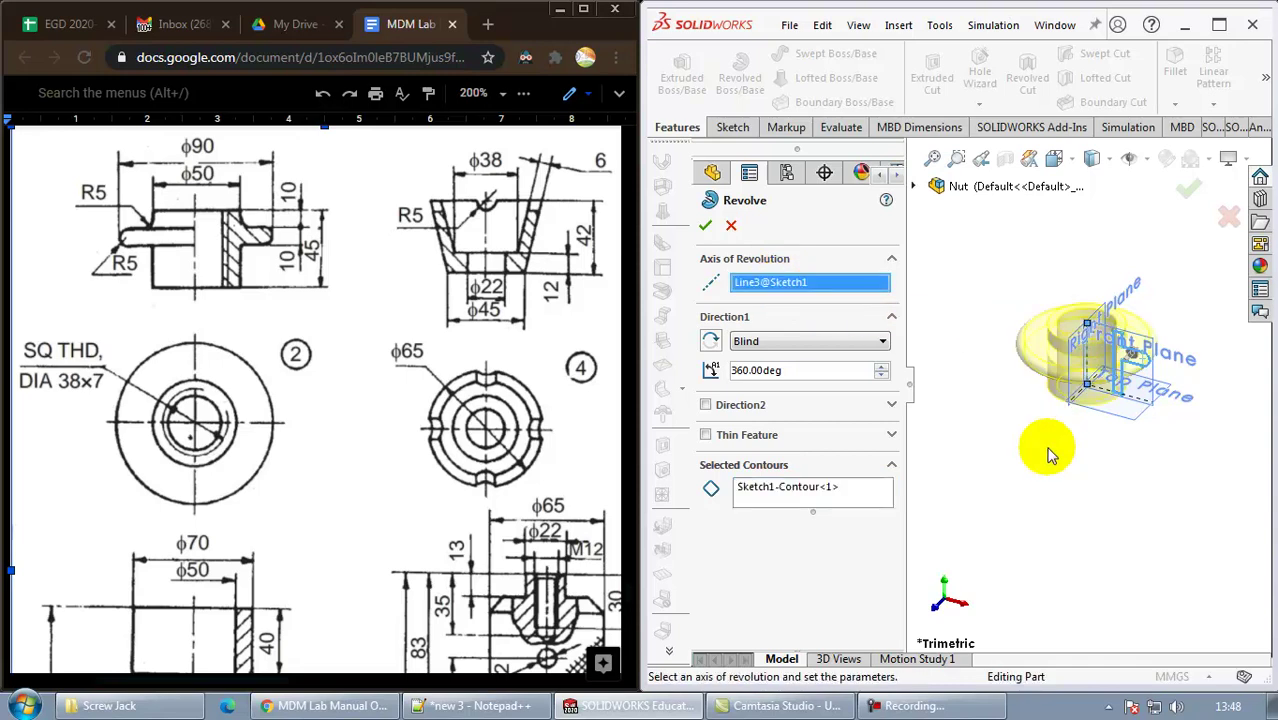
scroll(1118, 357, down, 3)
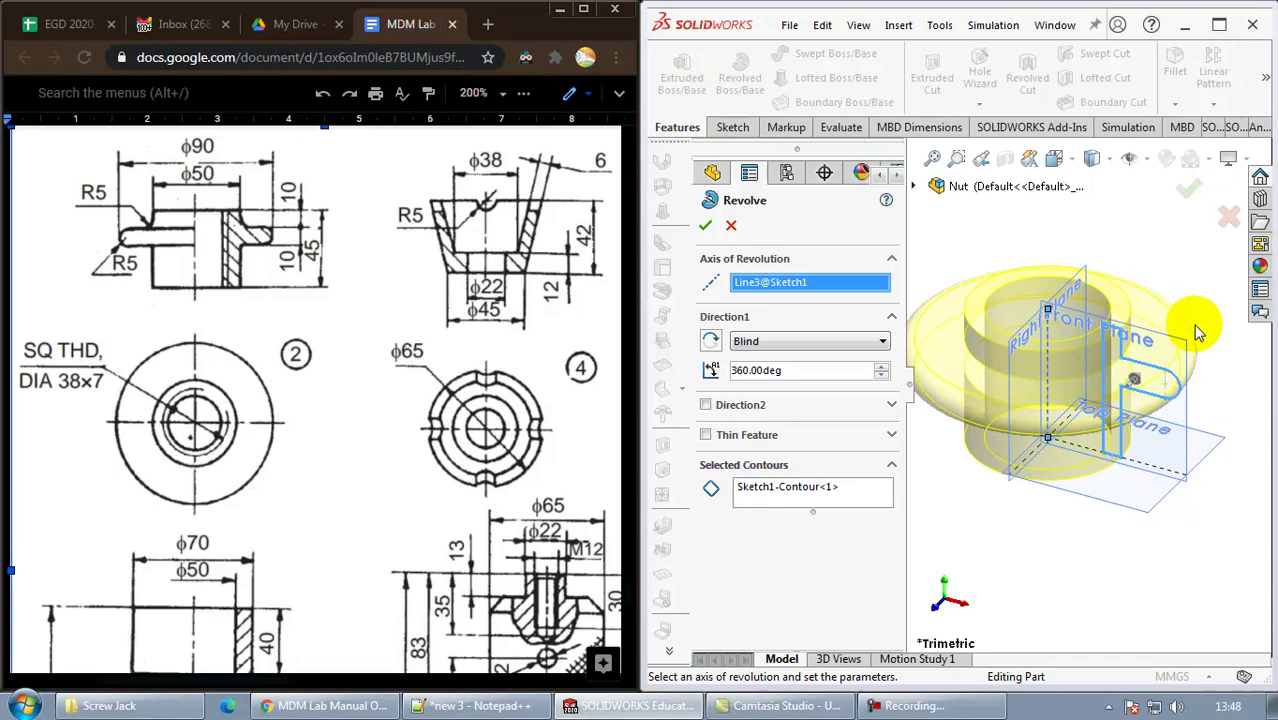
scroll(1200, 323, down, 2)
scroll(1198, 328, up, 3)
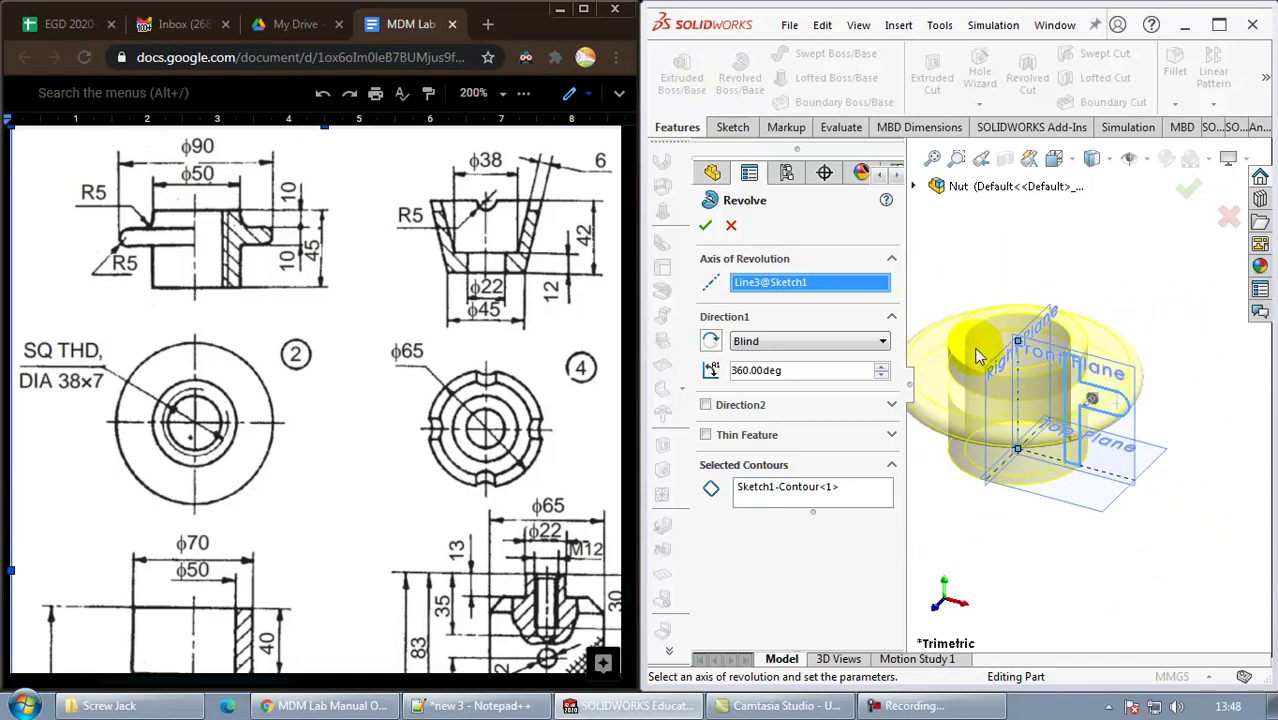
mouse_move(978, 355)
middle_down()
mouse_move(982, 413)
mouse_move(1000, 380)
middle_up()
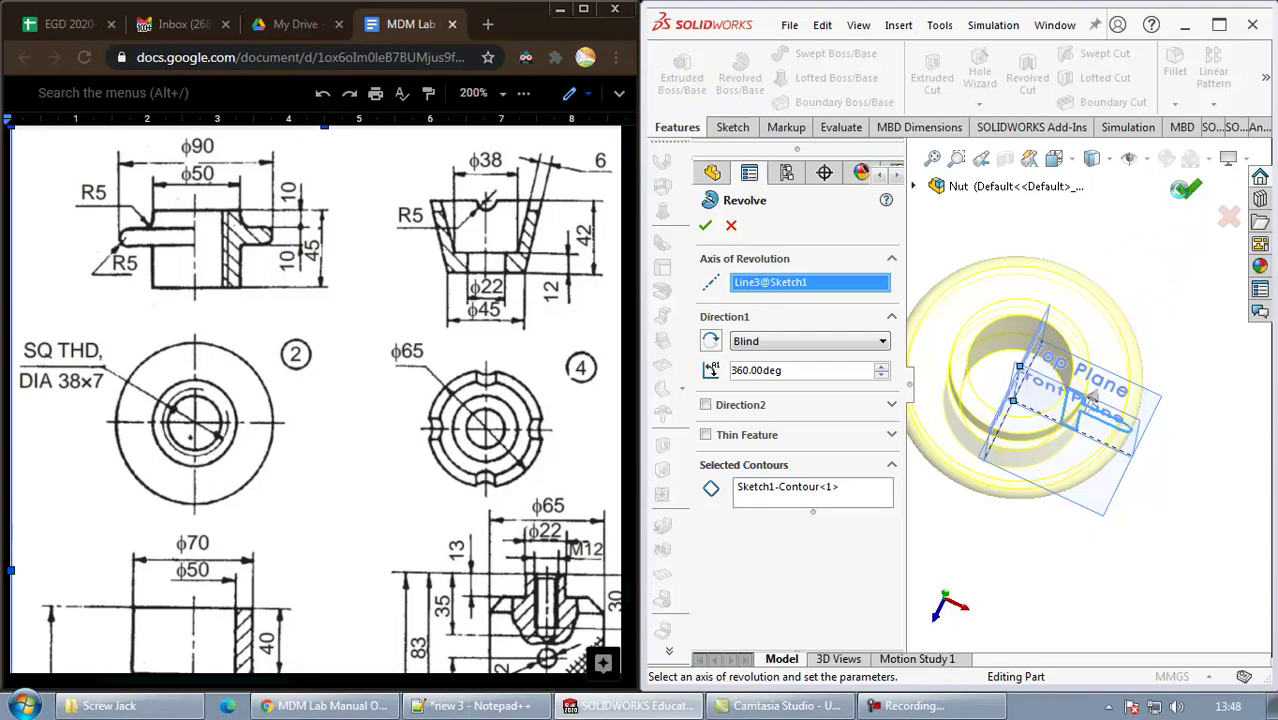
click(1185, 188)
Save the revolved Nut part and bring up the File menu again
mouse_move(1104, 449)
middle_down()
mouse_move(1055, 355)
mouse_move(1018, 194)
mouse_move(1040, 345)
mouse_move(1020, 300)
middle_up()
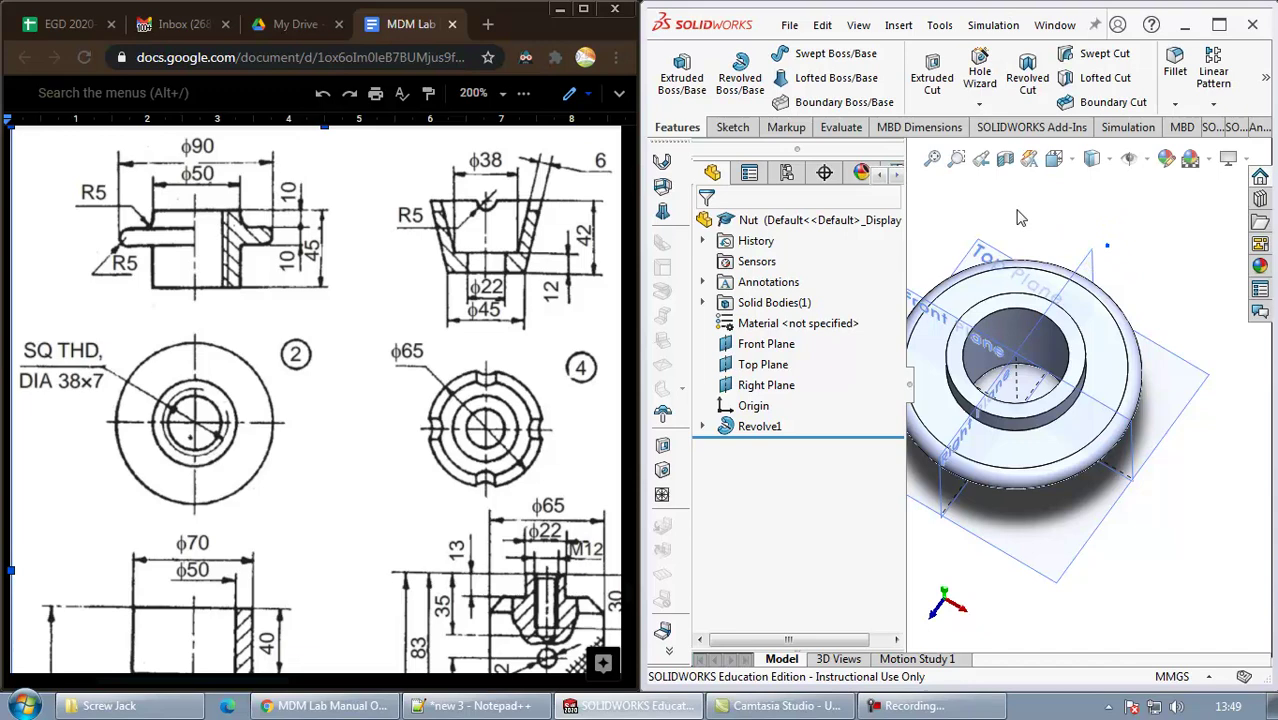
click(789, 24)
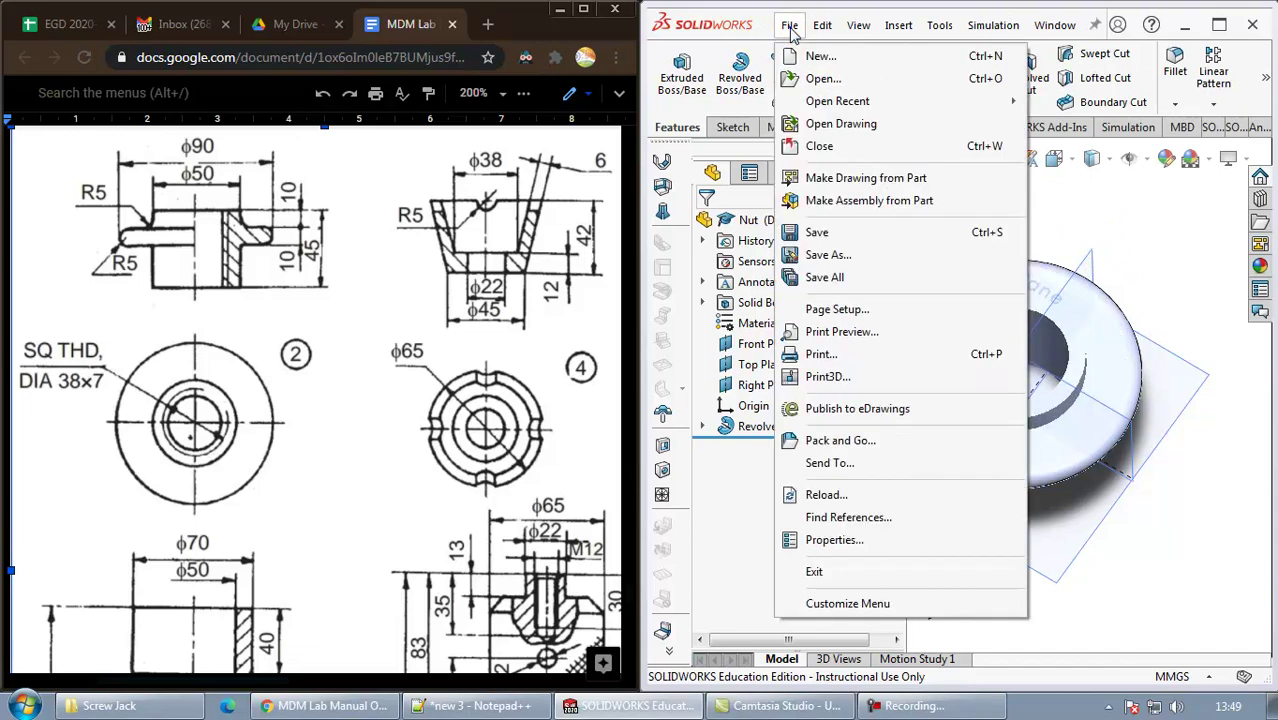
click(833, 232)
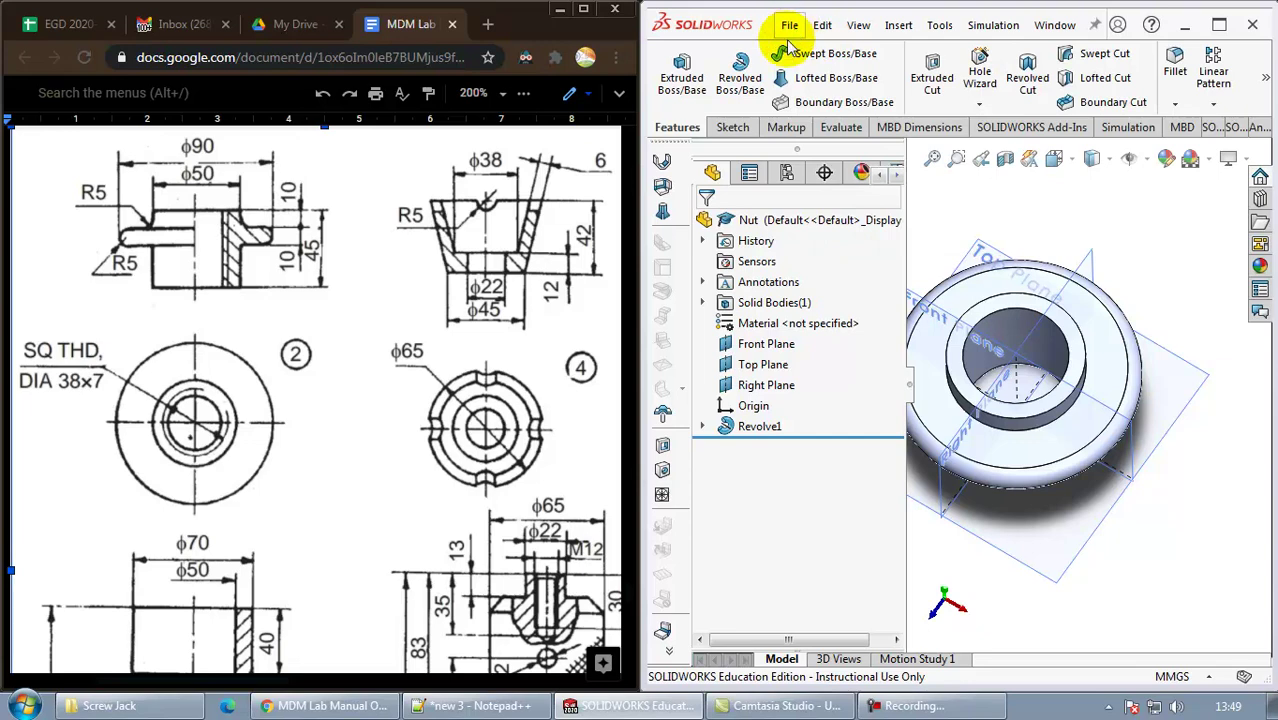
mouse_move(1121, 400)
middle_down()
mouse_move(1121, 343)
mouse_move(1158, 310)
middle_up()
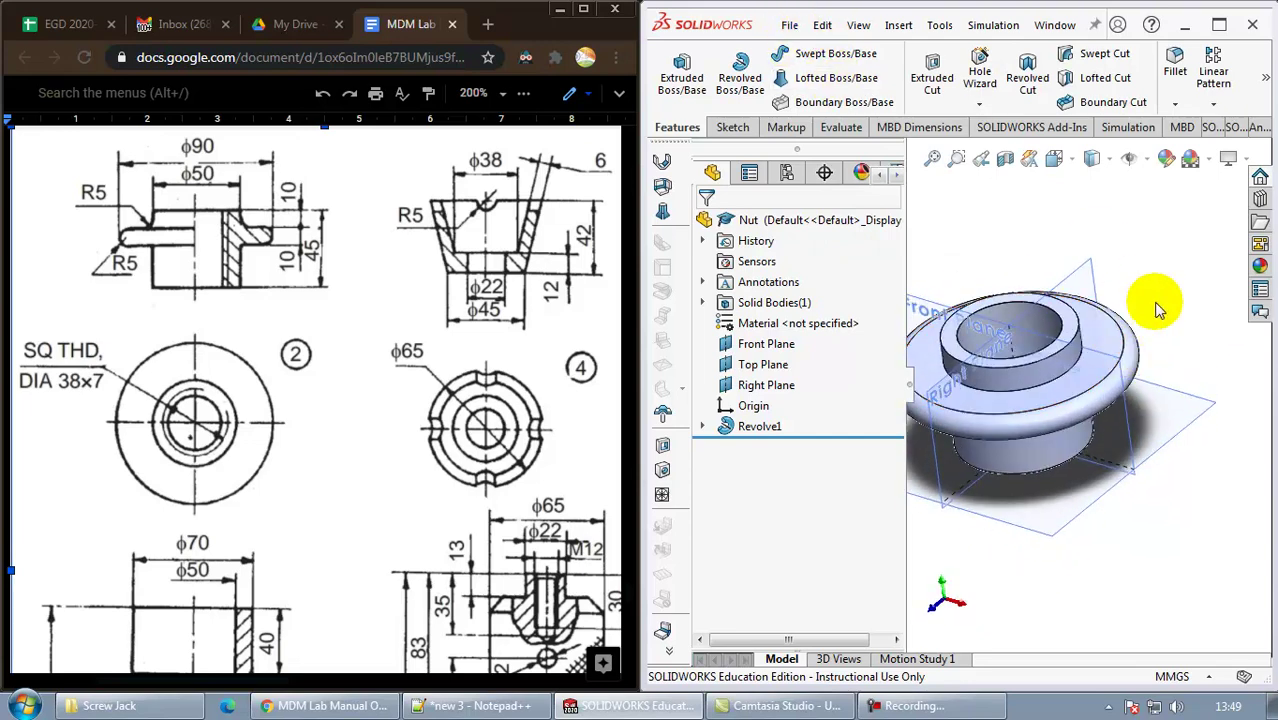
click(789, 24)
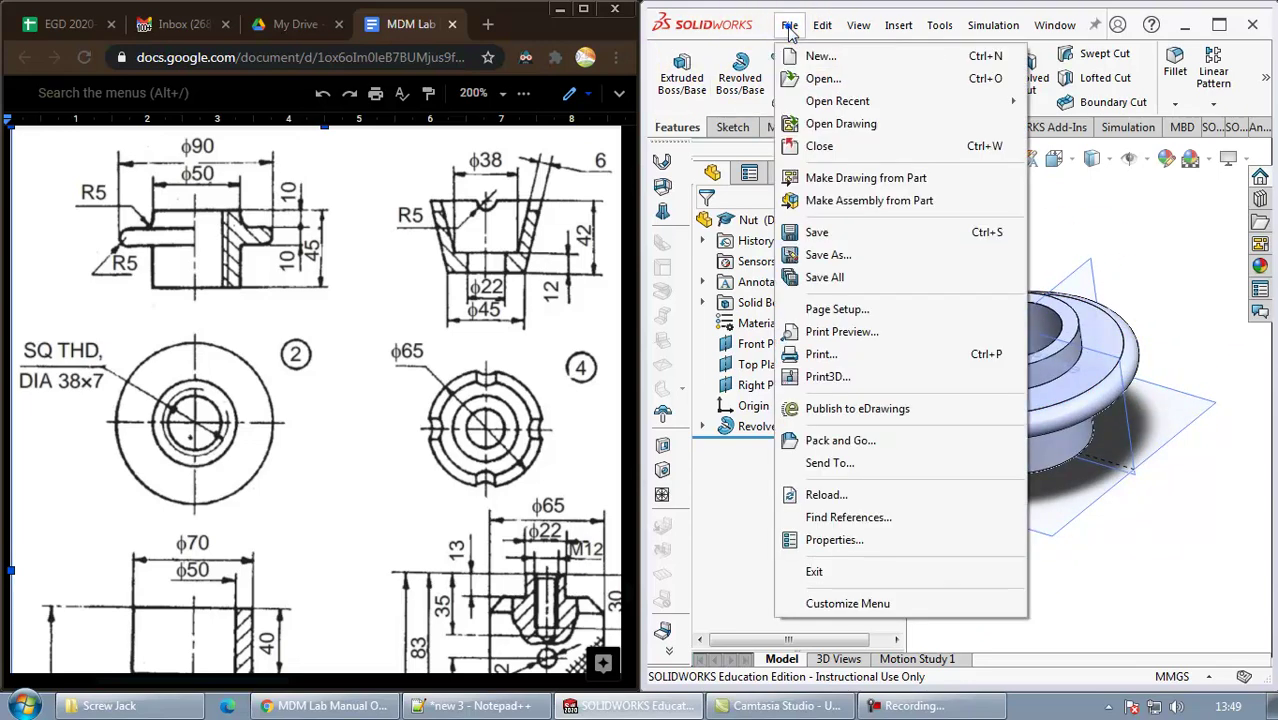
Create a new part and set its units to MMGS (millimetre, gram, second)
click(820, 56)
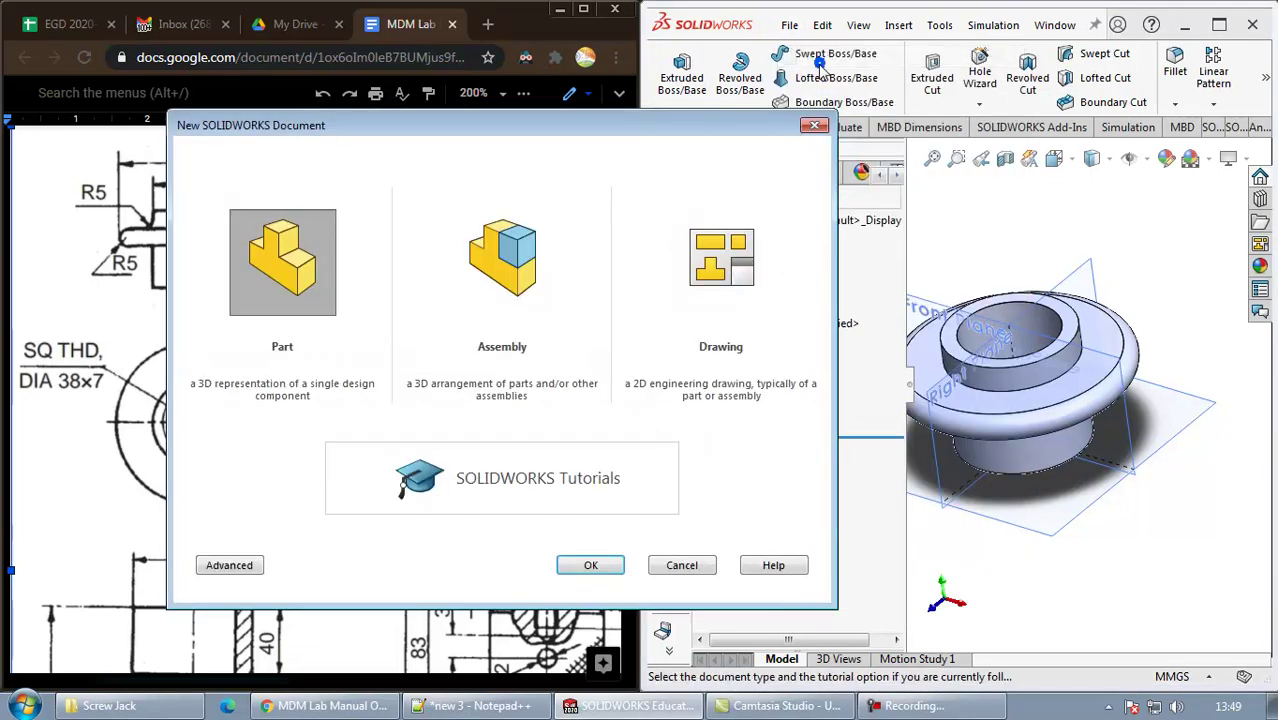
click(590, 565)
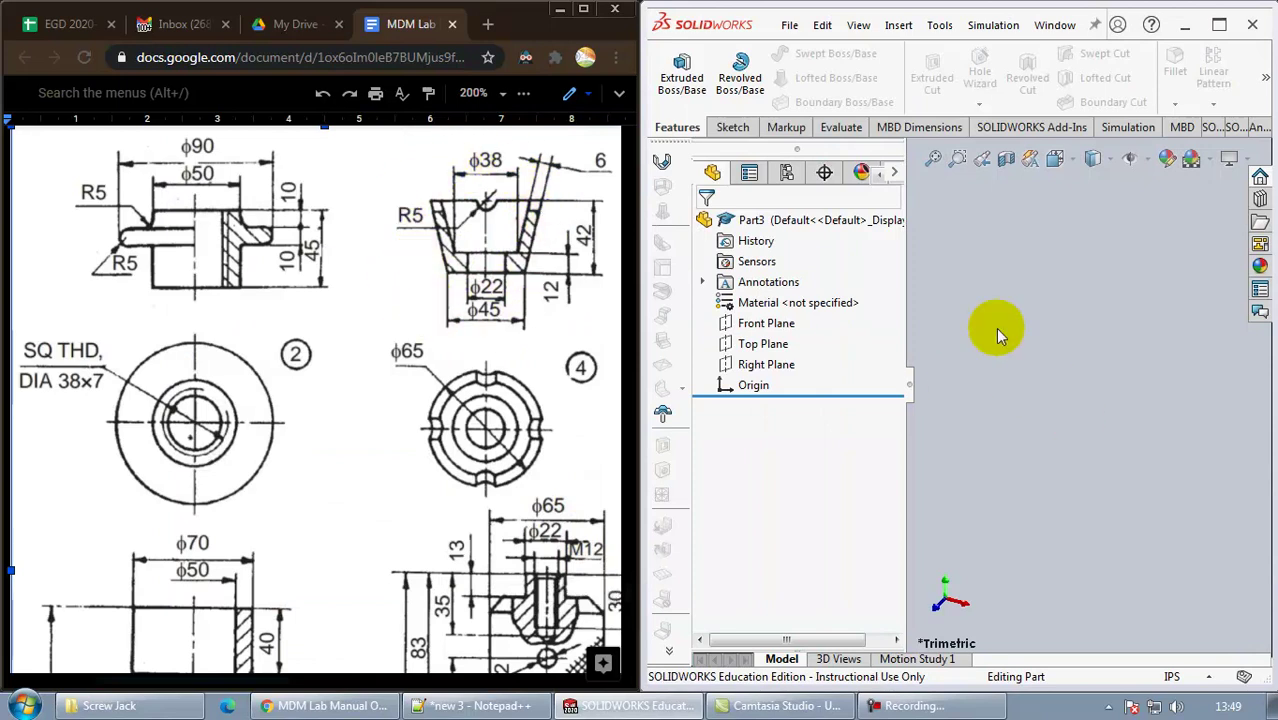
click(1190, 677)
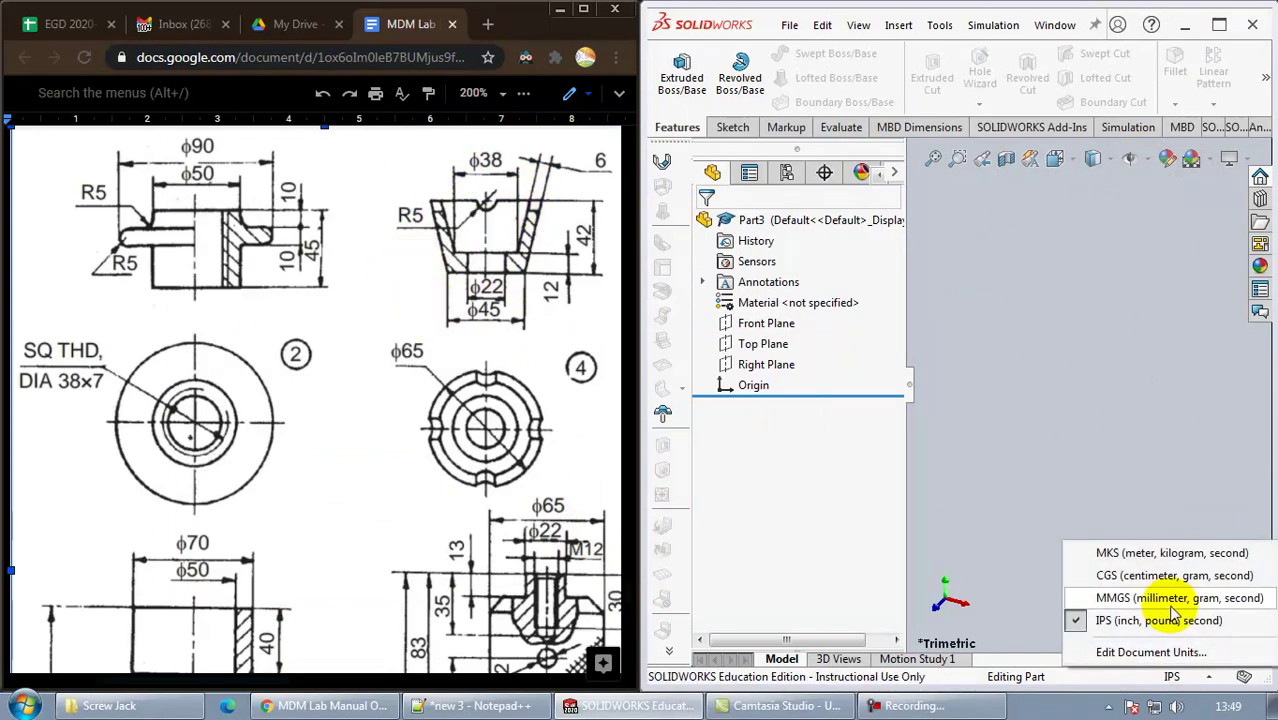
click(1168, 598)
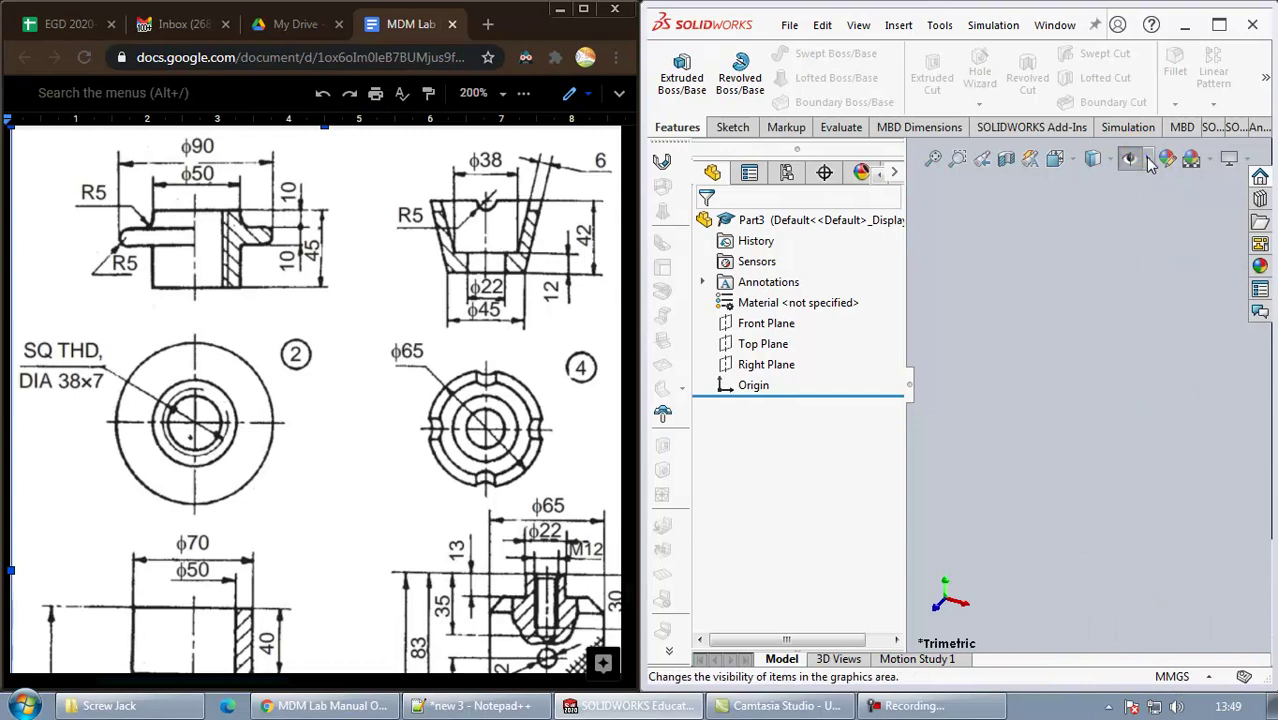
Show the Front, Top and Right planes, apply the Plain White scene, and hide the feature tree
click(1150, 165)
click(1132, 162)
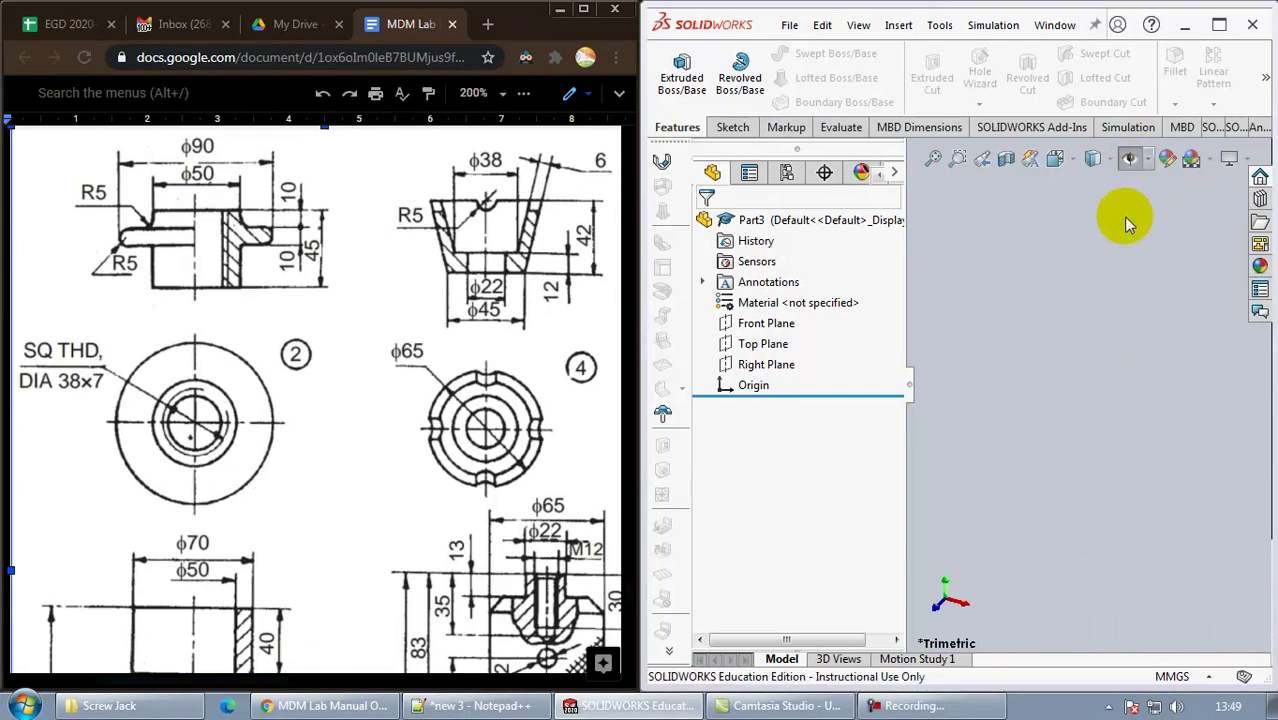
click(1150, 162)
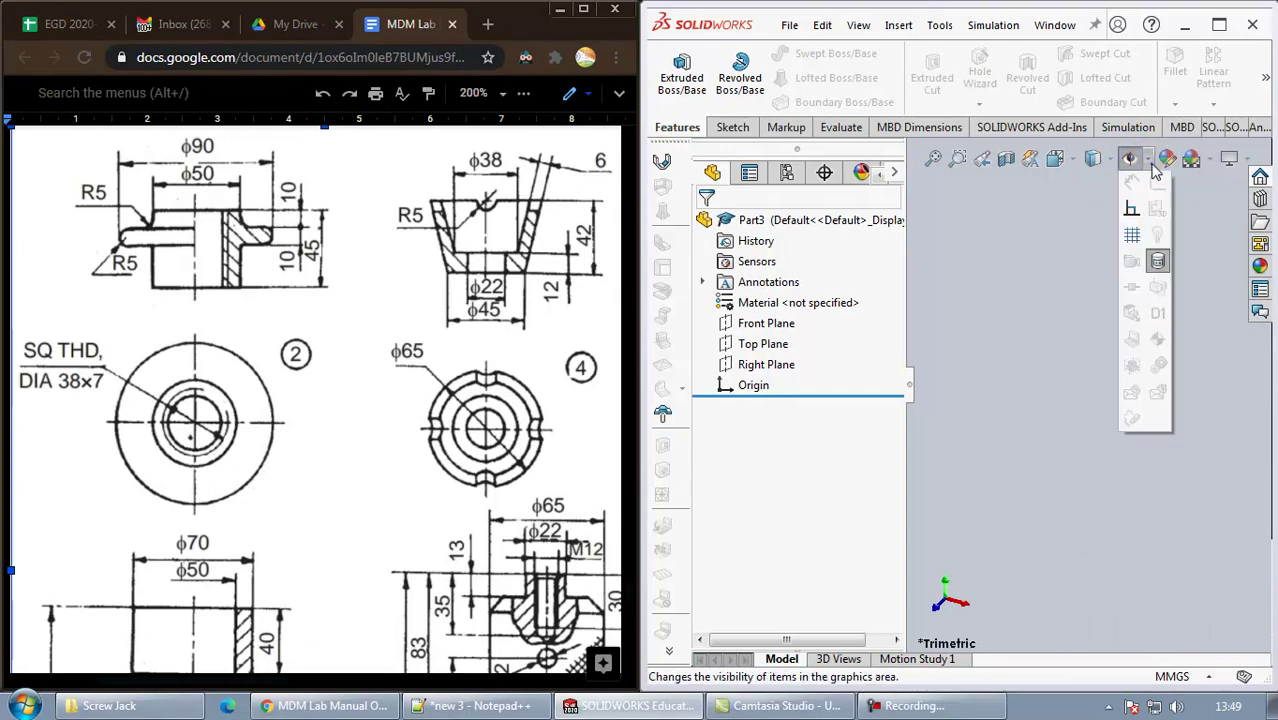
click(1148, 160)
click(1140, 162)
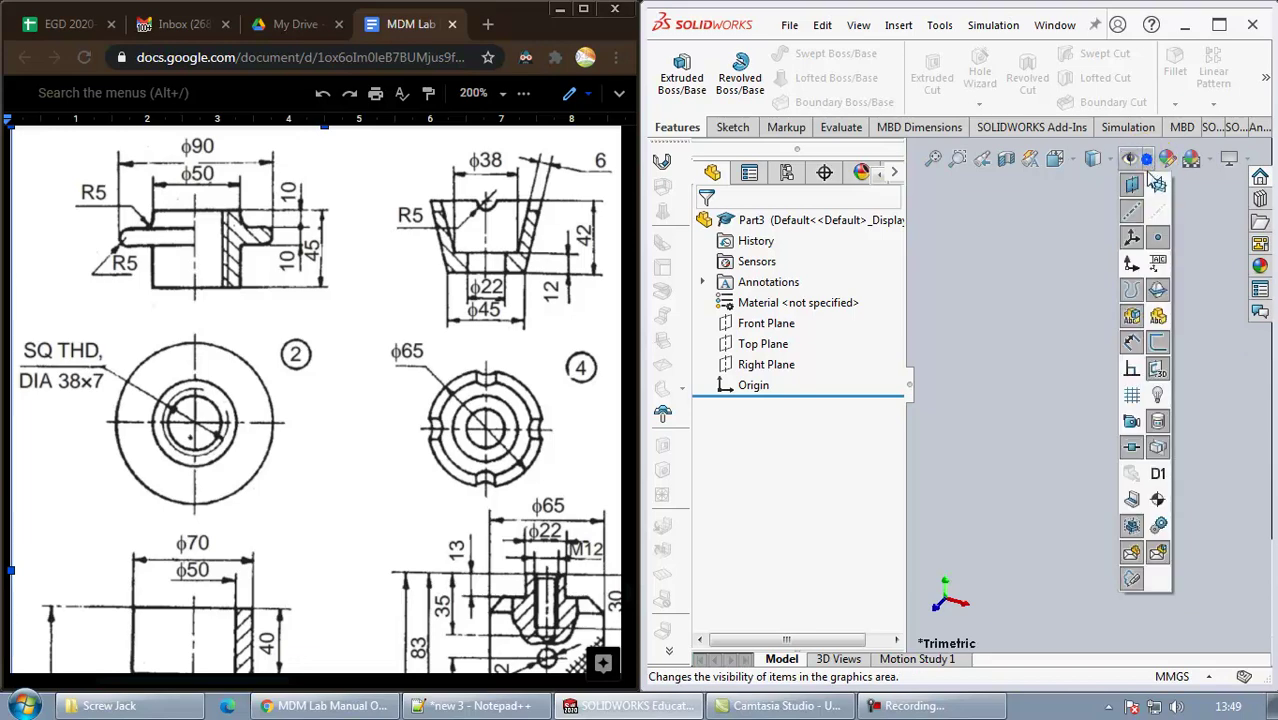
click(1133, 186)
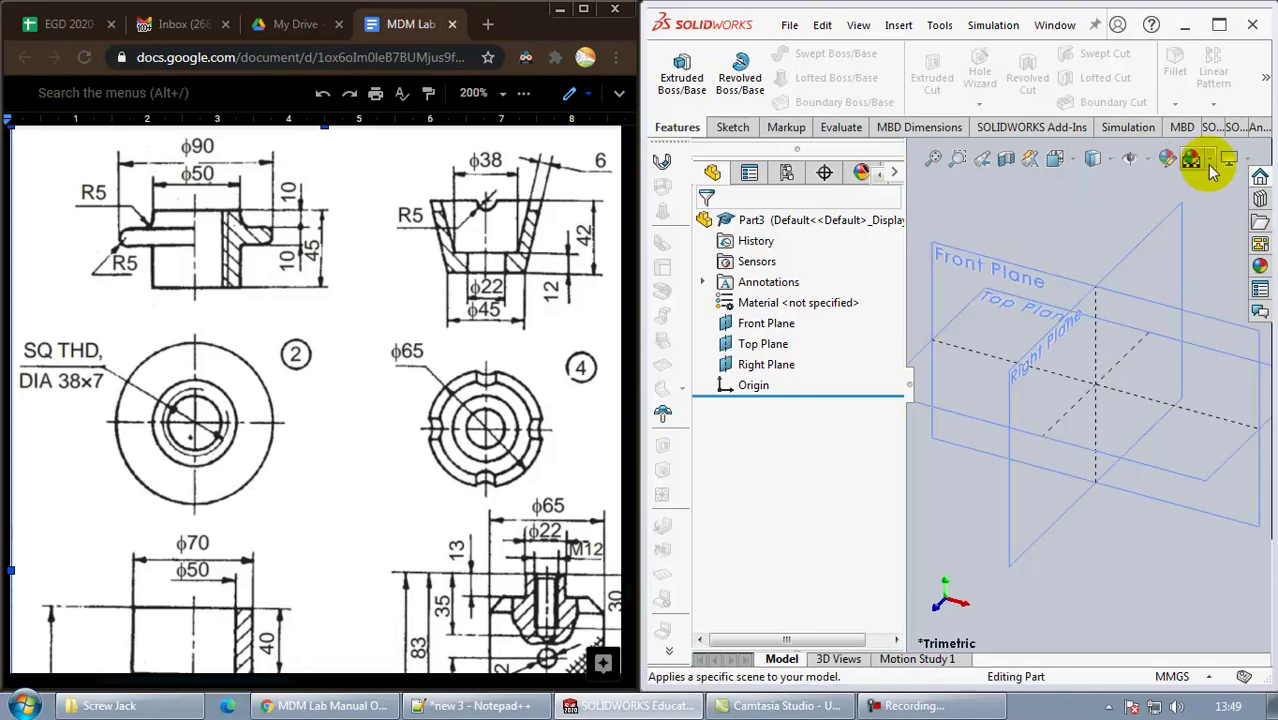
click(1208, 159)
click(1146, 207)
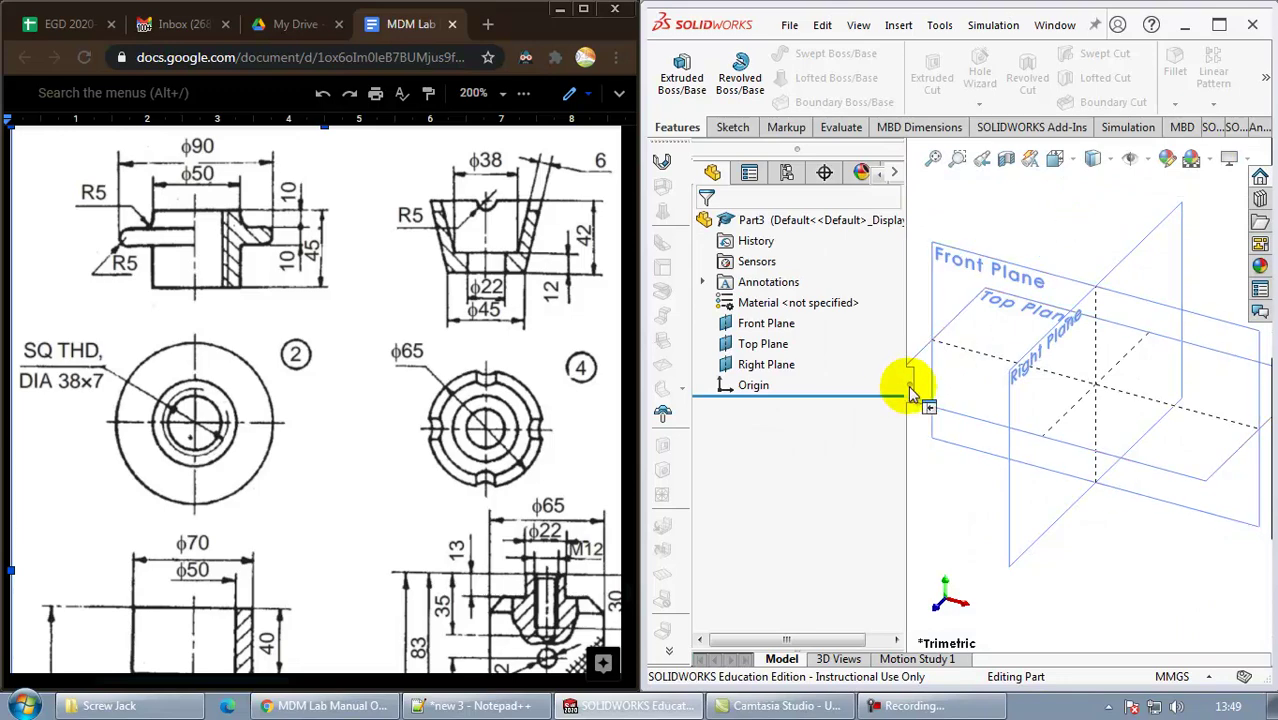
key(F9)
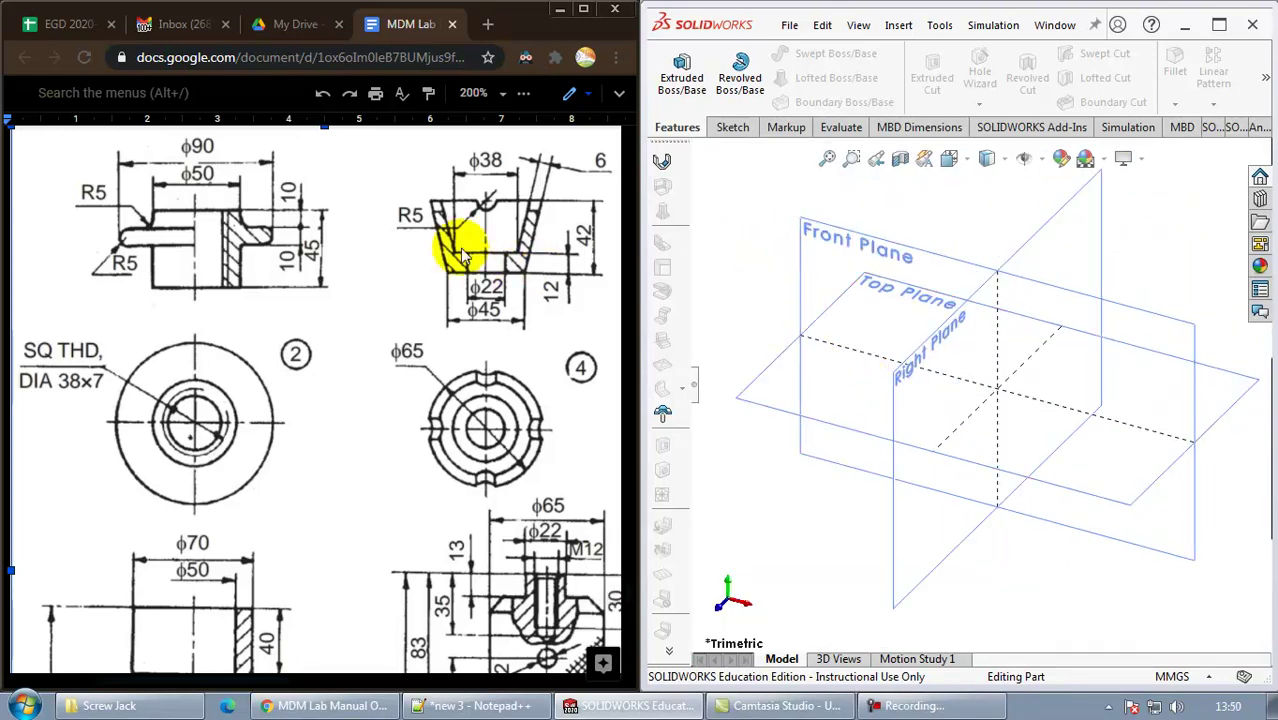
Start a new sketch on the Front Plane
click(812, 240)
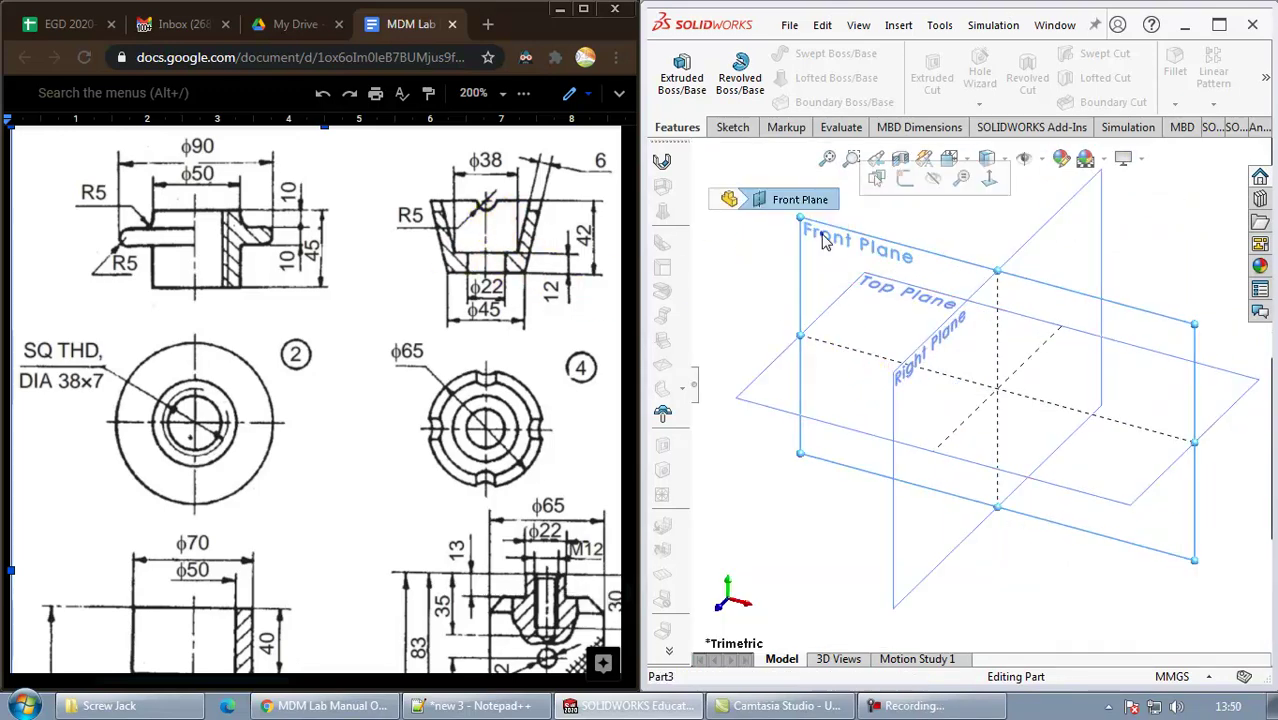
click(733, 128)
click(676, 78)
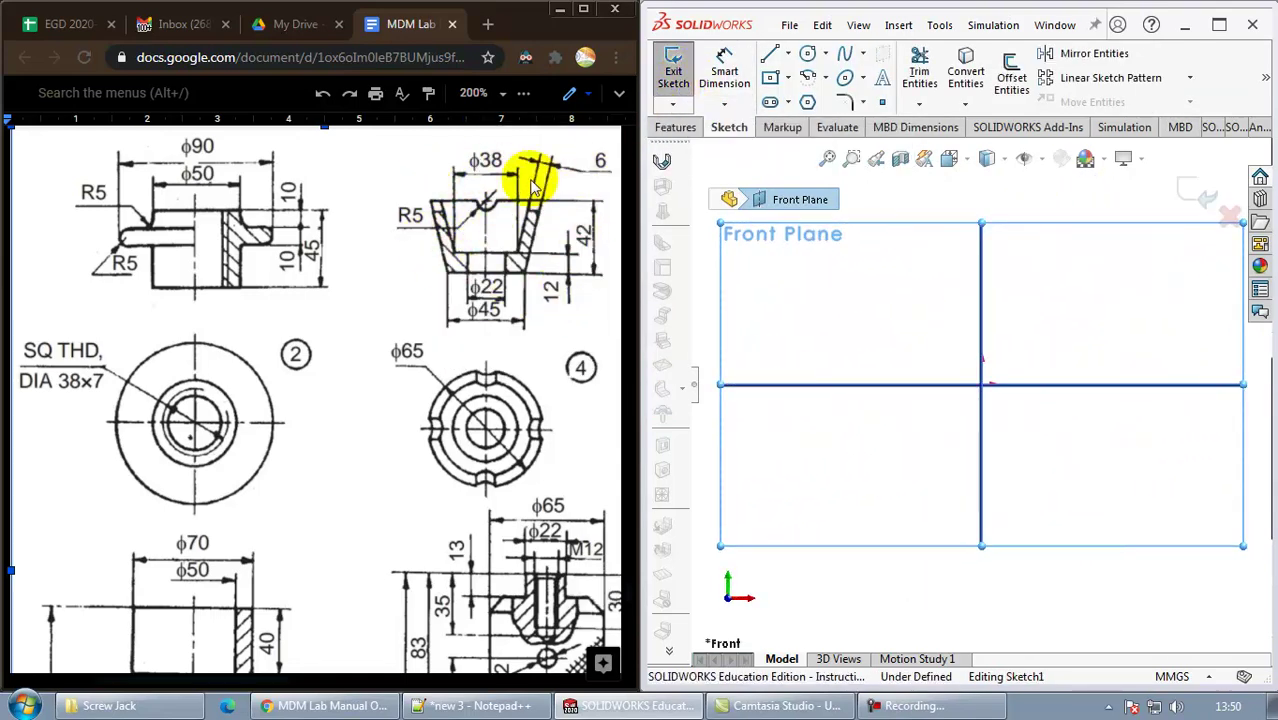
Draw the closed, slanted stepped cup profile with lines starting on the horizontal axis
click(770, 55)
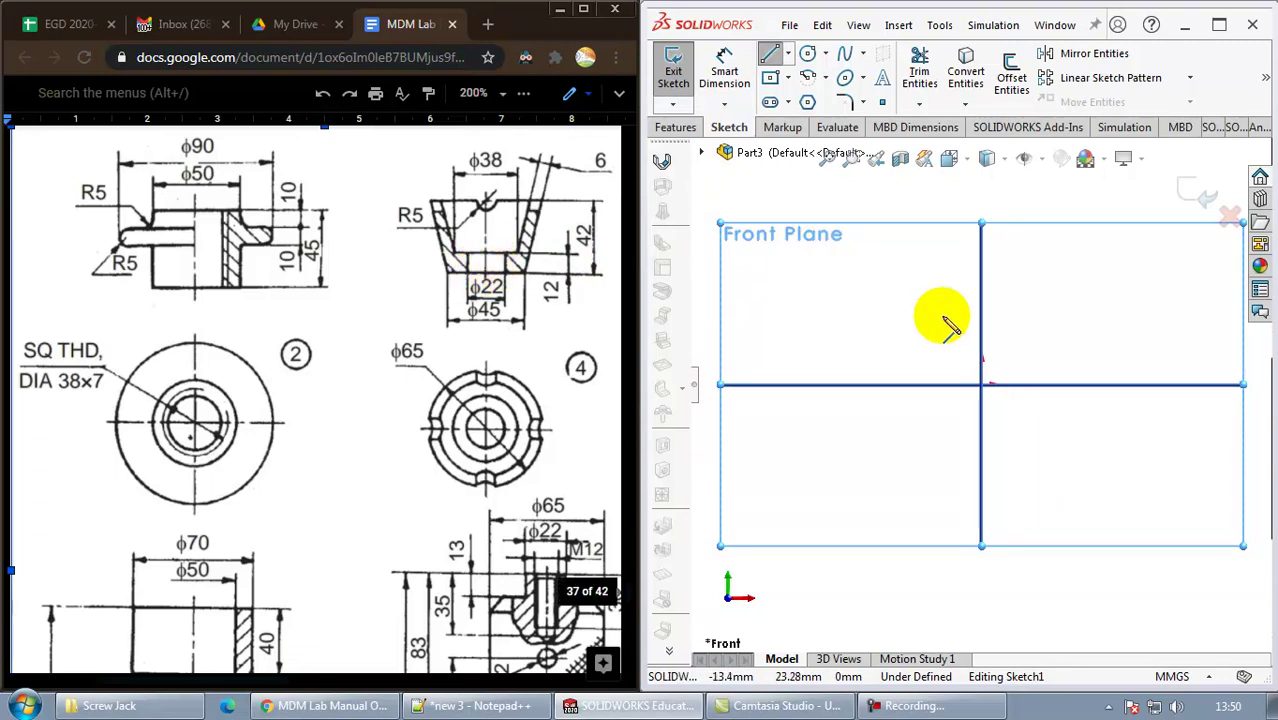
click(1055, 386)
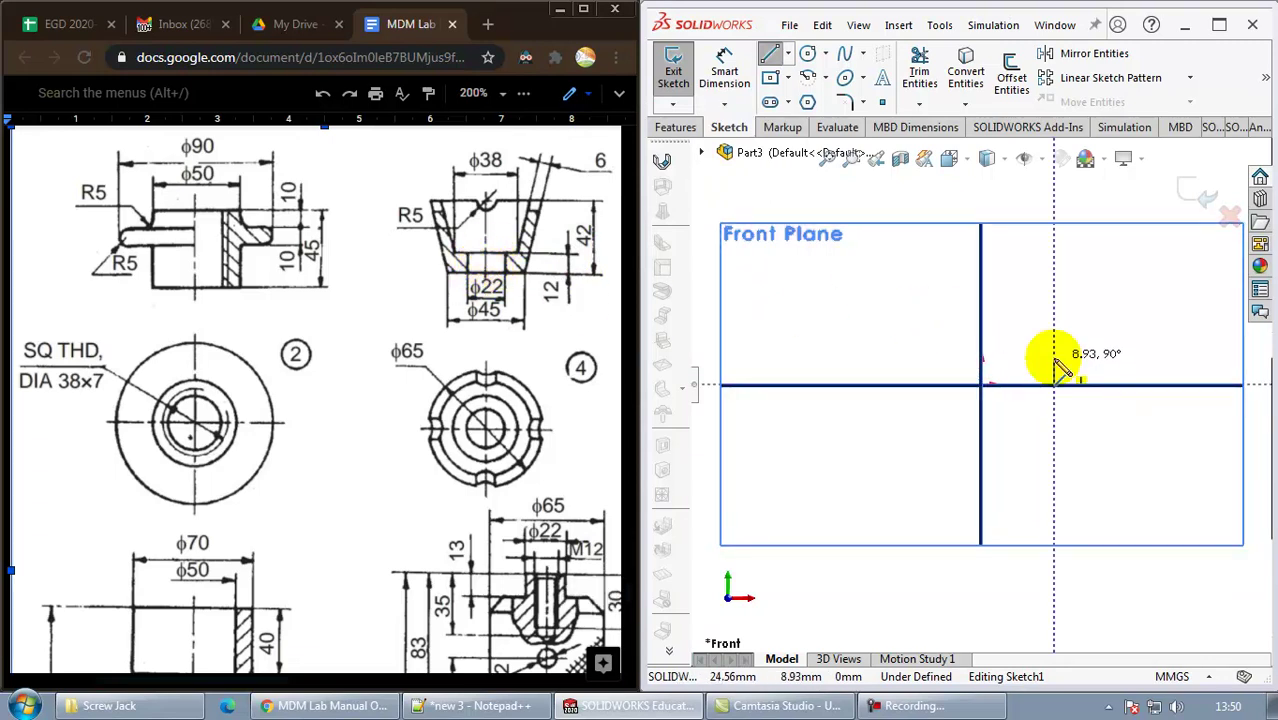
click(1055, 347)
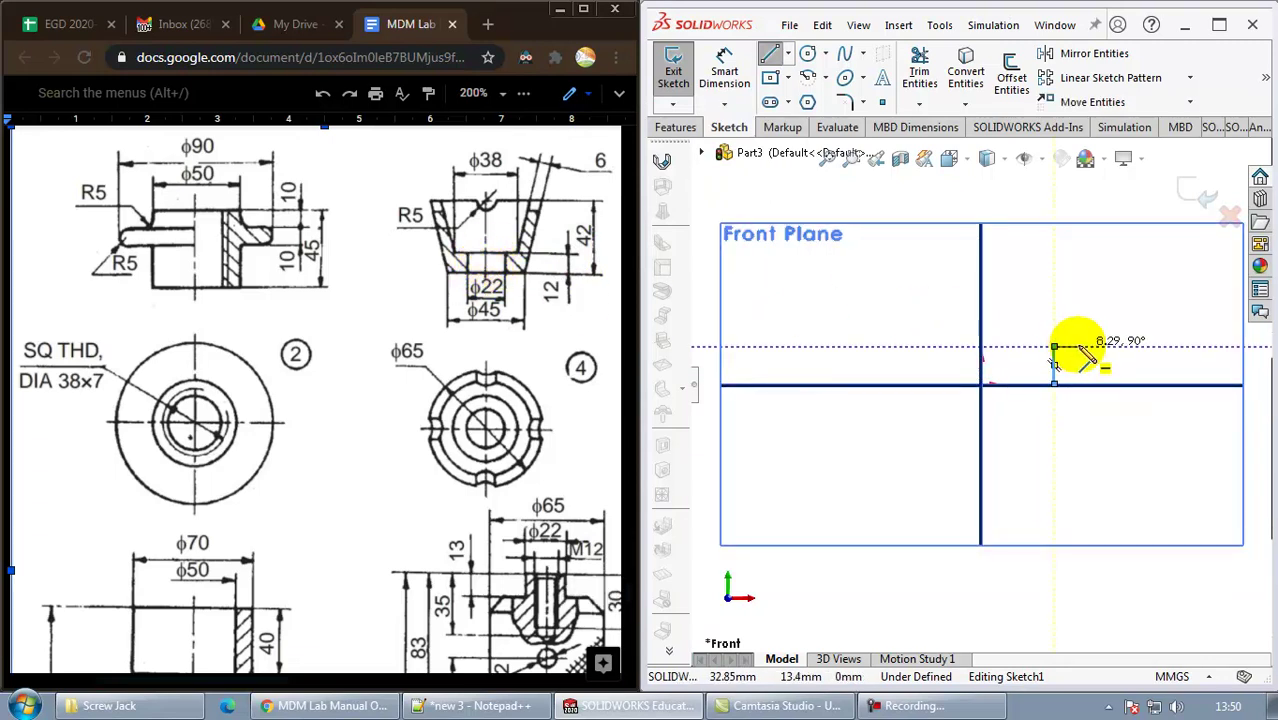
click(1078, 347)
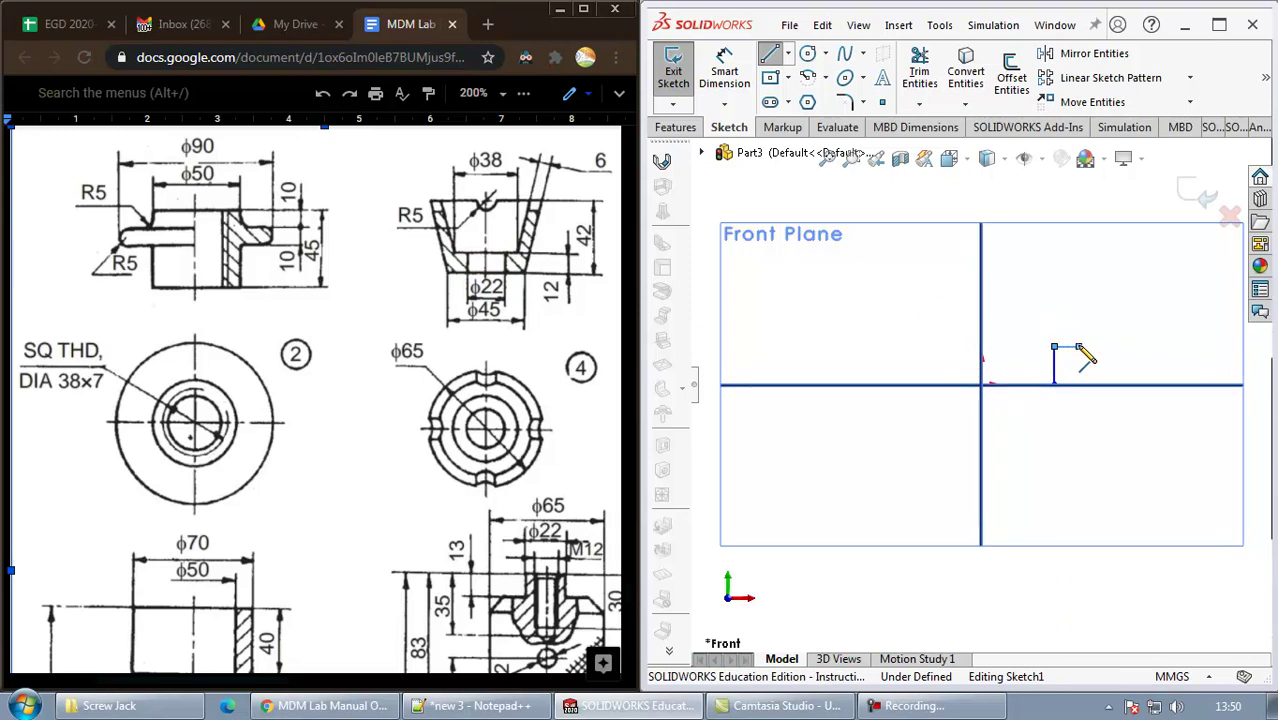
click(1112, 251)
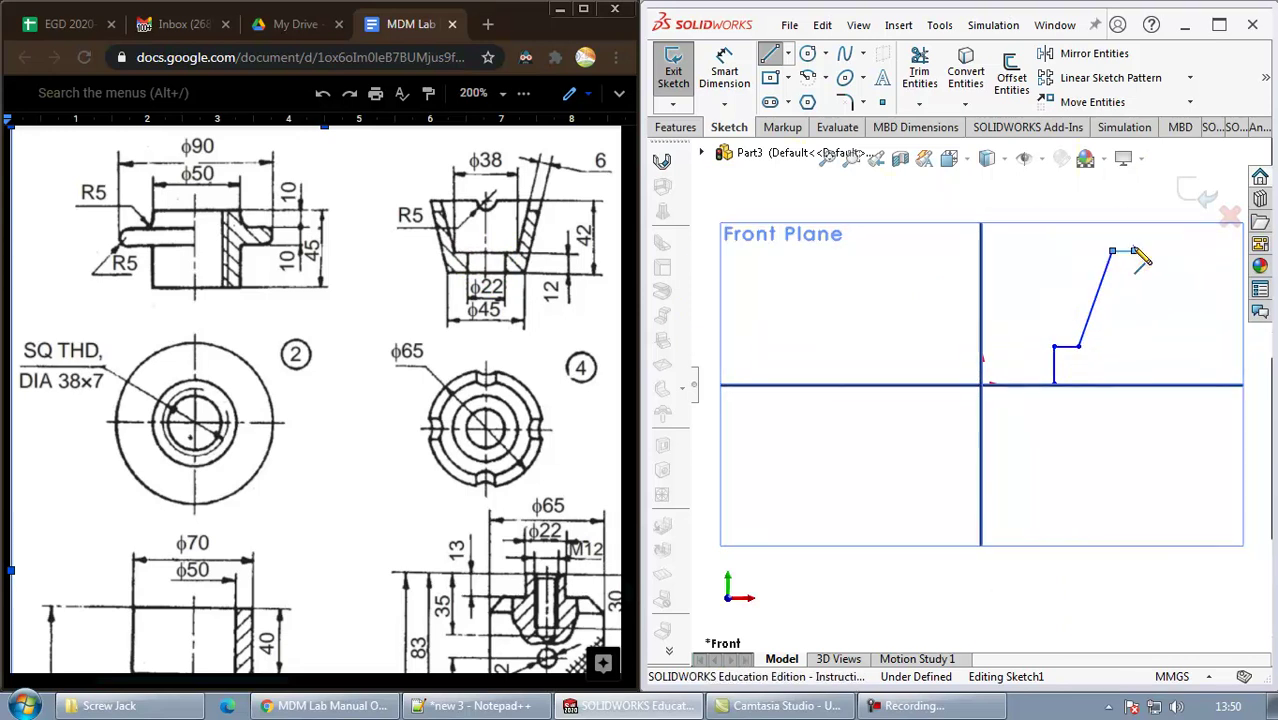
click(1133, 251)
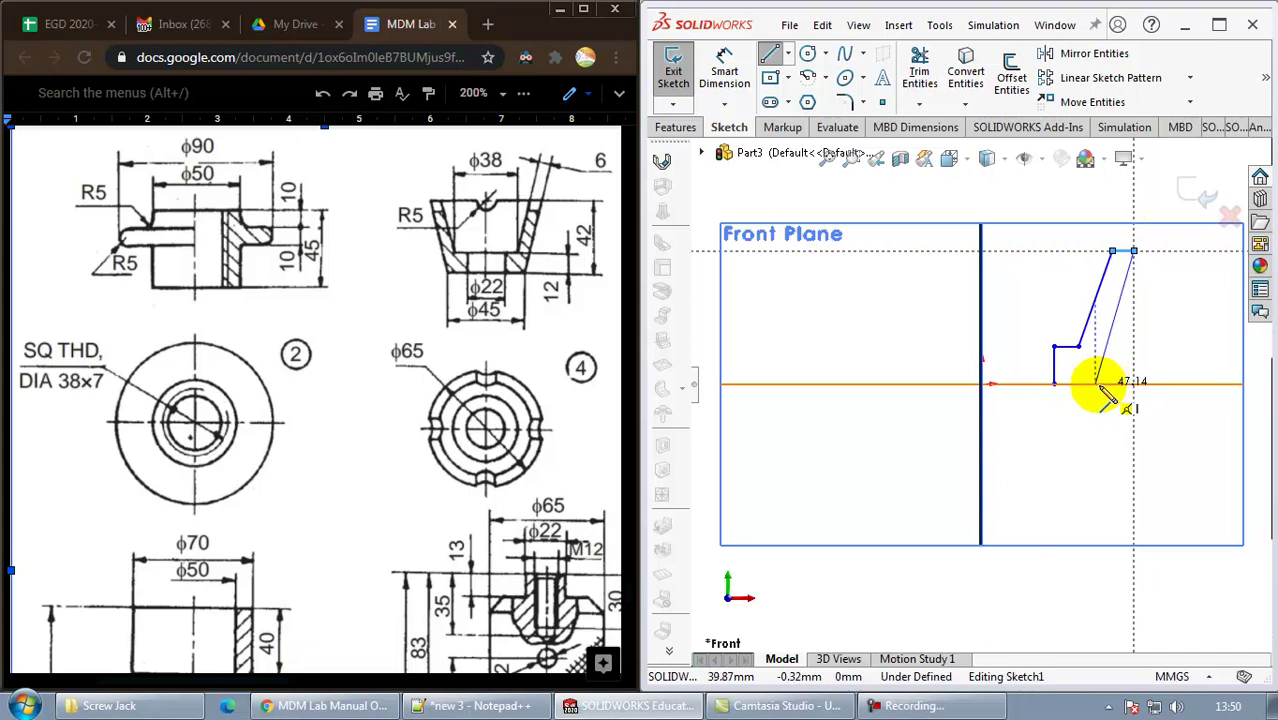
click(1104, 384)
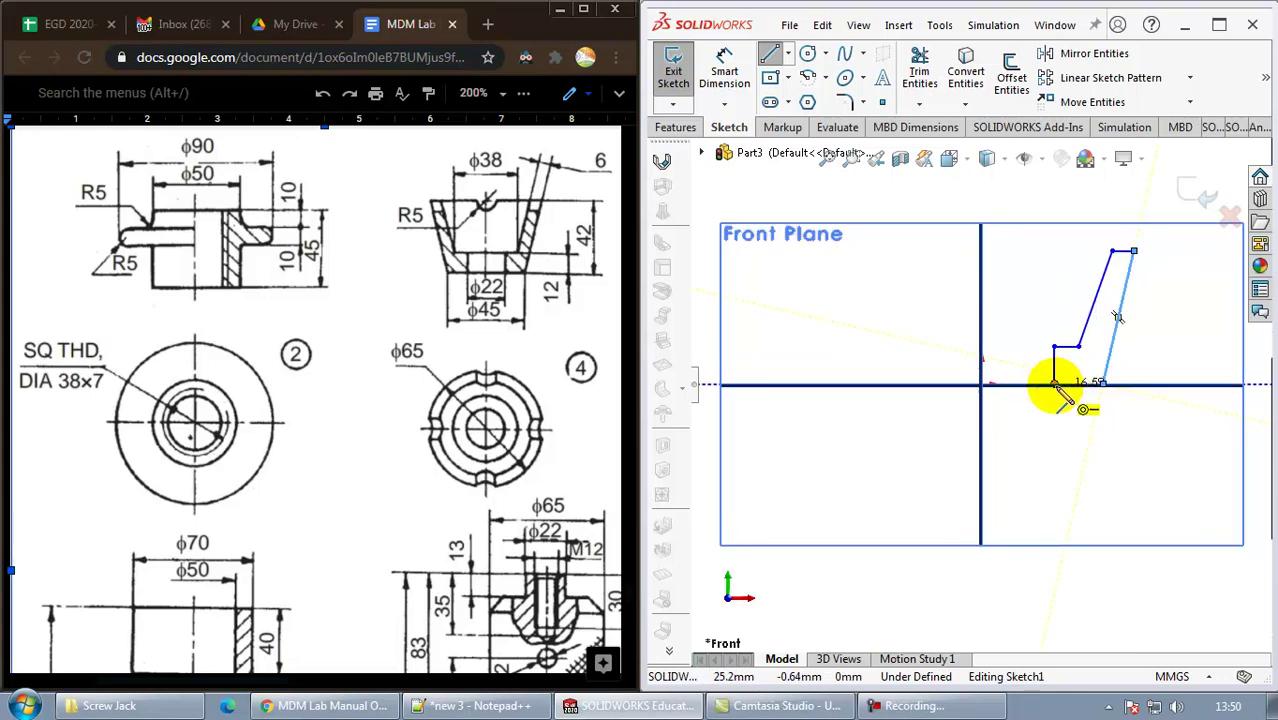
click(1054, 383)
key(Escape)
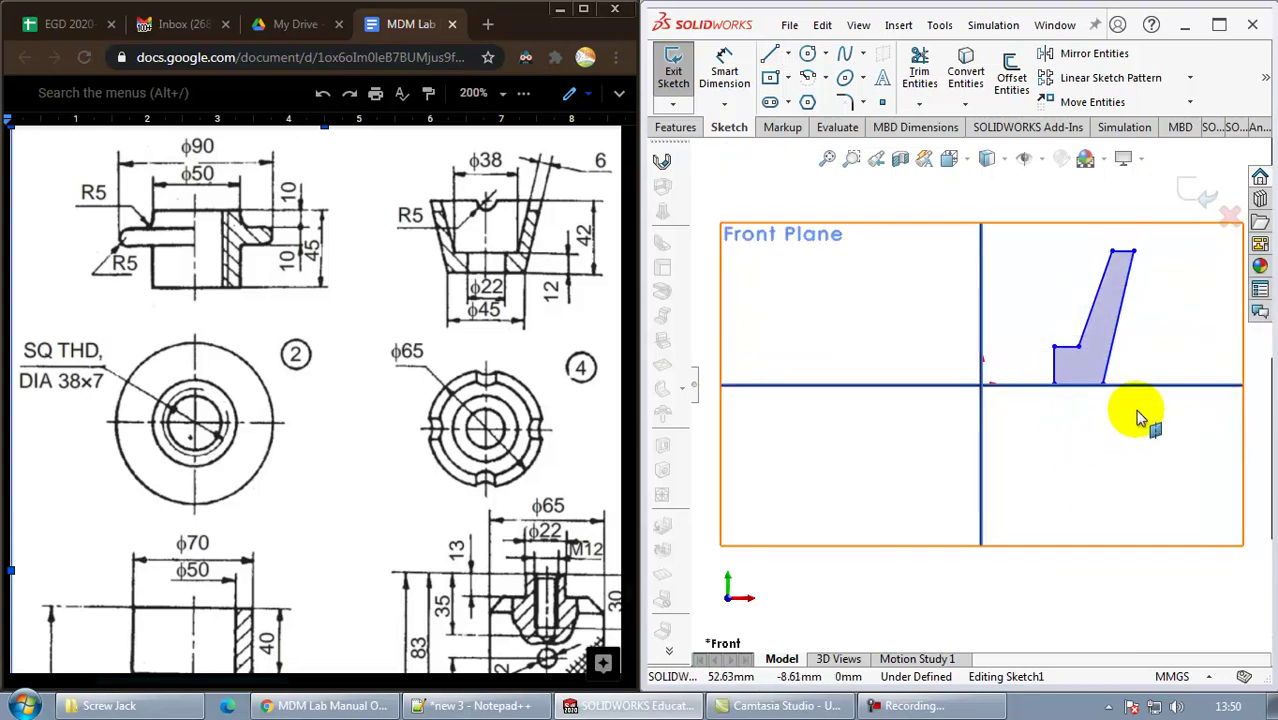
Reshape the profile's top-right corner and start a vertical centreline at the origin
mouse_move(1133, 251)
mouse_down()
mouse_move(1152, 280)
mouse_move(1172, 260)
mouse_move(1131, 251)
mouse_up()
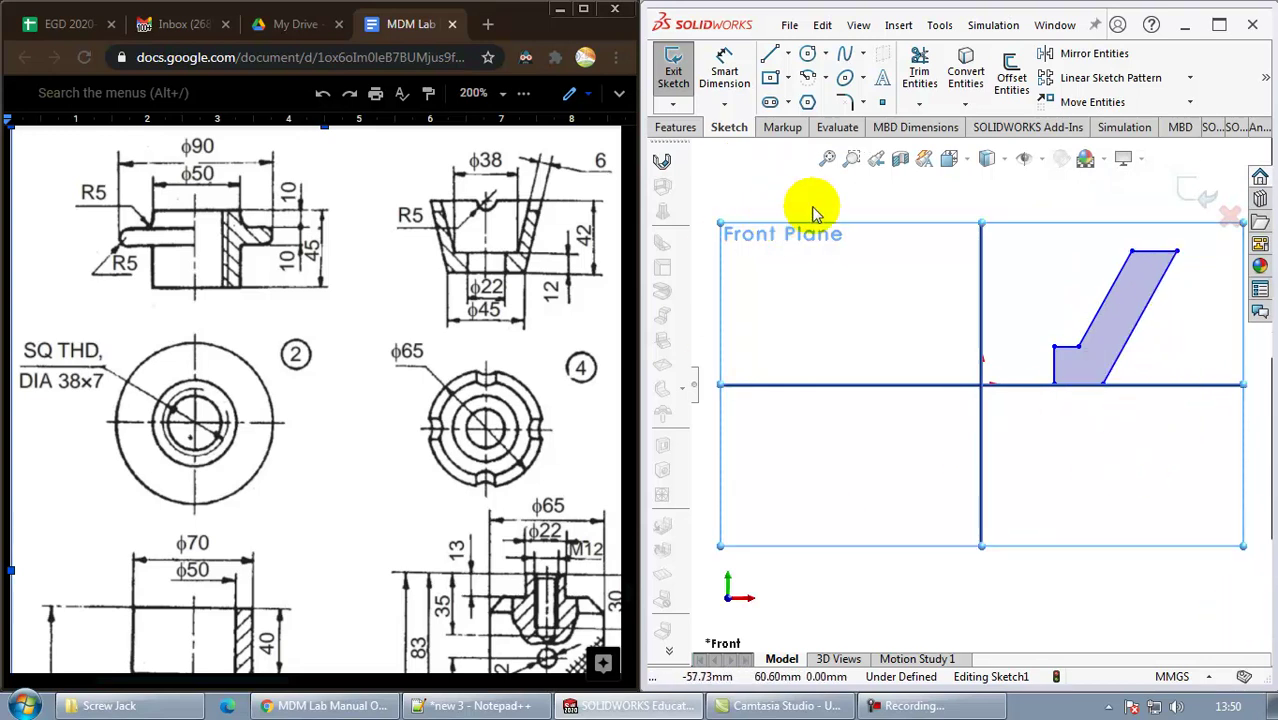
click(788, 53)
click(800, 100)
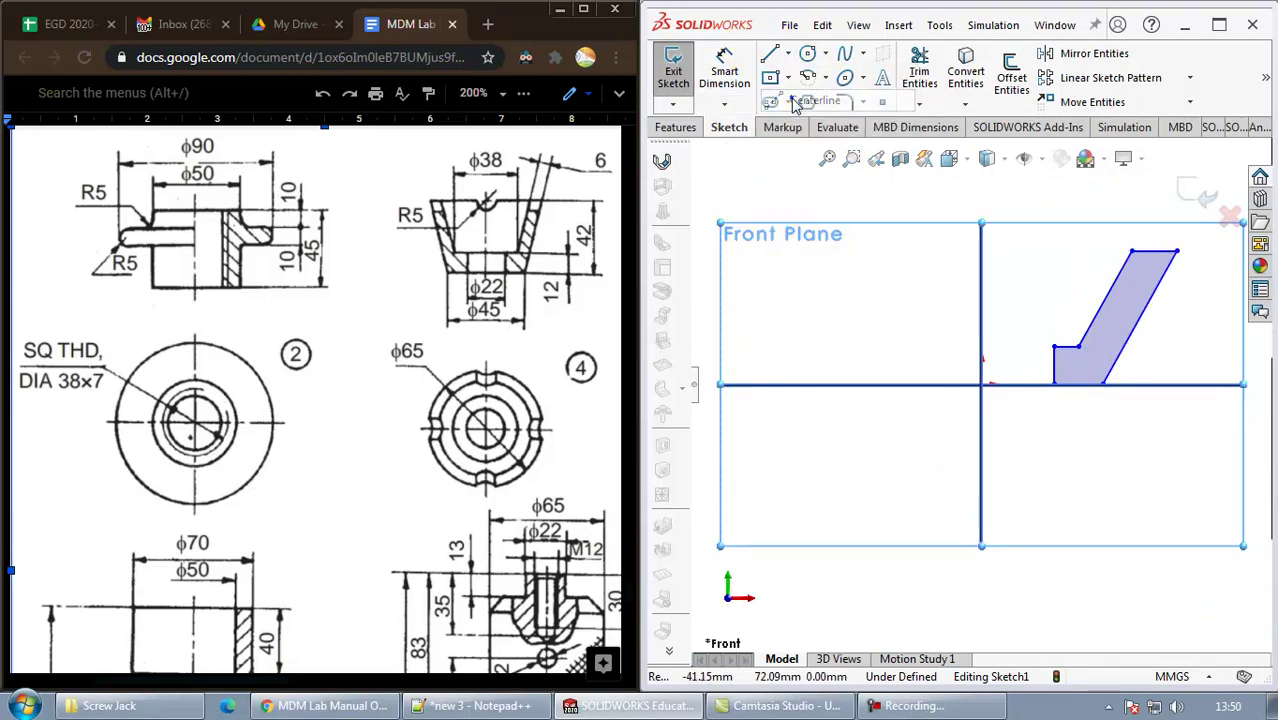
click(981, 385)
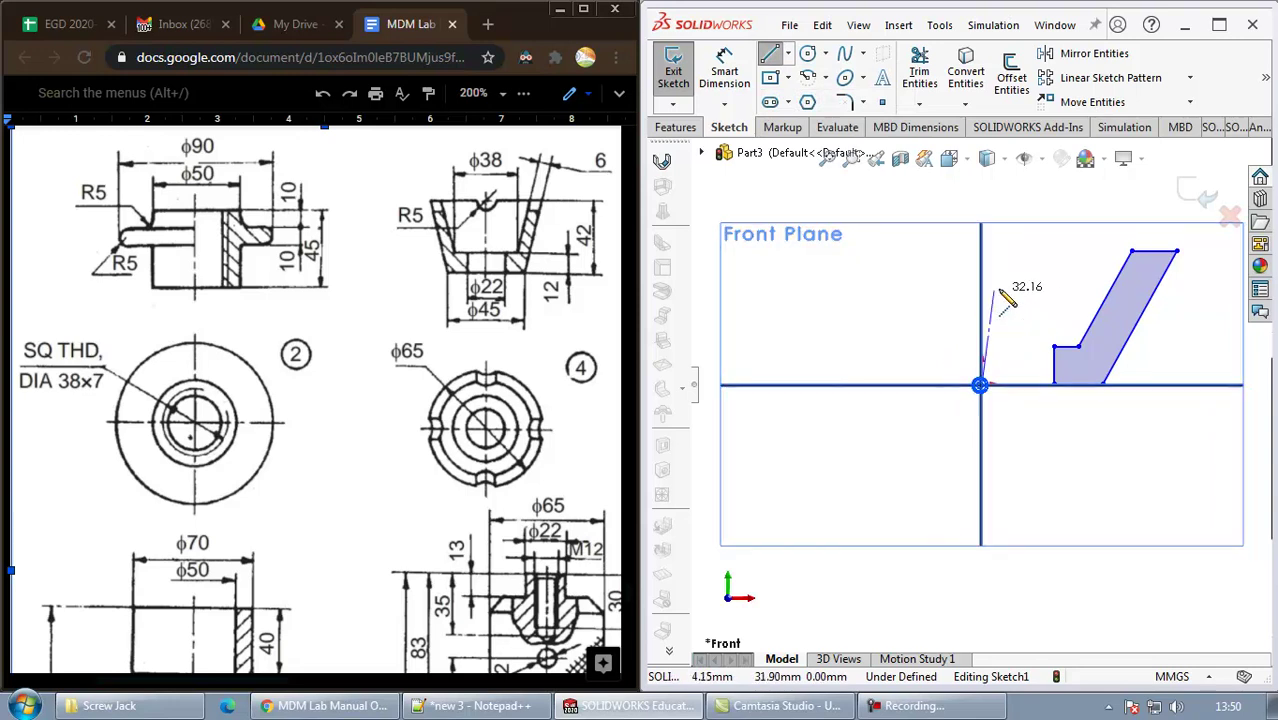
Finish the vertical centreline and dimension the inner edge 22 mm from it
click(981, 250)
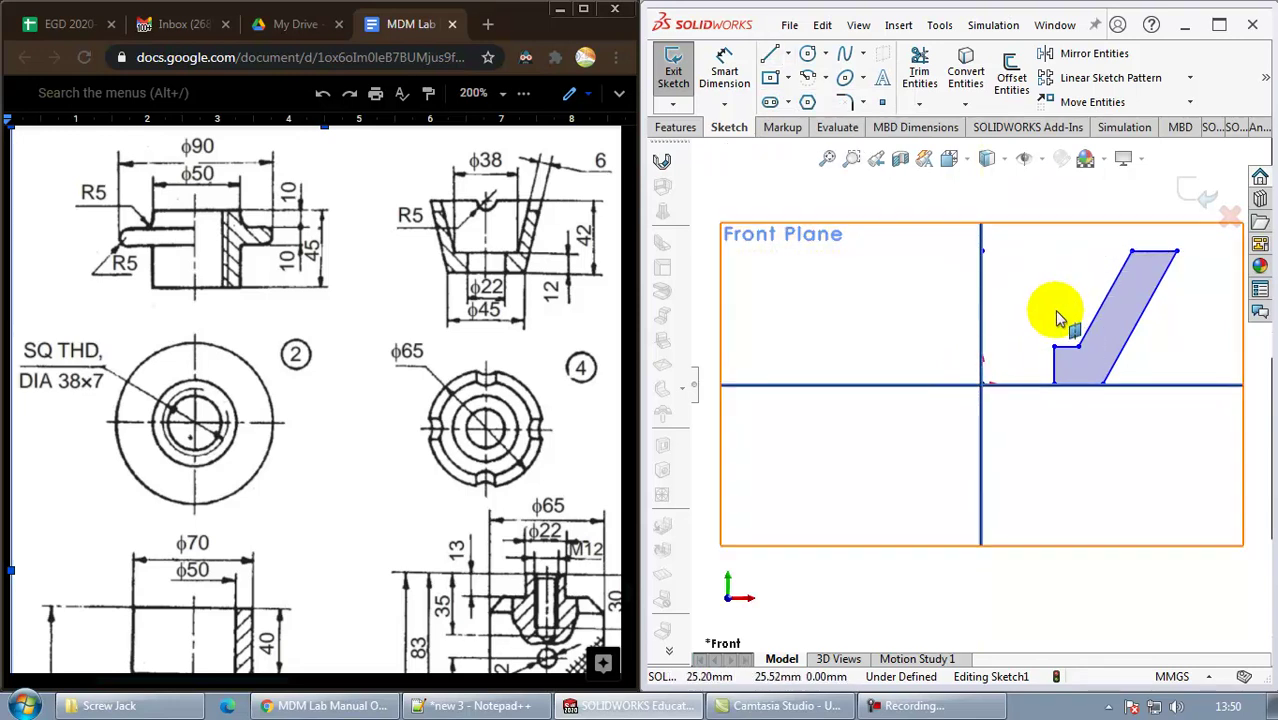
click(738, 58)
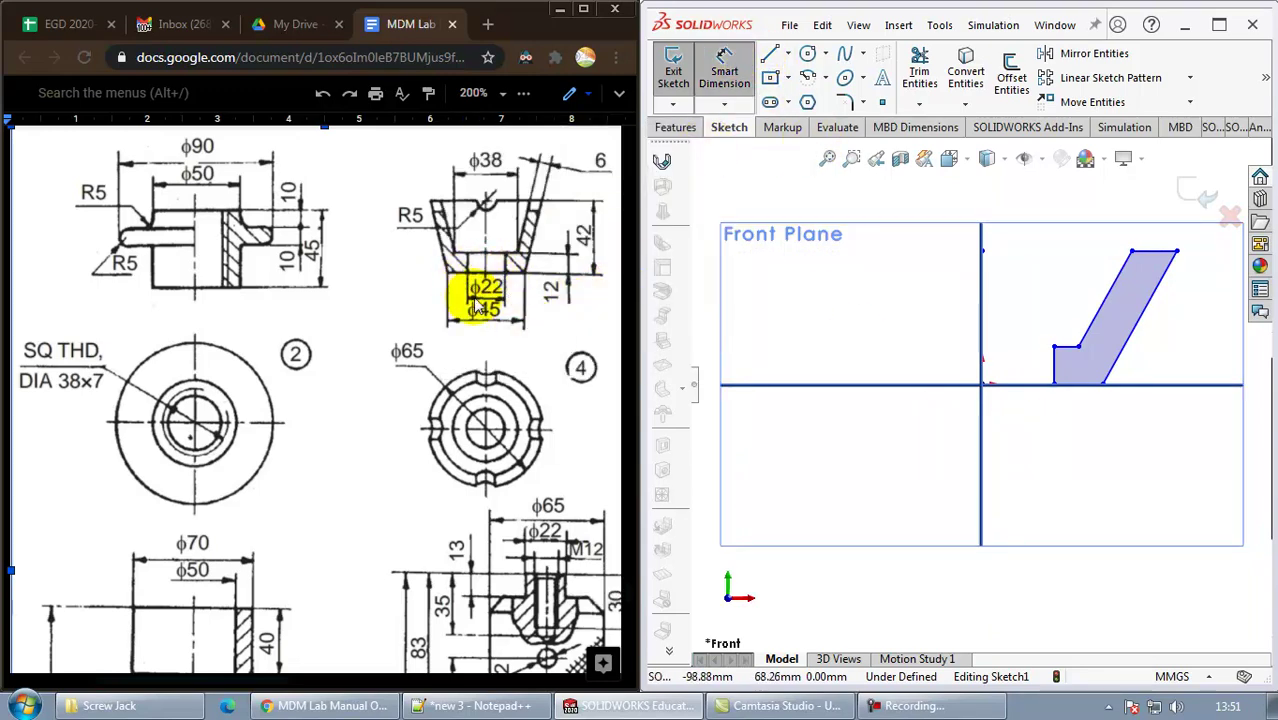
click(1054, 364)
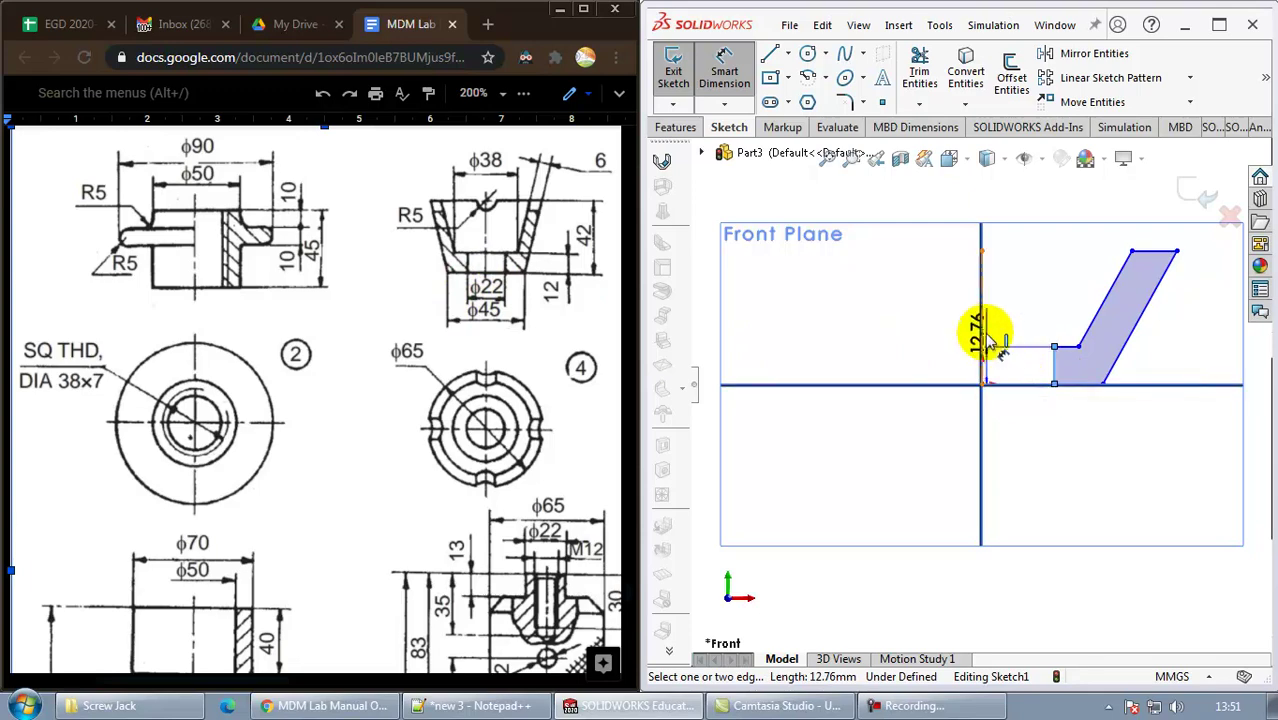
click(984, 337)
click(950, 433)
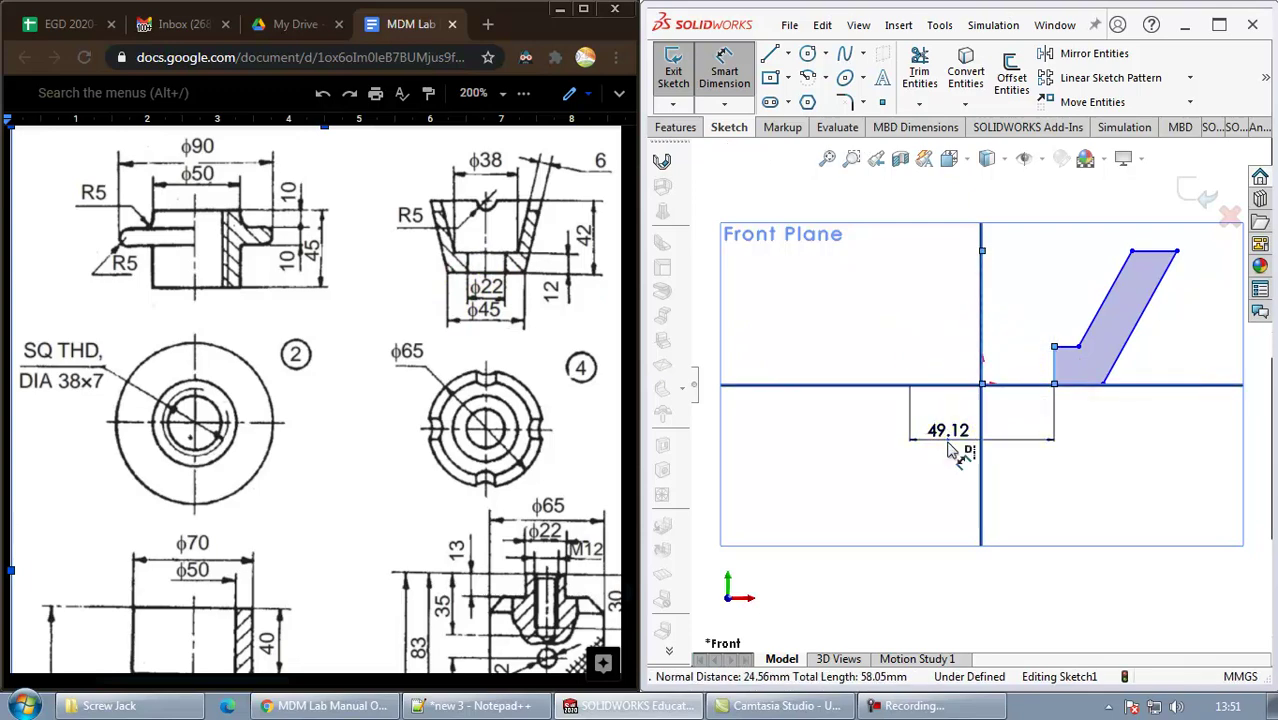
text(22)
key(Return)
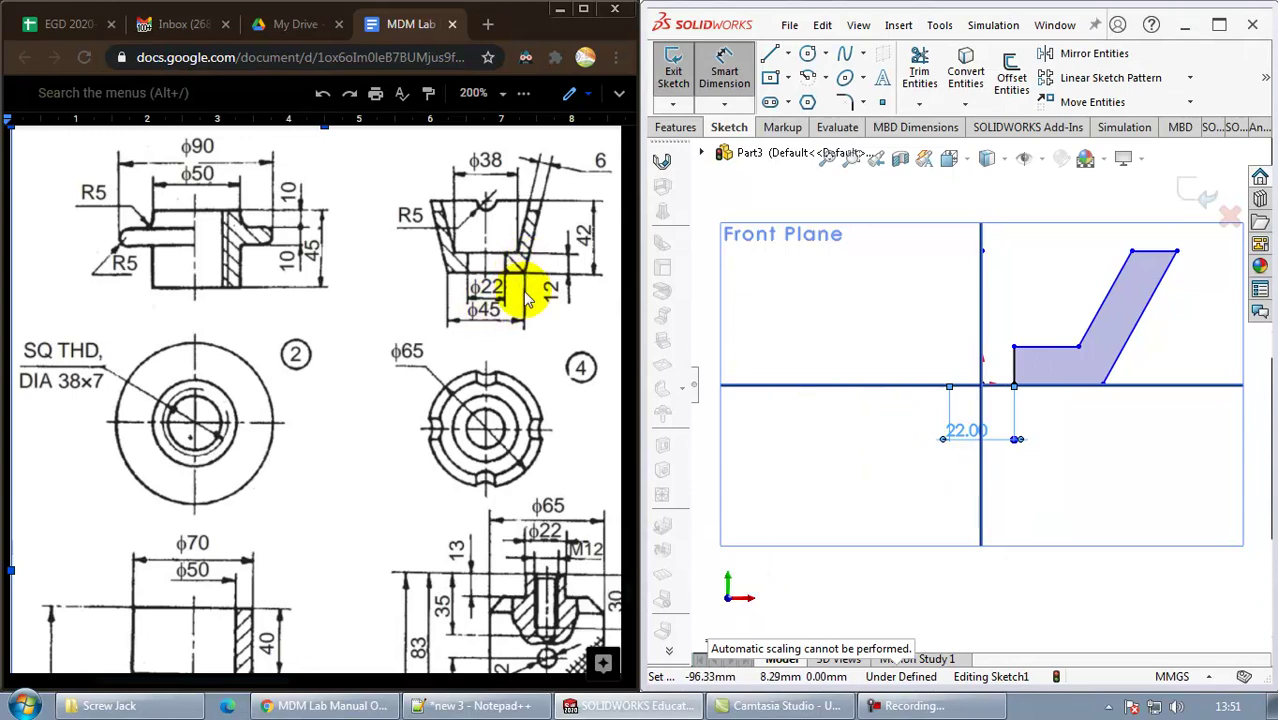
Dimension the profile's 45 mm base width and 38 mm top width
click(1105, 390)
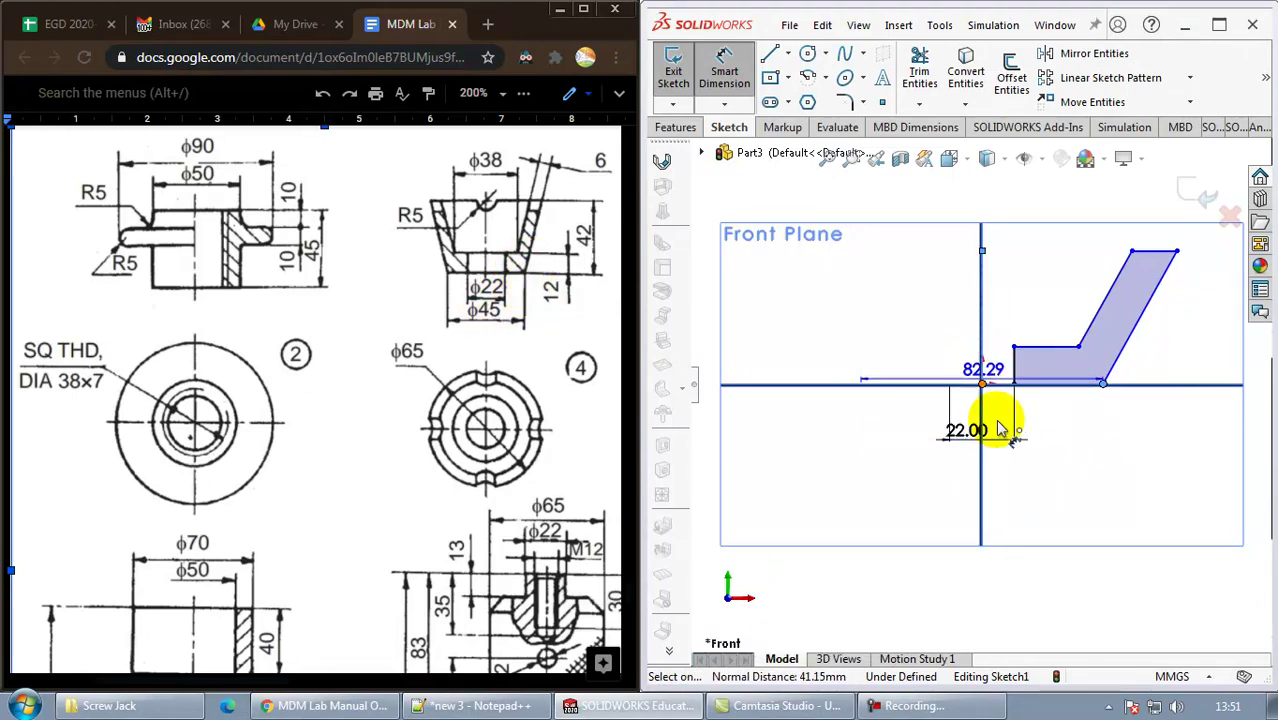
click(1015, 482)
text(4)
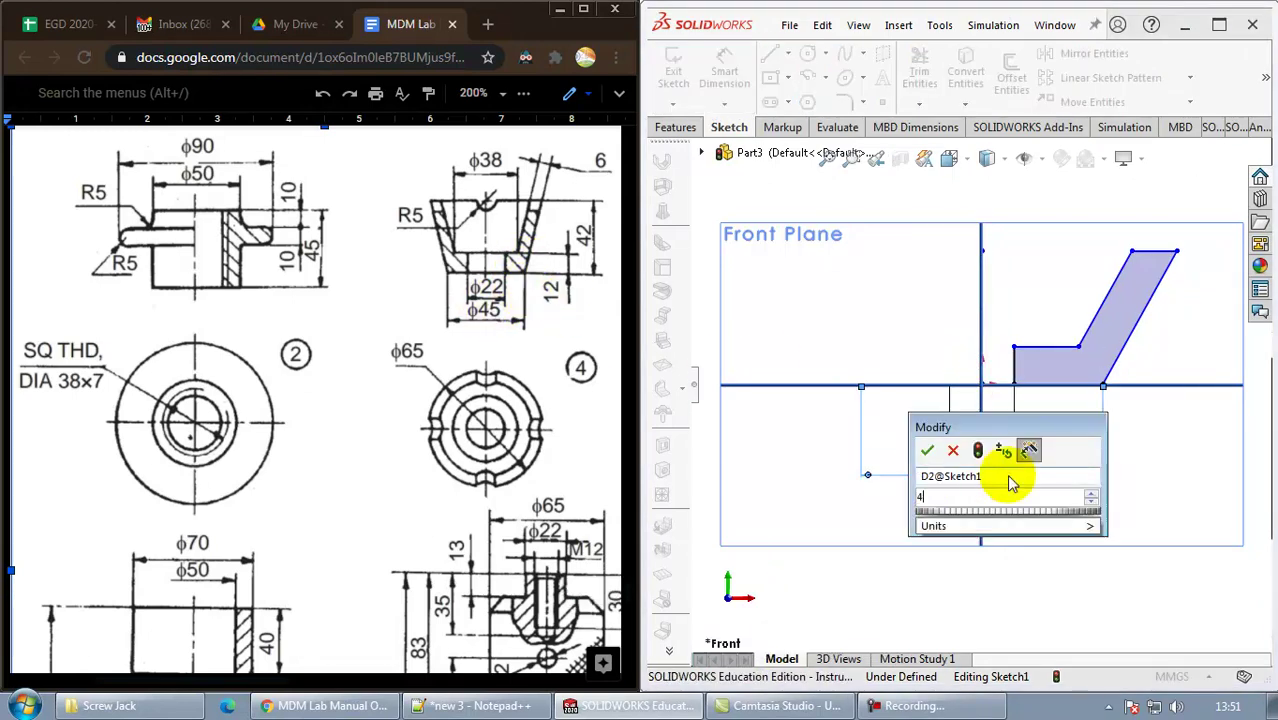
text(5)
key(Return)
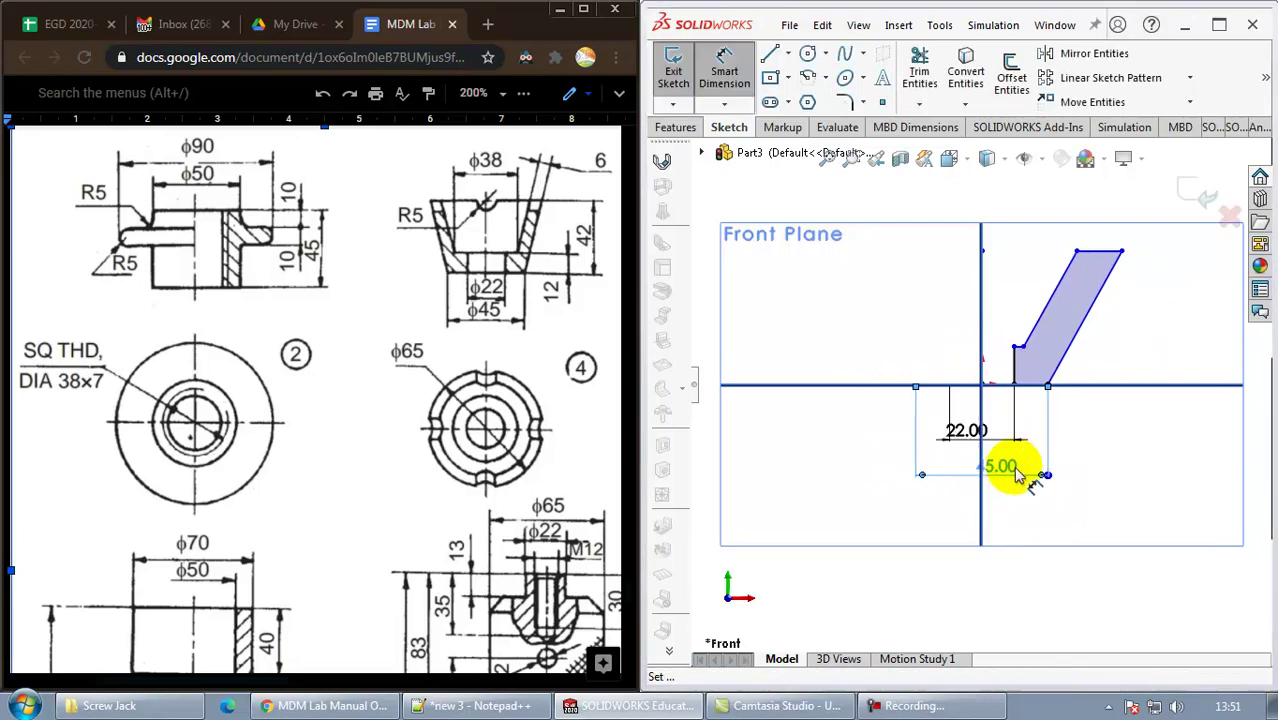
click(1020, 346)
click(978, 212)
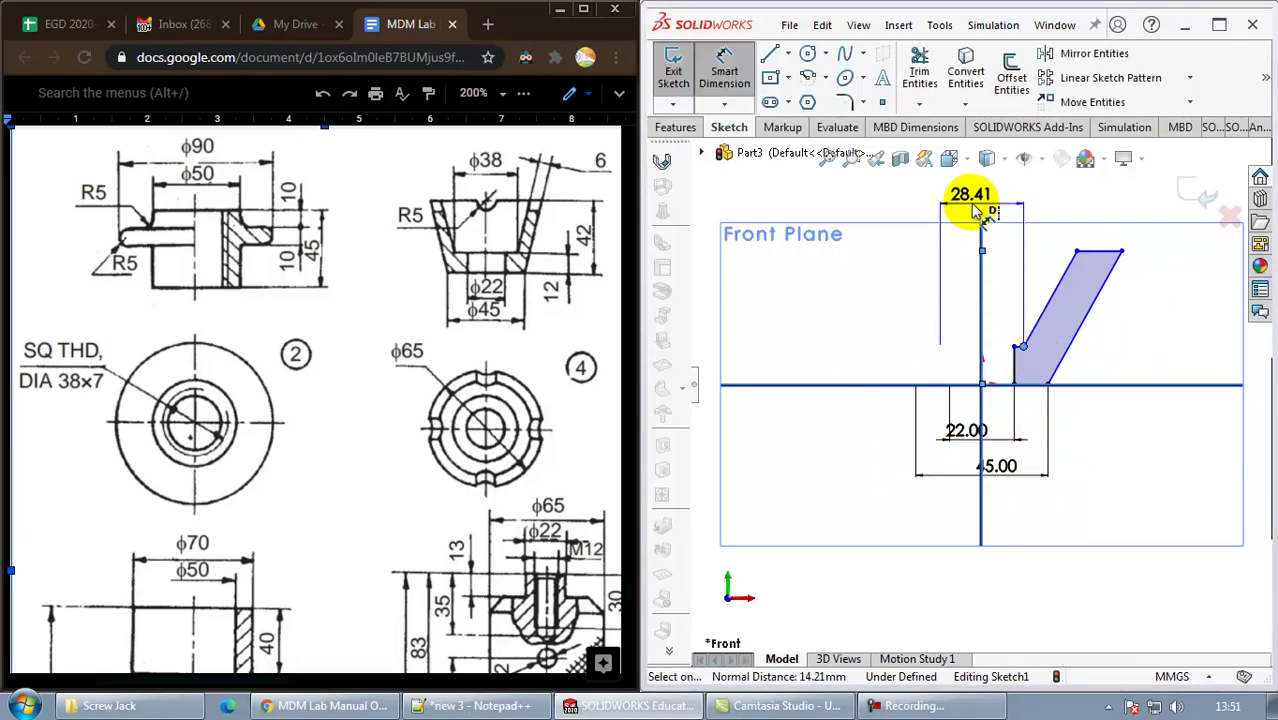
text(38)
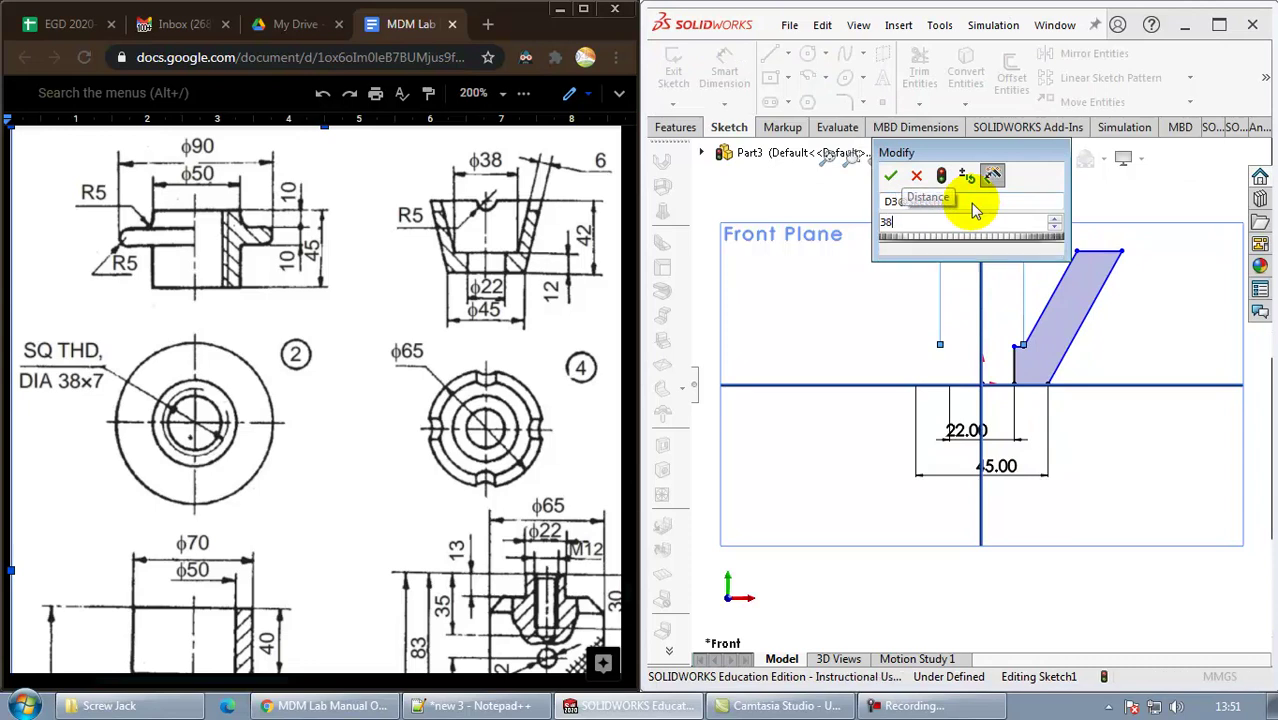
key(Return)
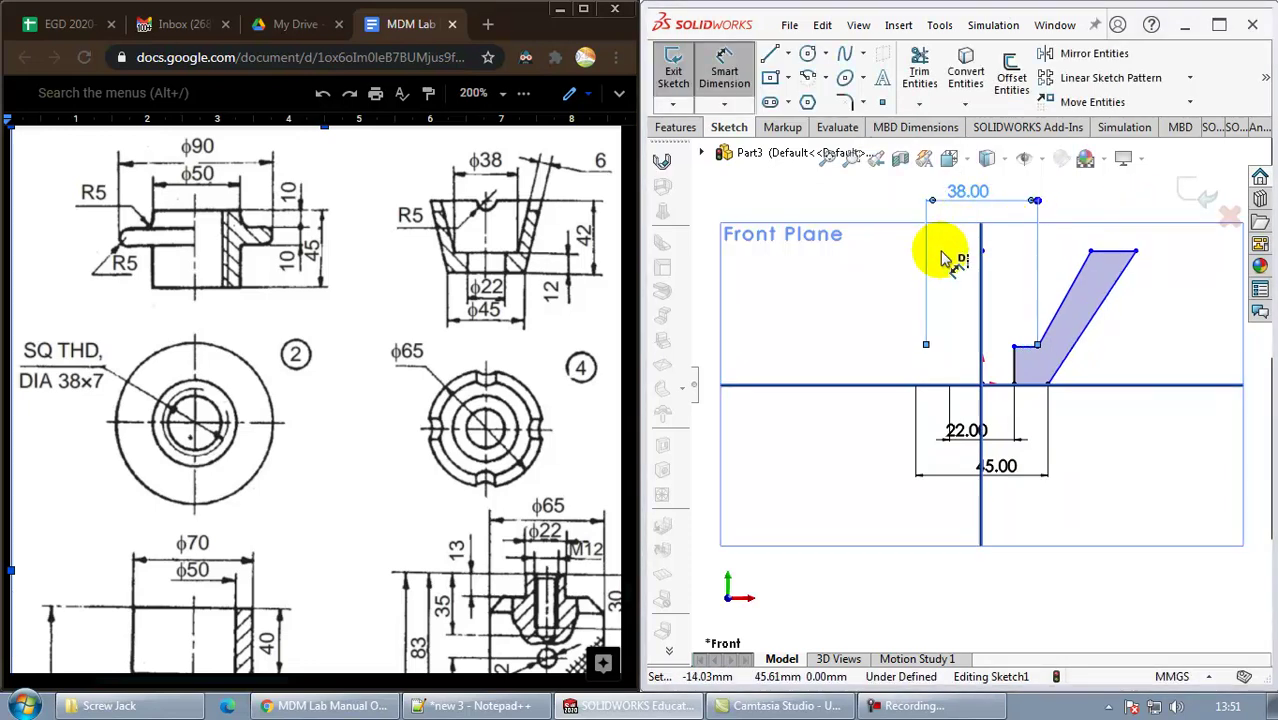
Add the 12 mm step height dimension
click(1020, 348)
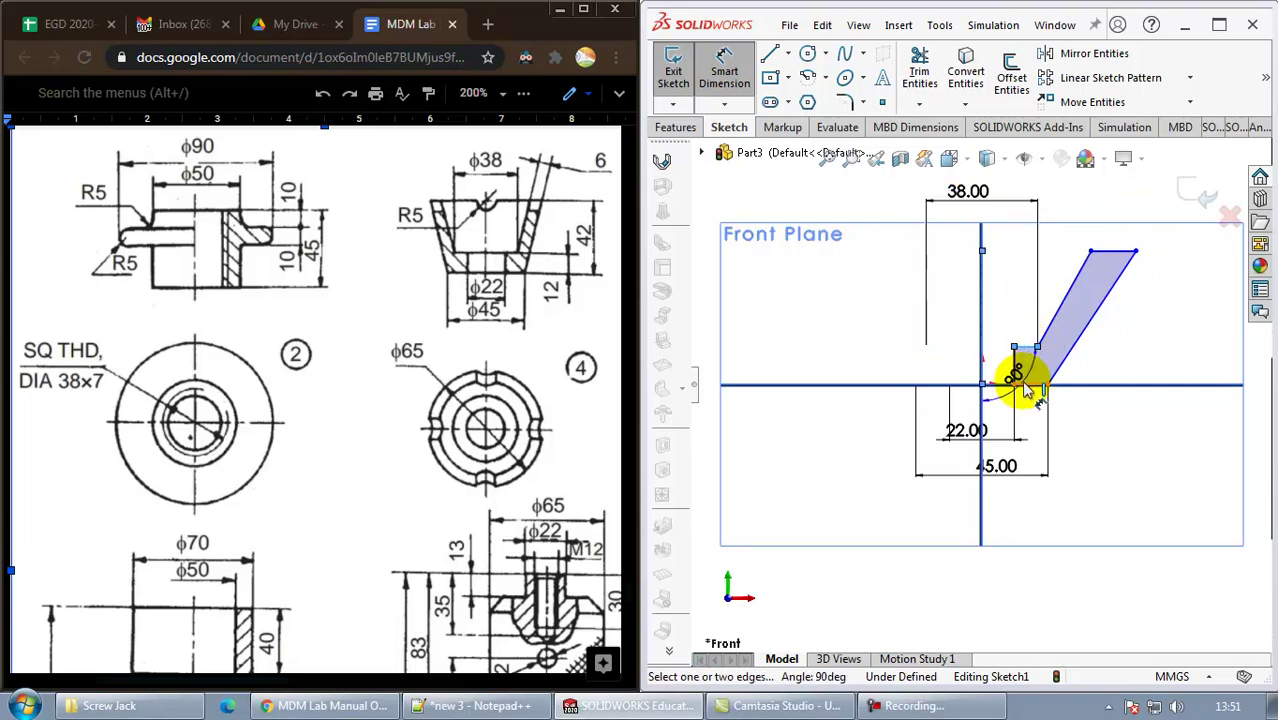
click(1112, 372)
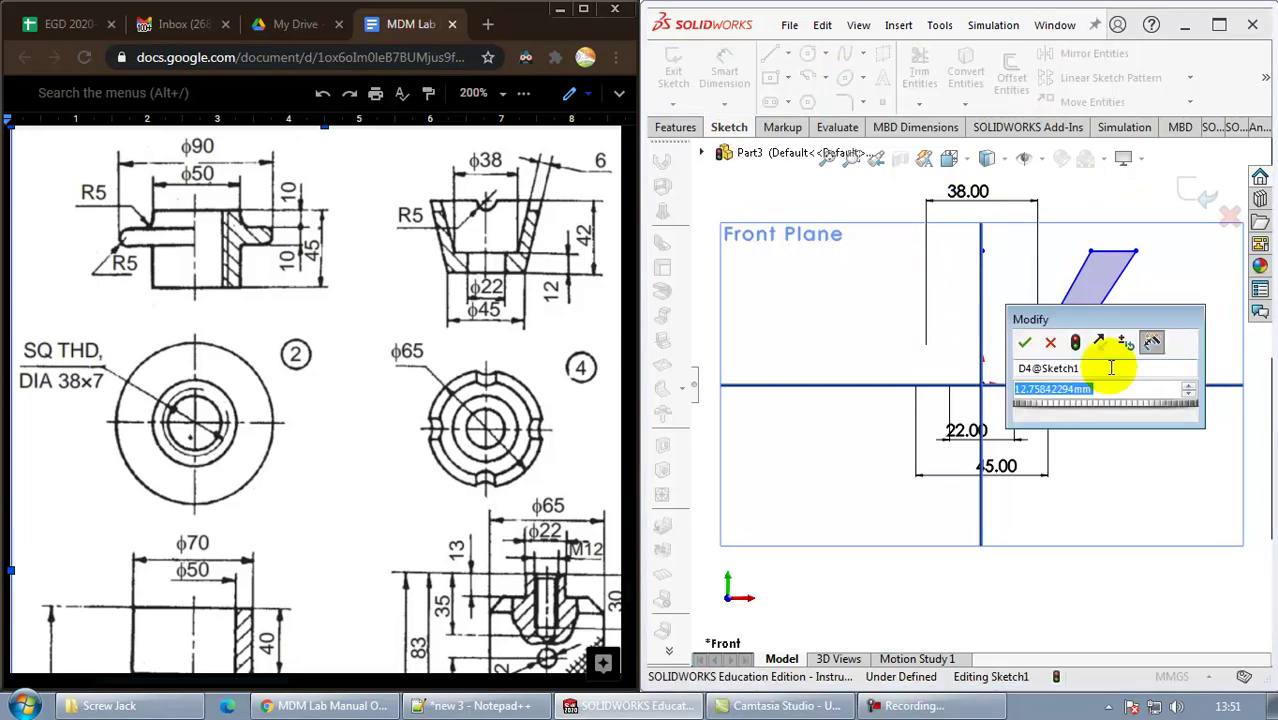
text(12)
key(Return)
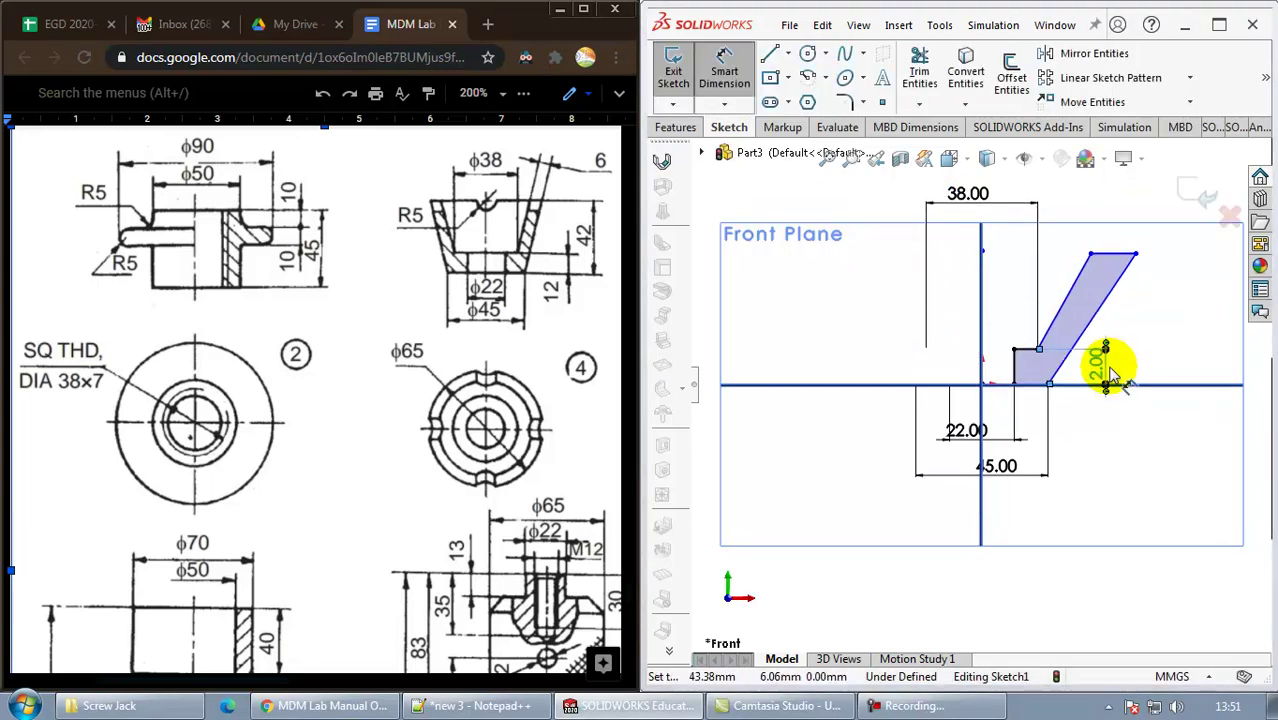
key(Escape)
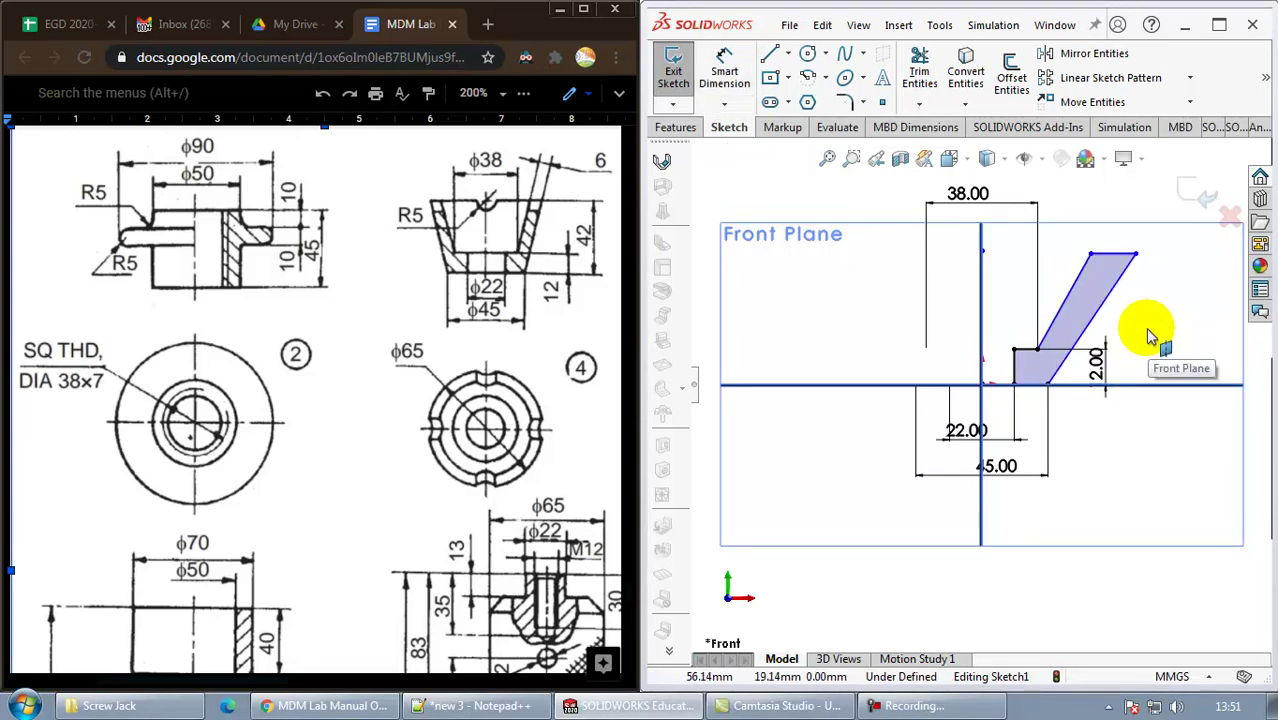
Make the two slanted wall lines parallel
click(1080, 272)
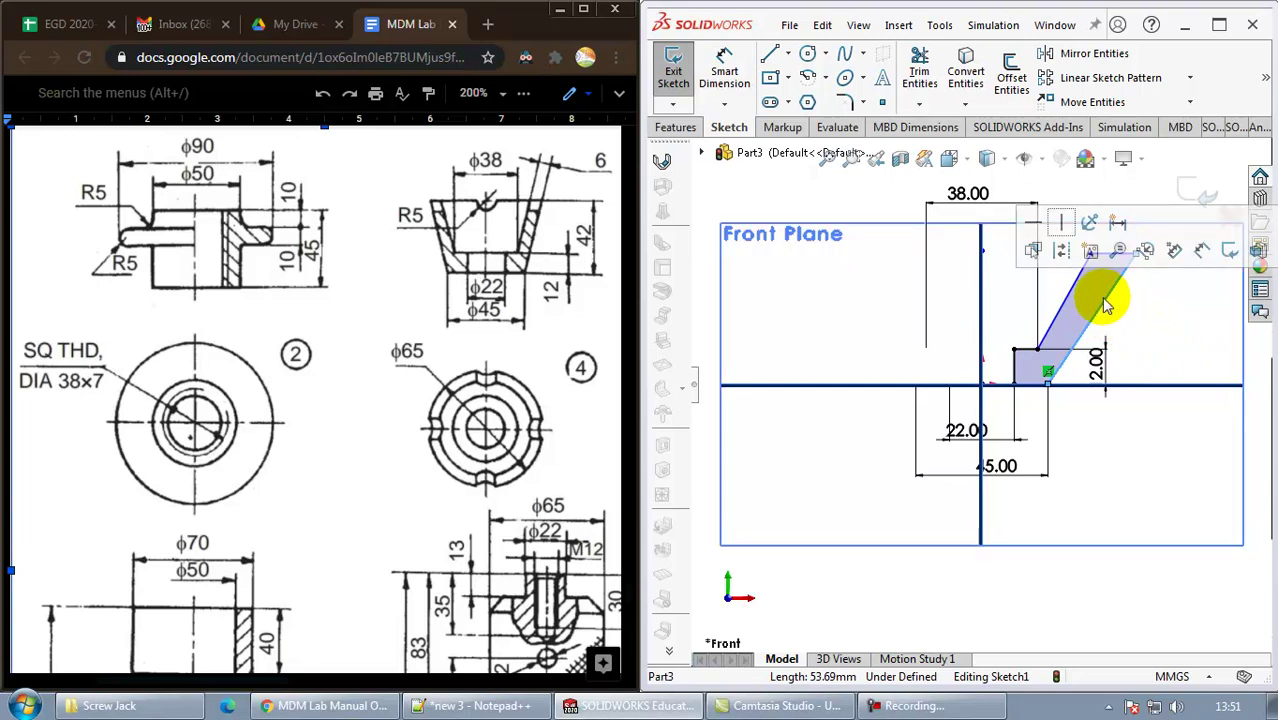
click(700, 390)
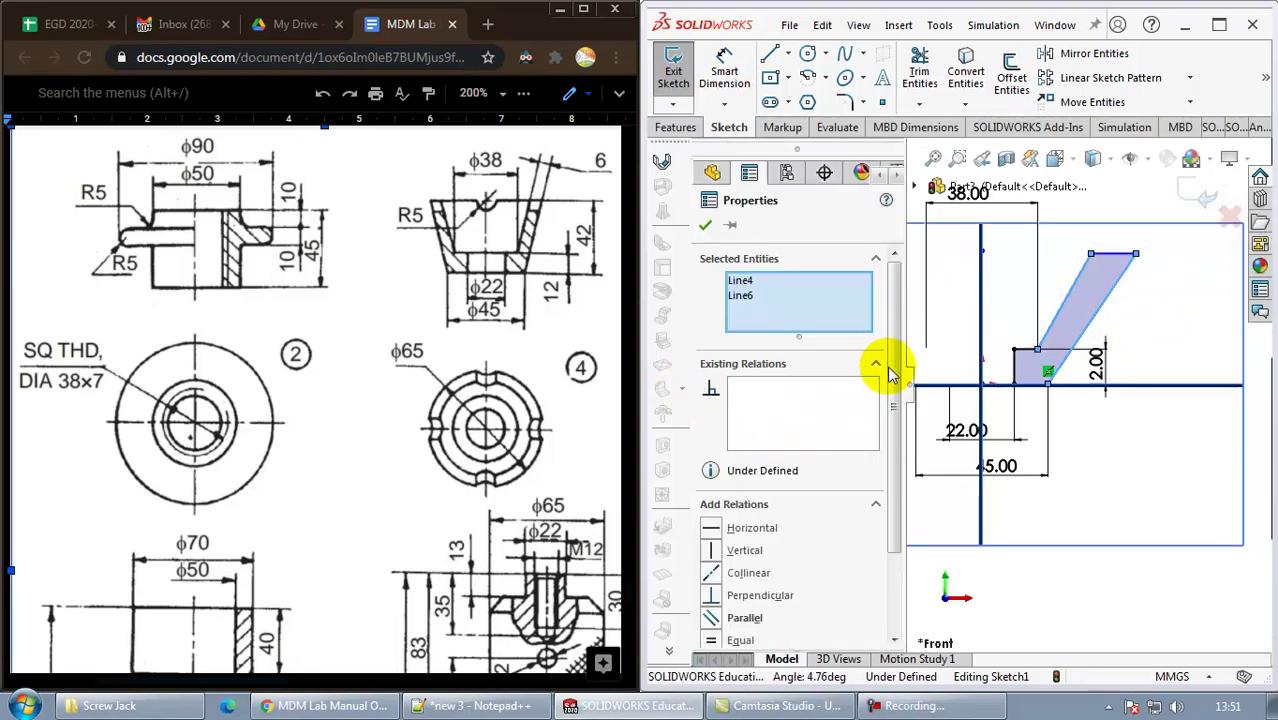
drag(893, 363, 893, 442)
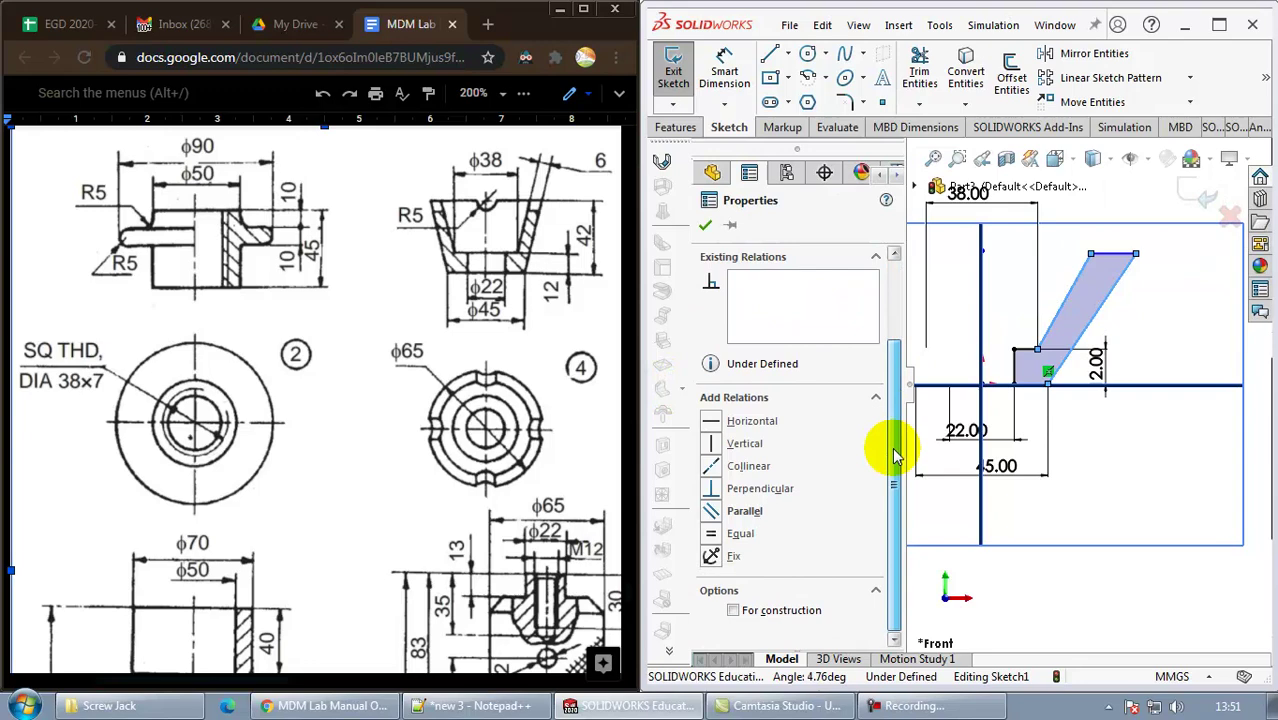
click(715, 512)
click(1140, 488)
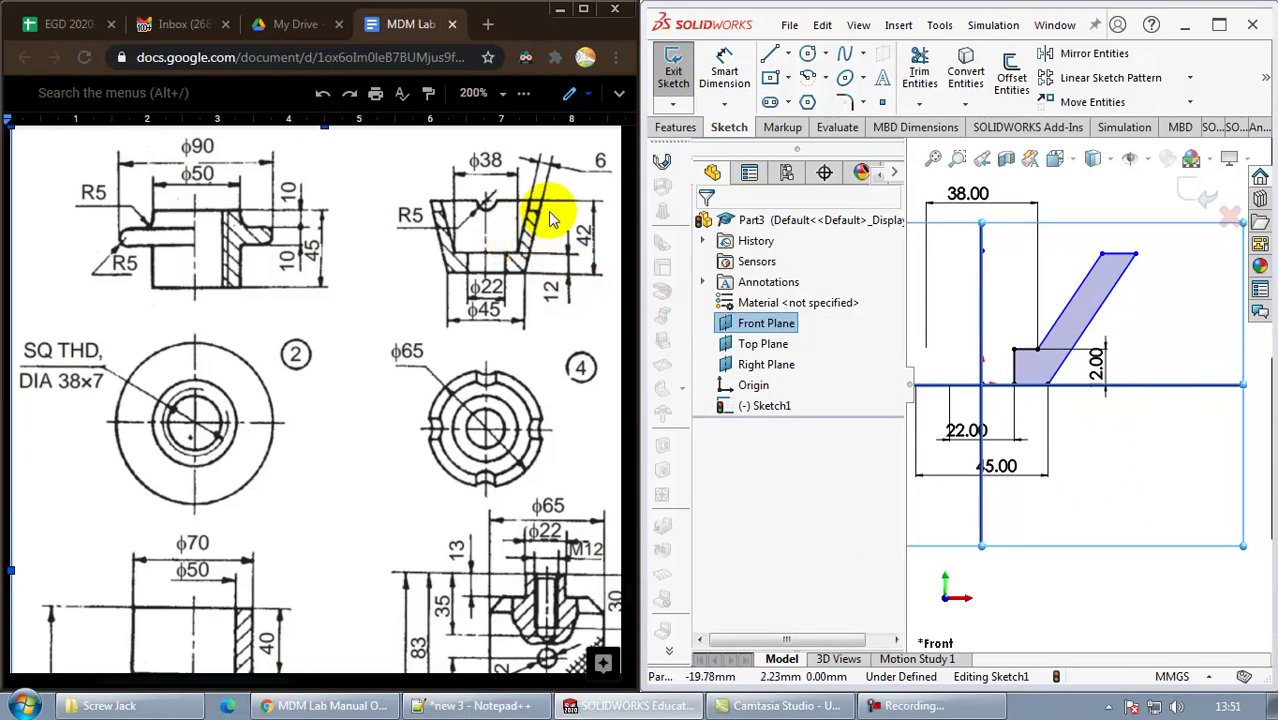
Dimension the 6 mm wall thickness and the 42 mm overall height
click(721, 78)
click(1090, 290)
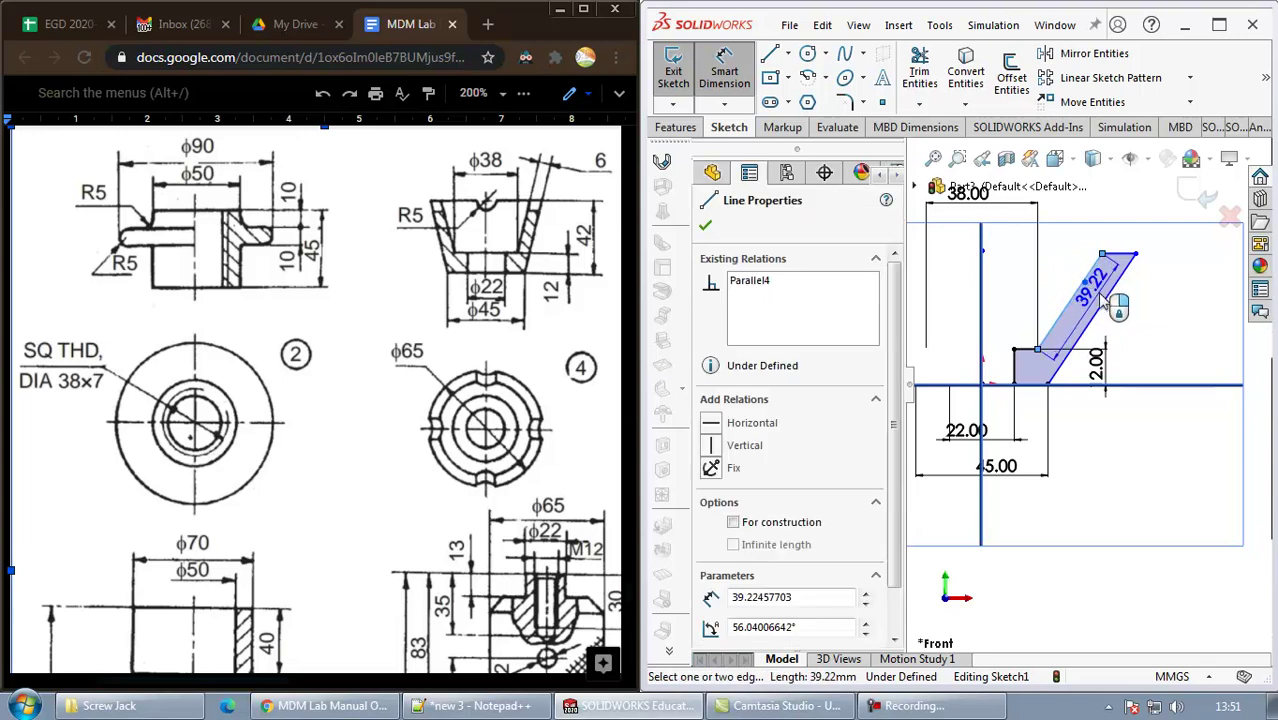
click(1150, 234)
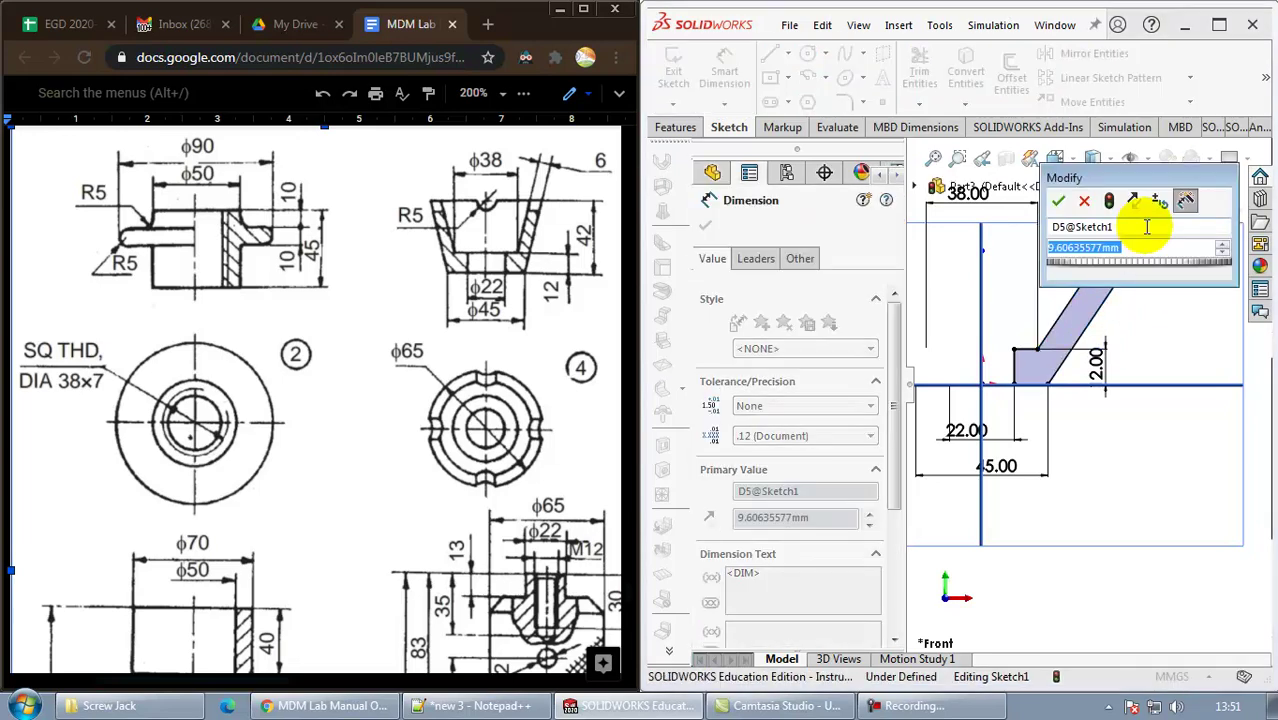
text(6)
key(Return)
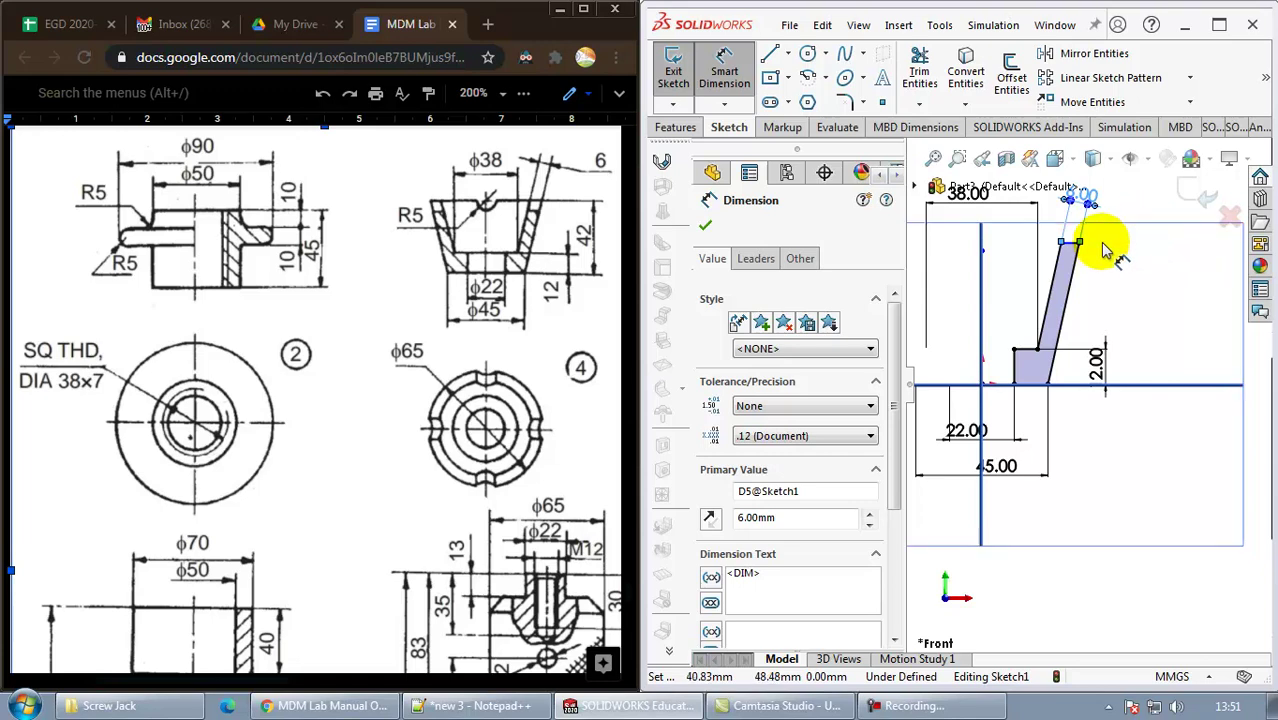
click(1071, 248)
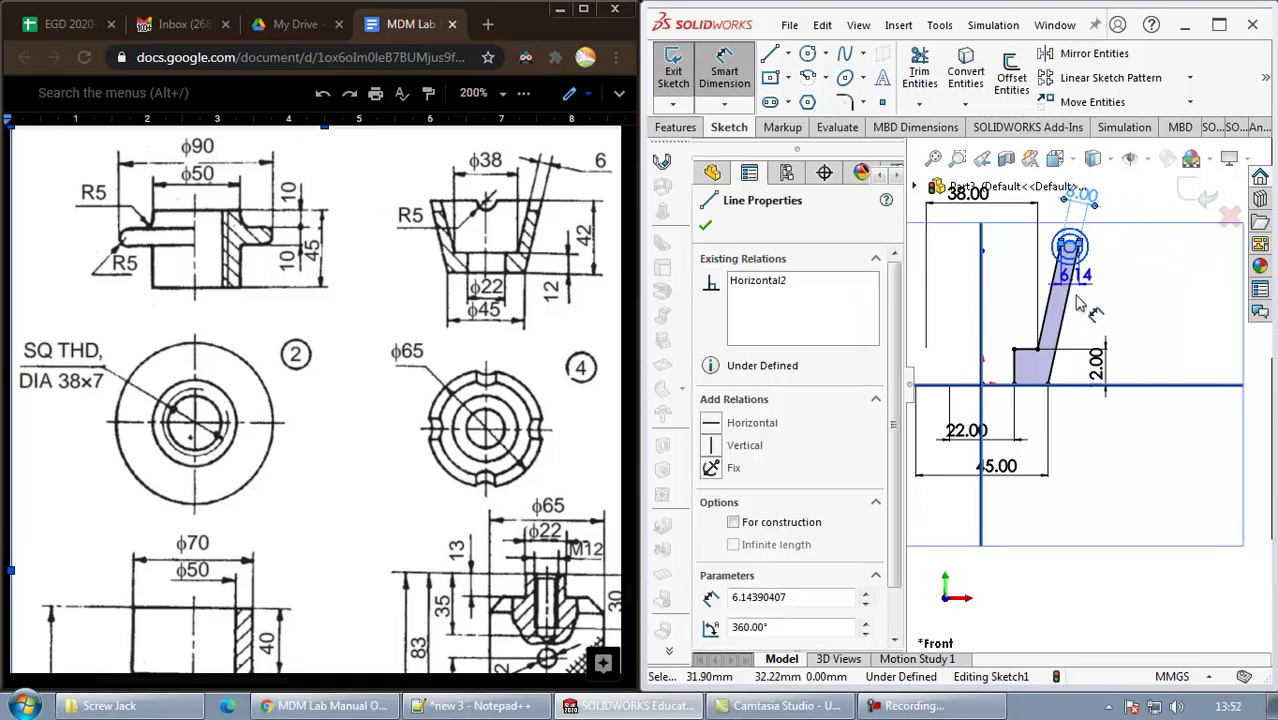
click(1030, 383)
click(1170, 345)
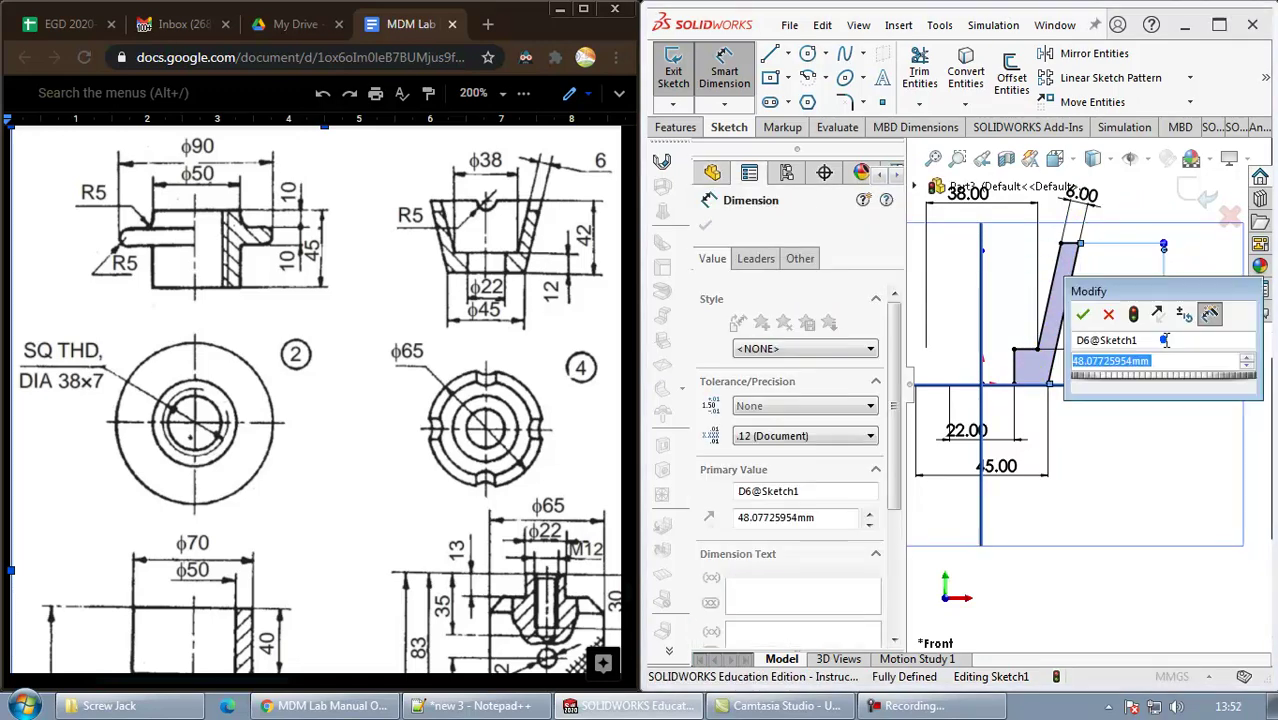
text(42)
key(Return)
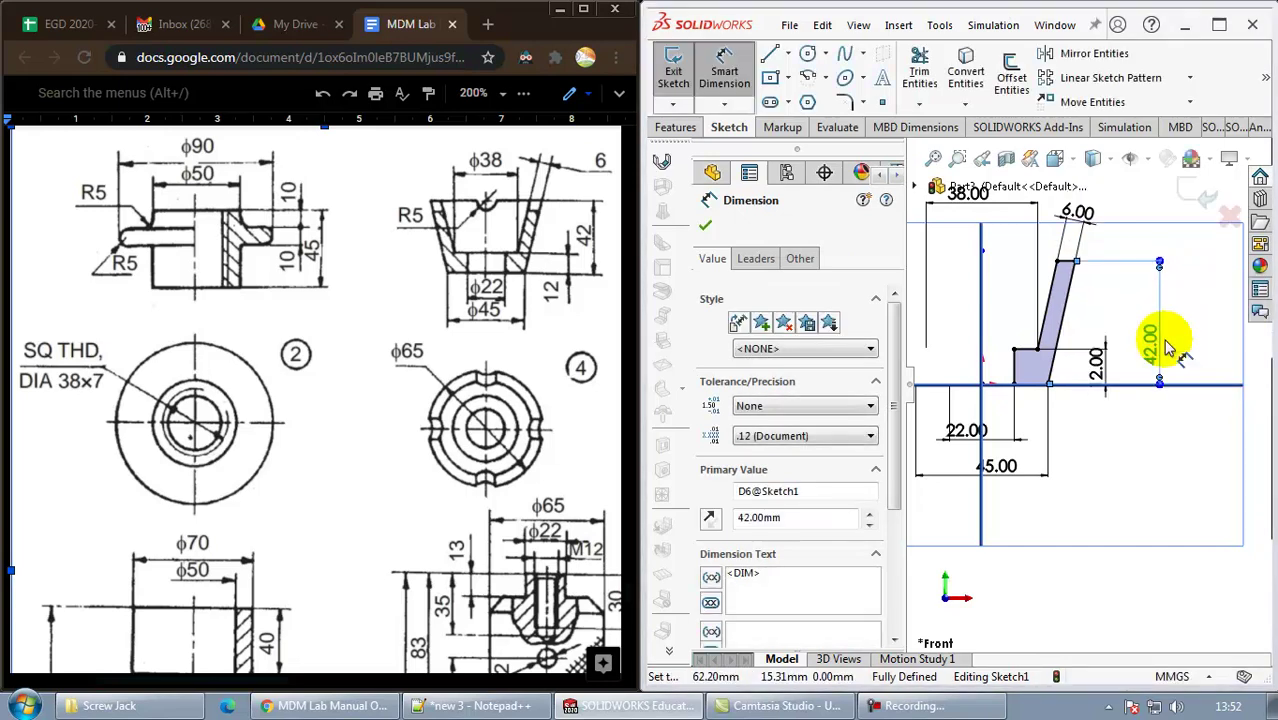
key(Escape)
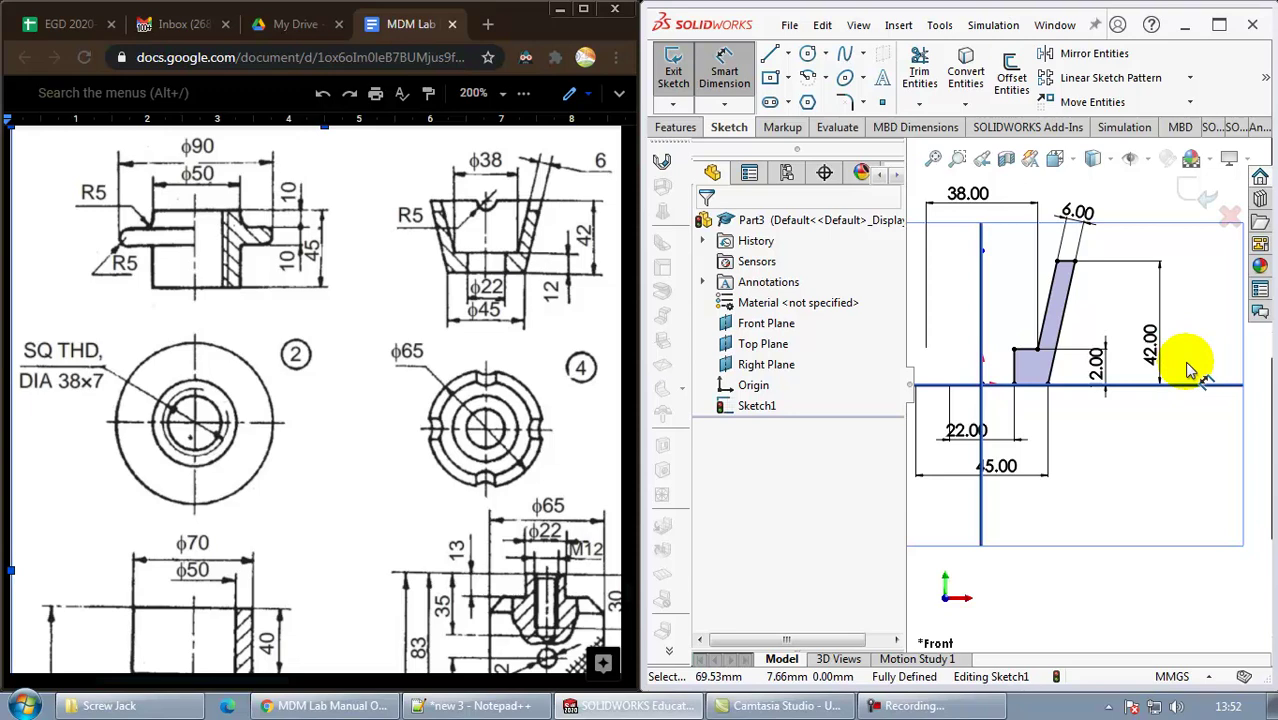
scroll(1190, 370, up, 2)
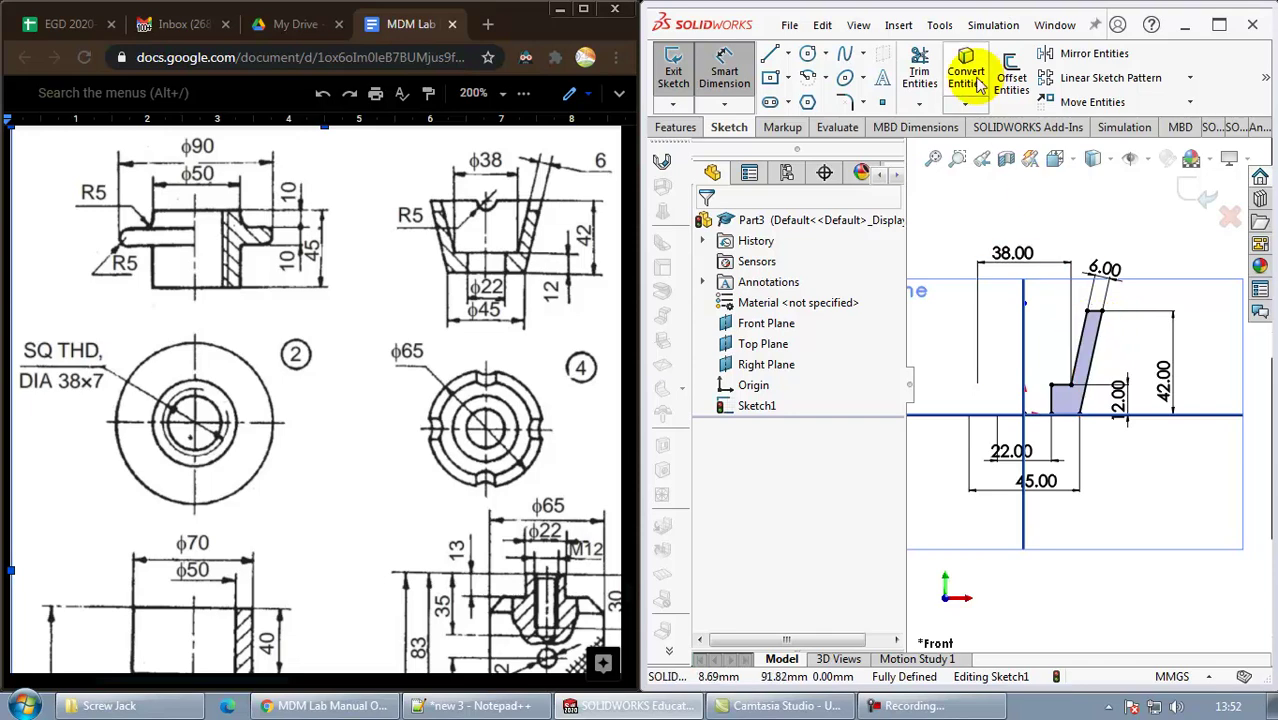
Exit the sketch and revolve the profile 360° about the centreline to create Revolve1
click(672, 80)
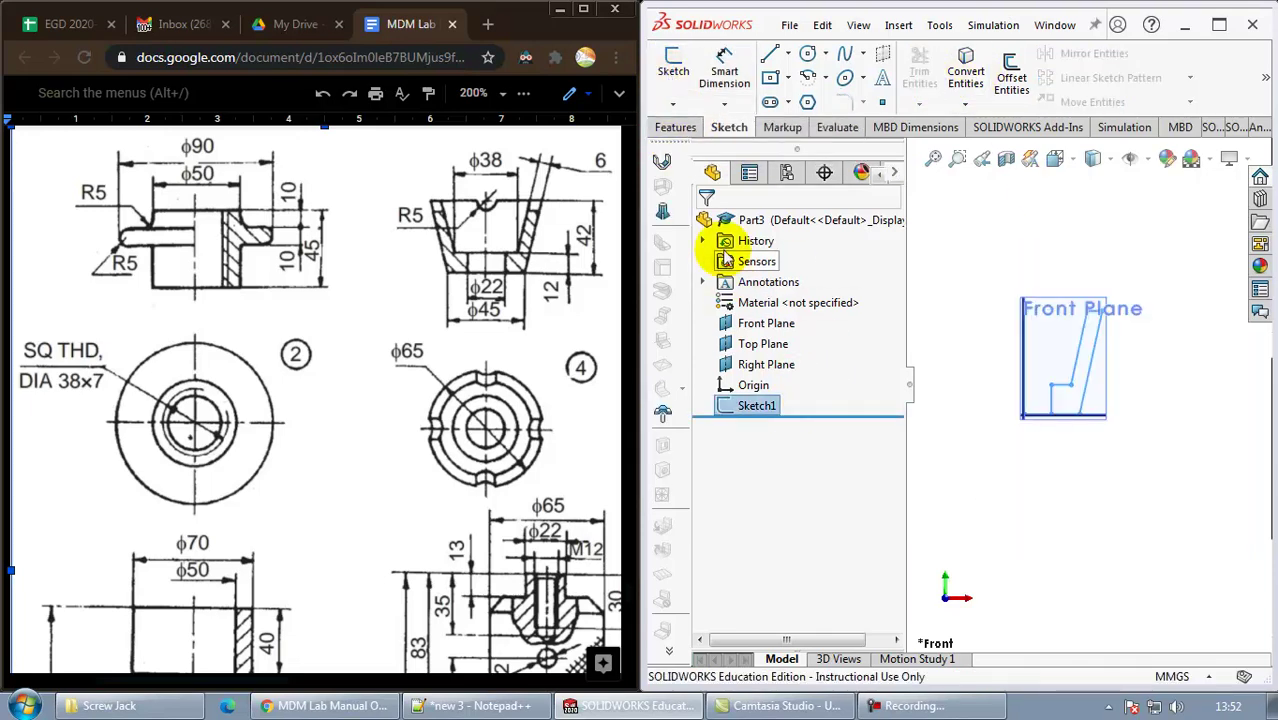
click(685, 128)
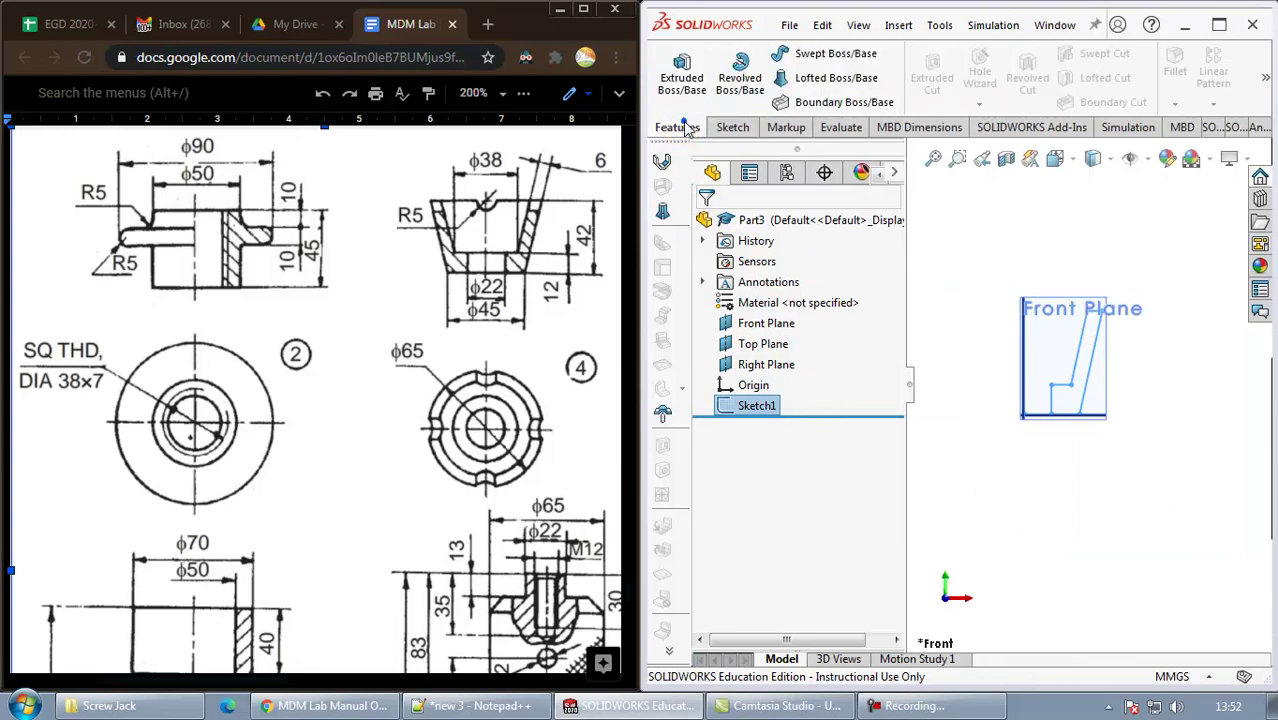
click(740, 75)
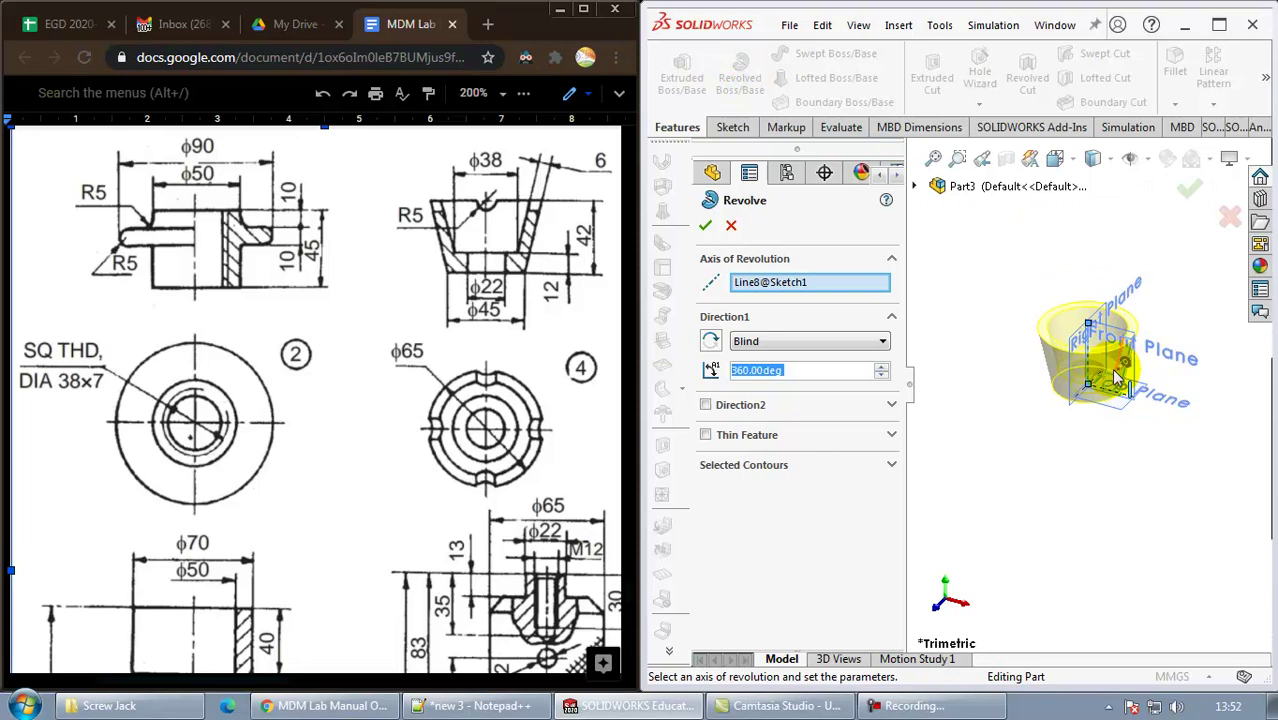
scroll(1110, 355, down, 3)
scroll(1105, 340, down, 2)
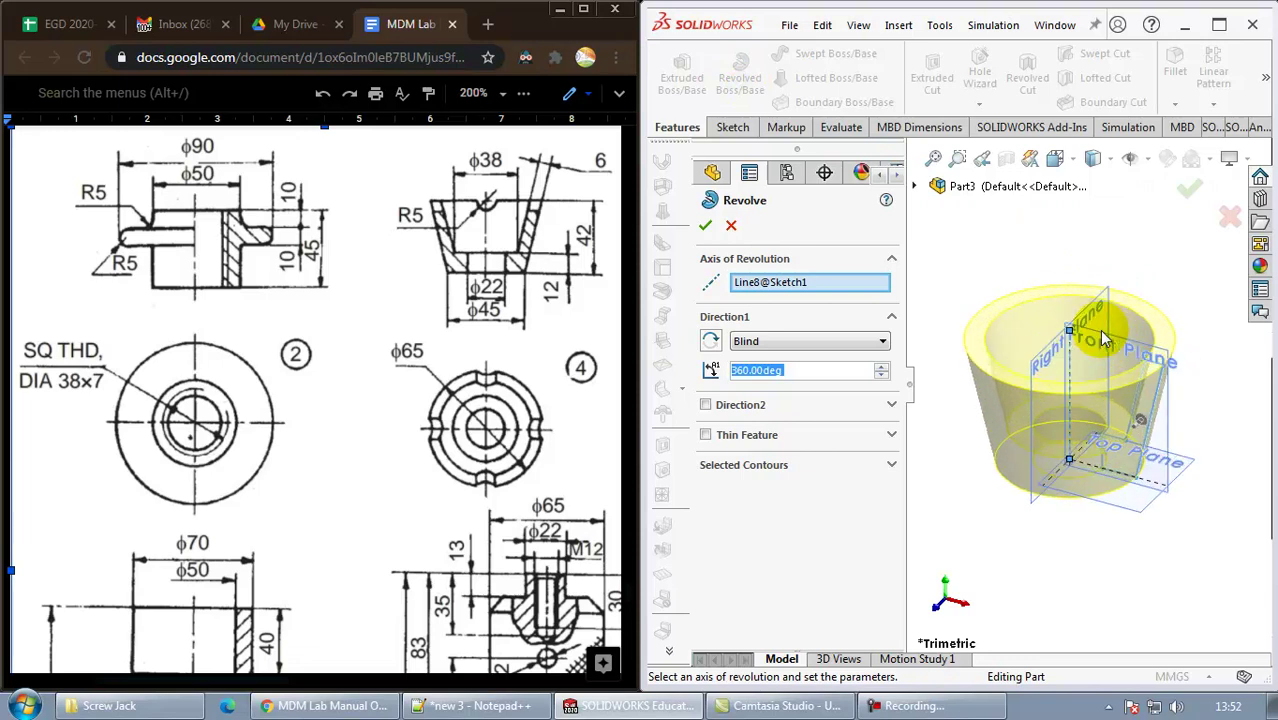
click(1190, 200)
mouse_move(1165, 235)
middle_down()
mouse_move(1036, 456)
mouse_move(1107, 400)
mouse_move(1141, 305)
mouse_move(1130, 205)
mouse_move(1133, 257)
mouse_move(1105, 251)
middle_up()
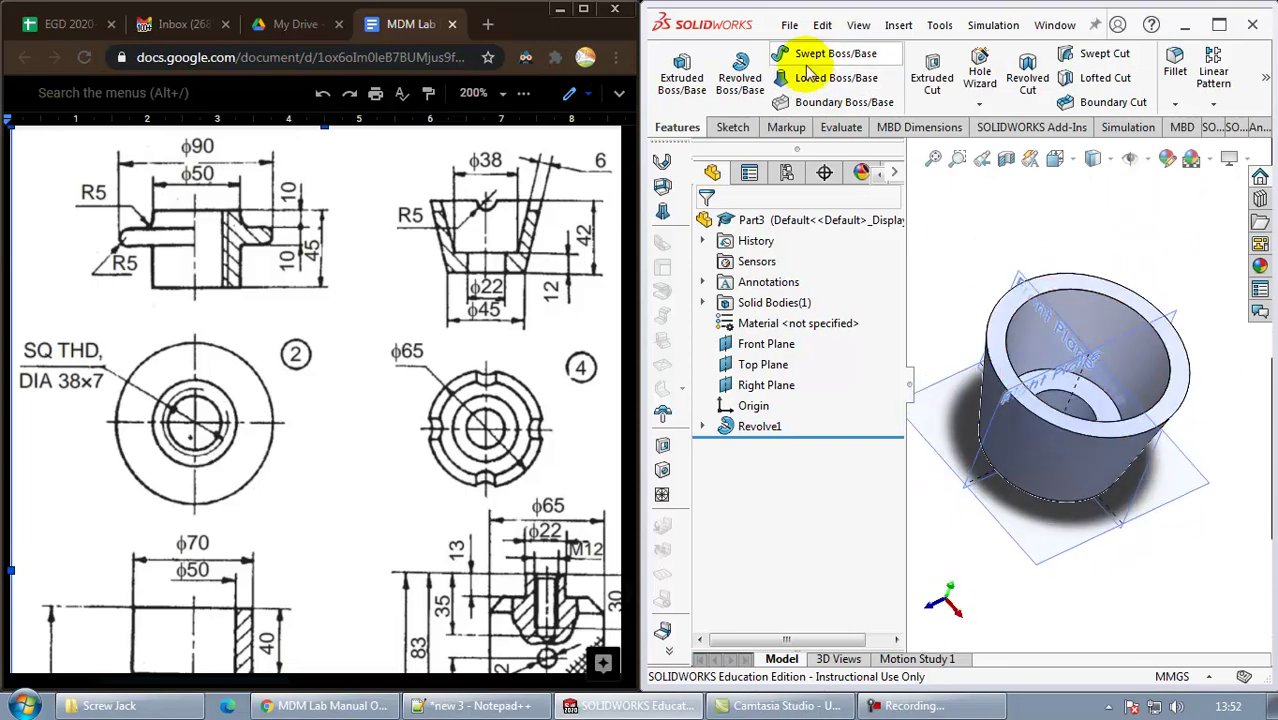
Use Save As to store the revolved part as 'Cup' in the Screw Jack folder
click(790, 25)
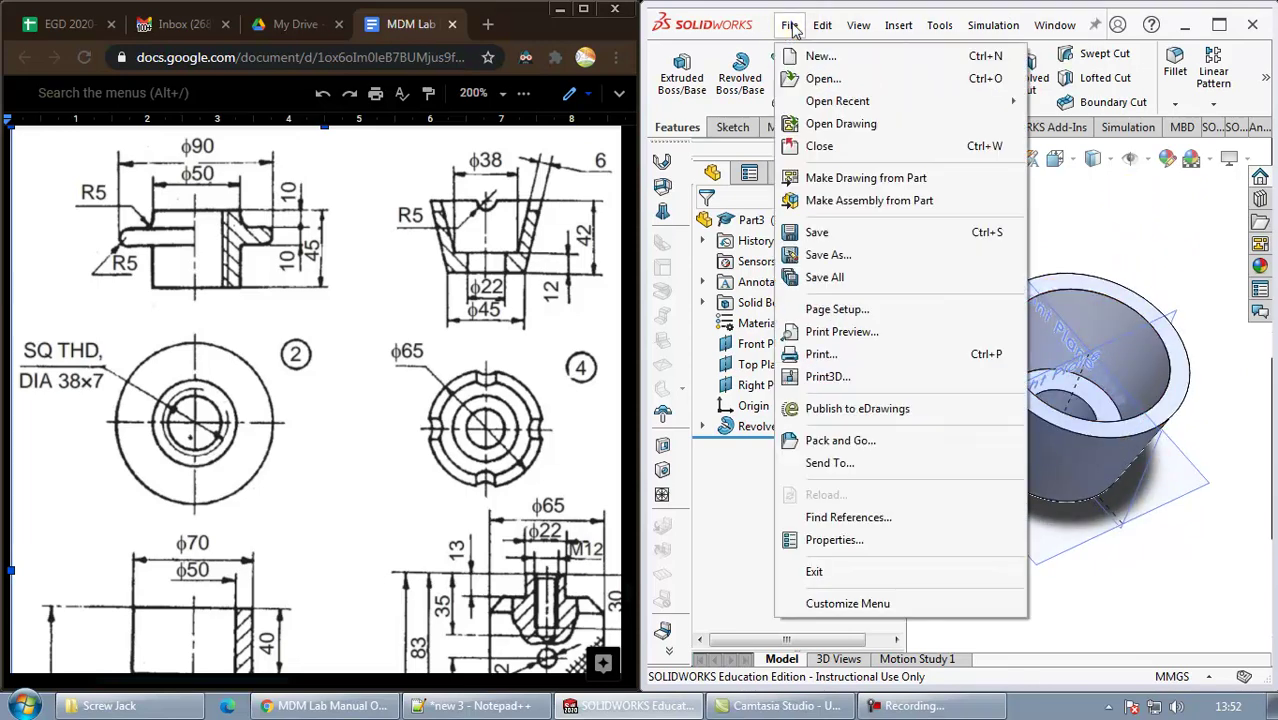
click(845, 233)
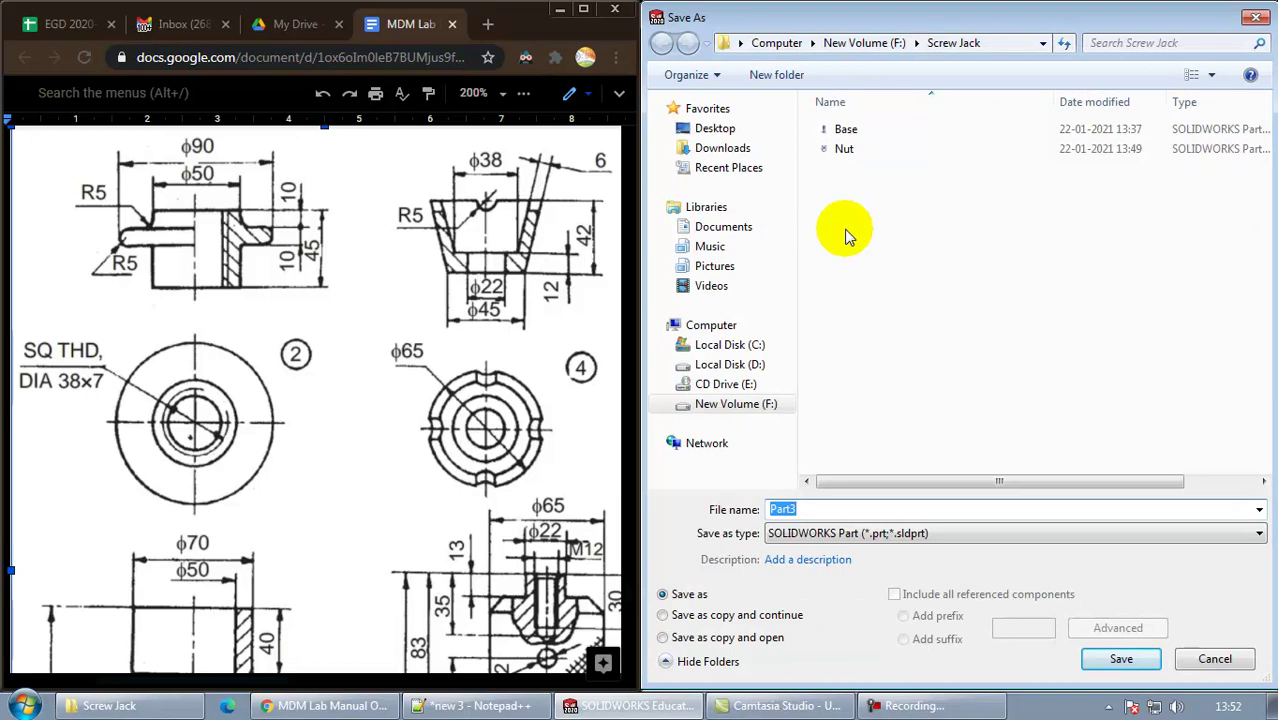
text(Cup)
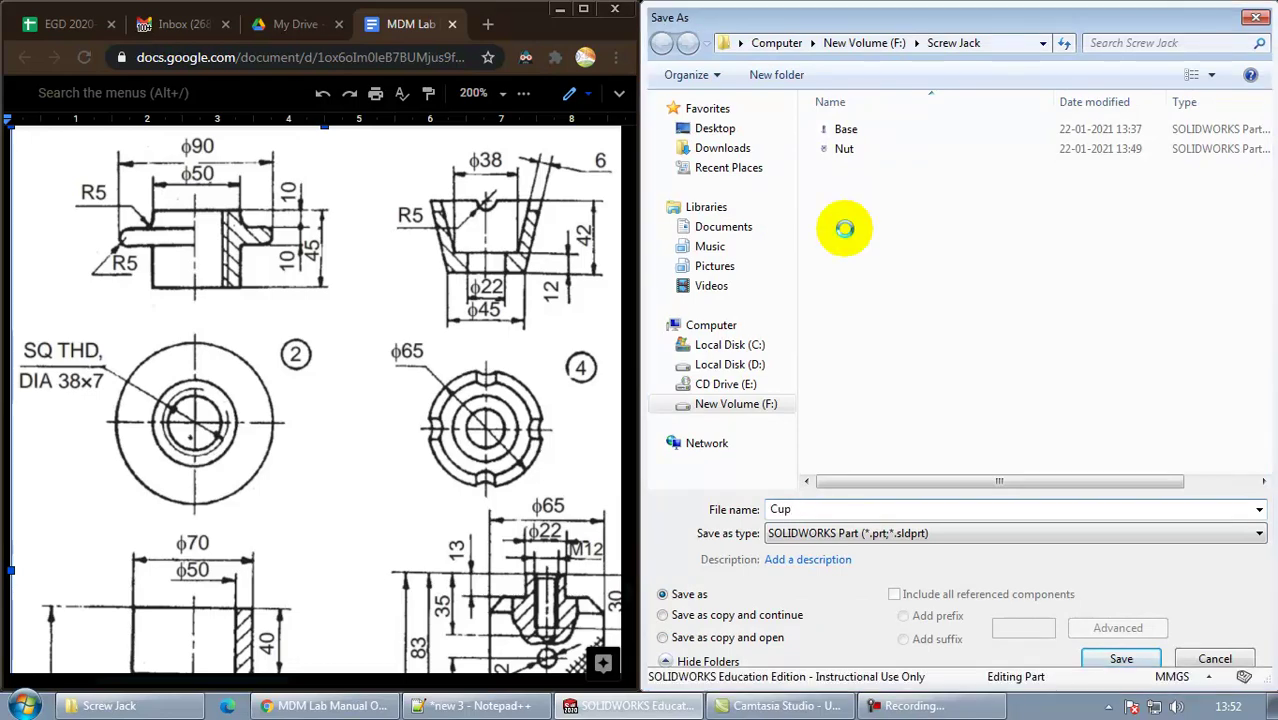
key(Return)
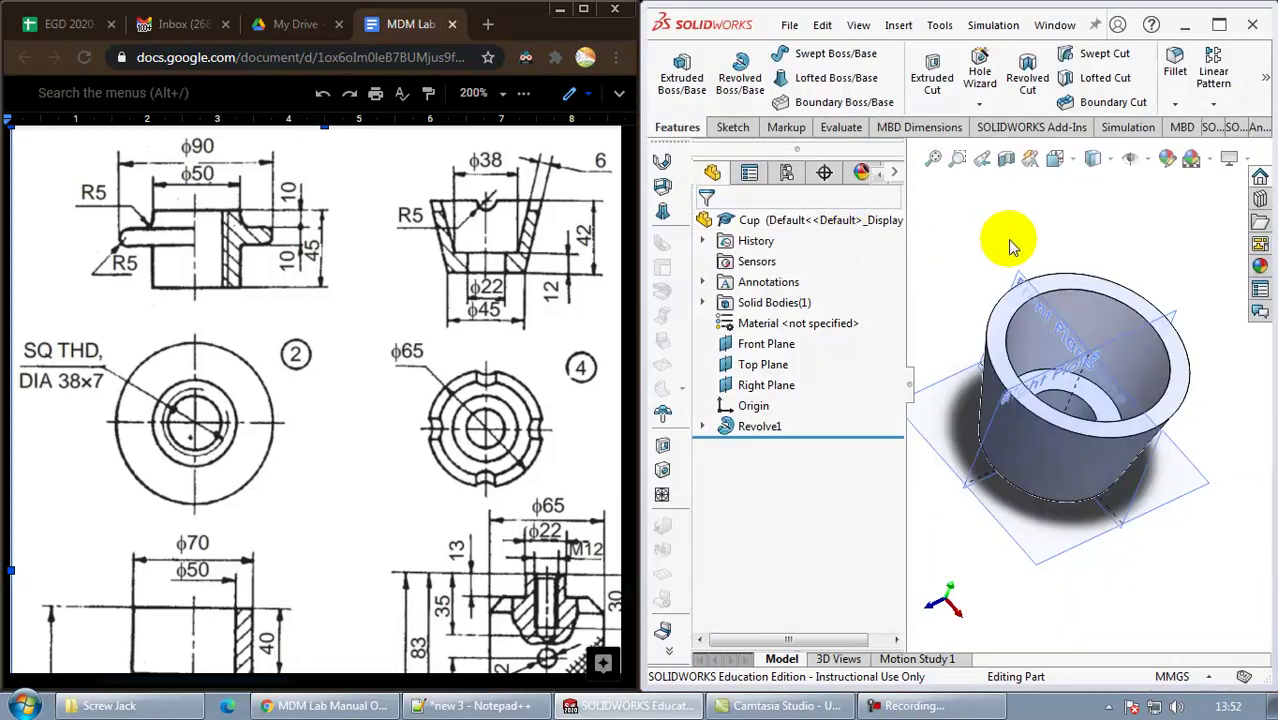